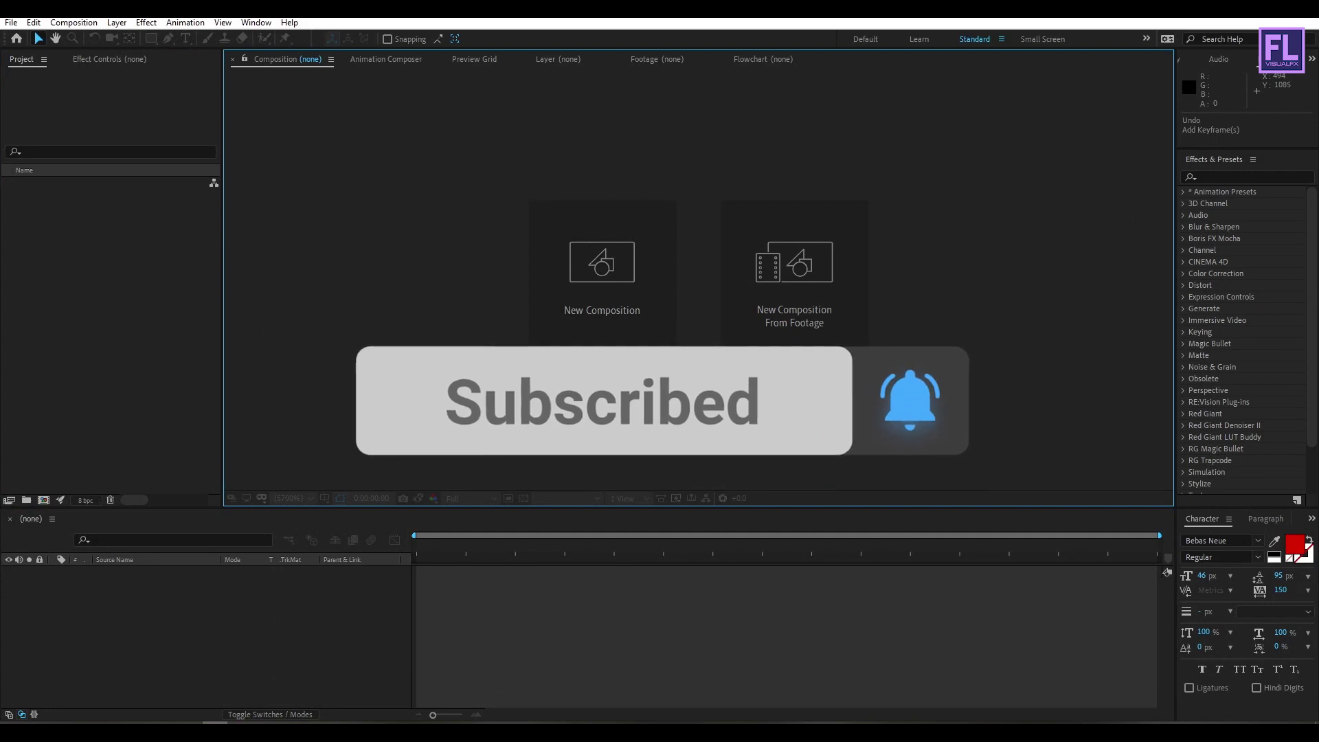
Step: Create a 1920 x 1080 composition named Logo at 29.97 fps, 10 seconds long, and turn off its transparency grid
click(636, 322)
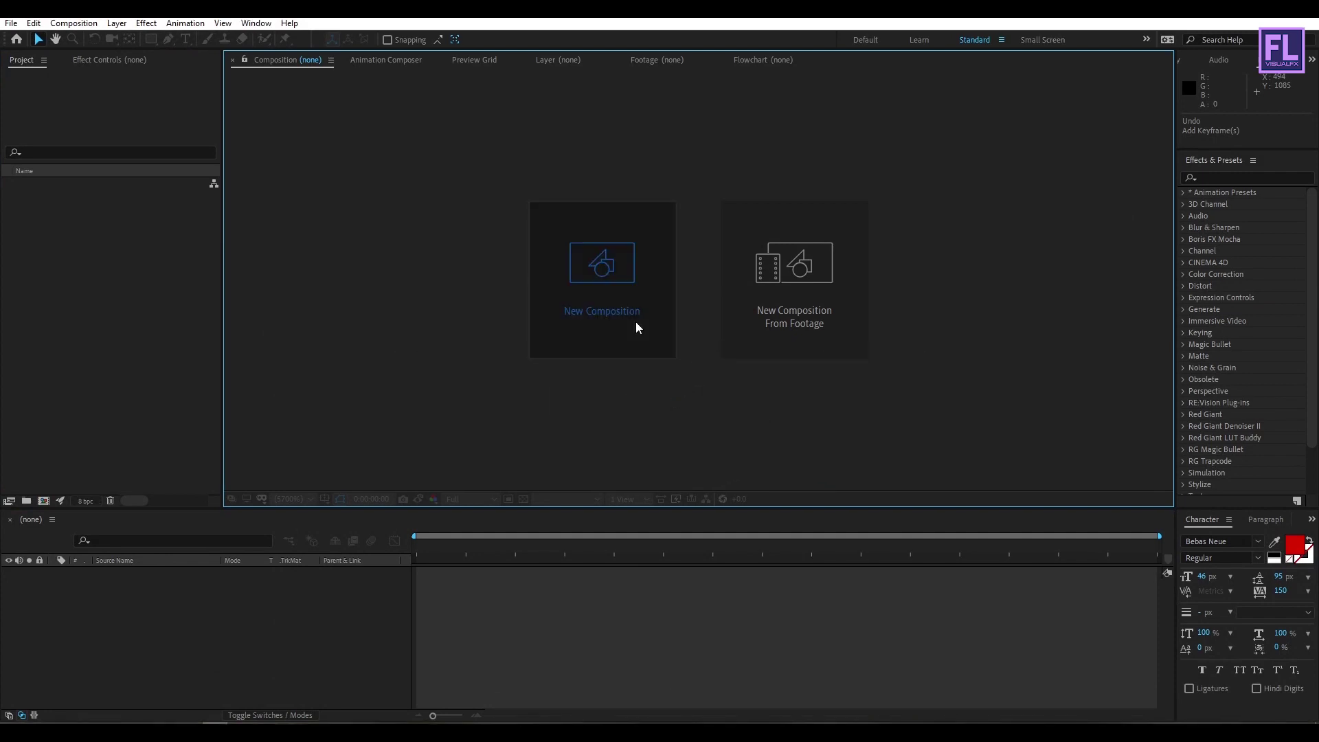
text(Logo)
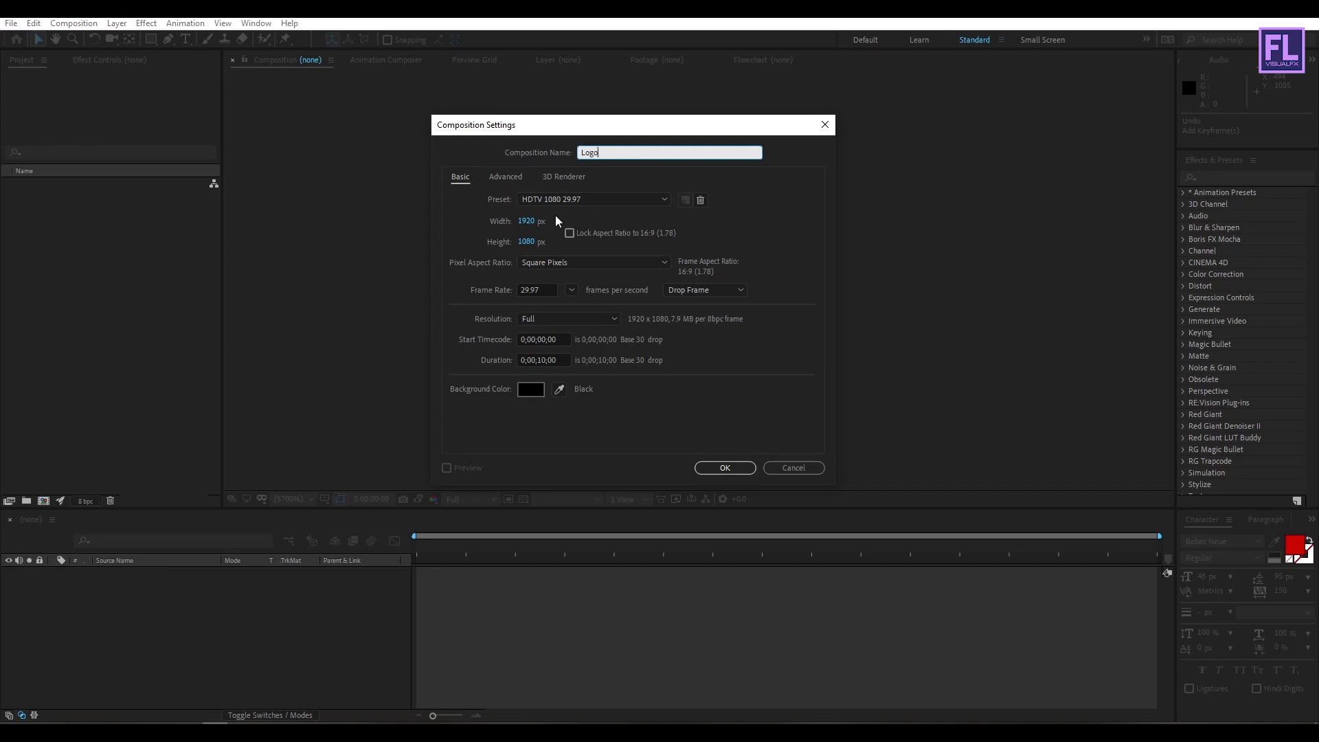
click(526, 221)
key(Tab)
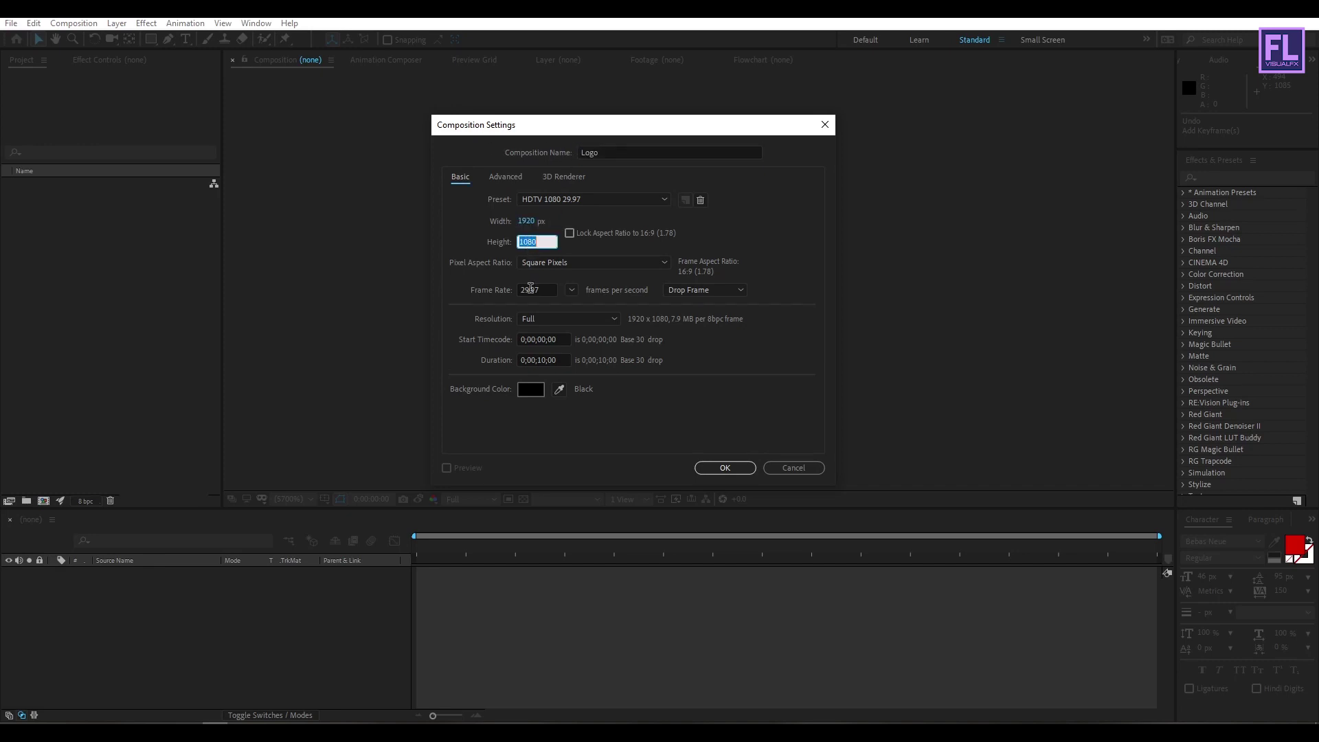
click(548, 290)
drag(568, 360, 524, 363)
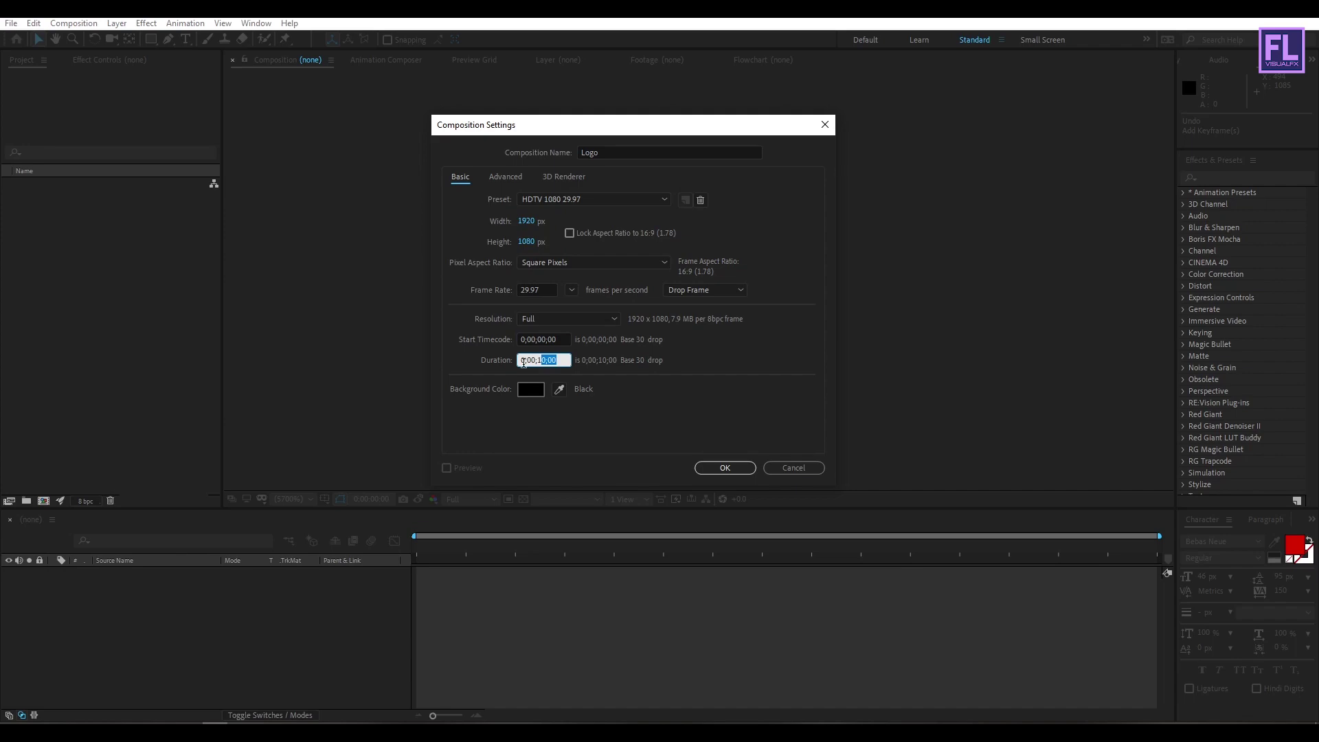
key(Return)
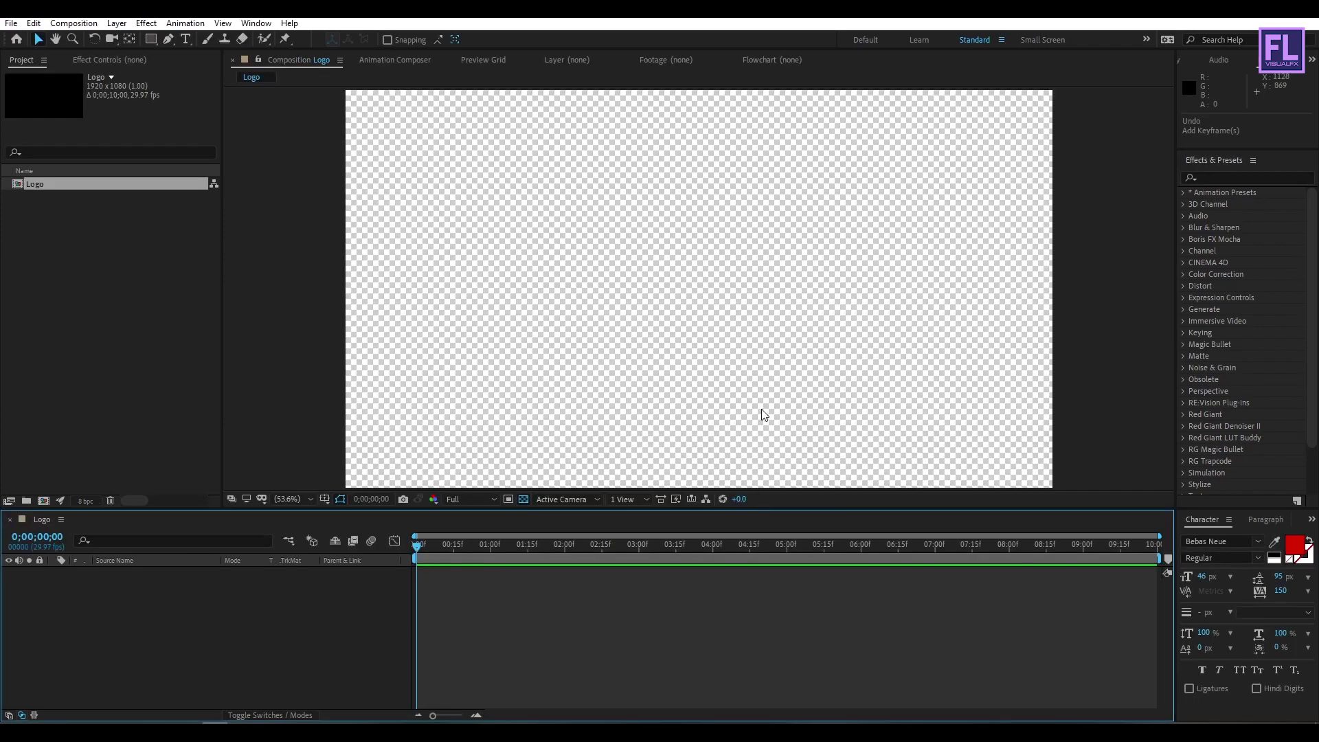
click(523, 500)
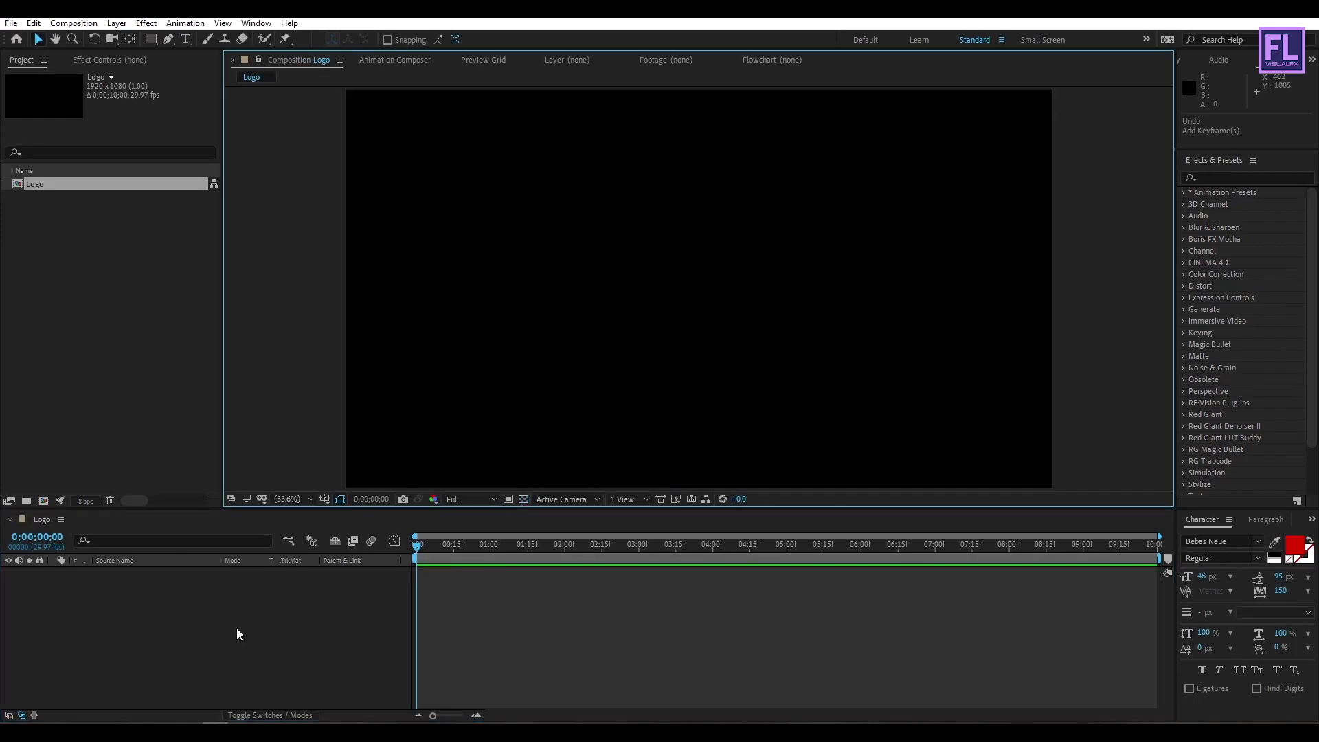
Step: Import call_of_duty.png into the Logo composition and scale it down to fit inside the frame width
click(115, 684)
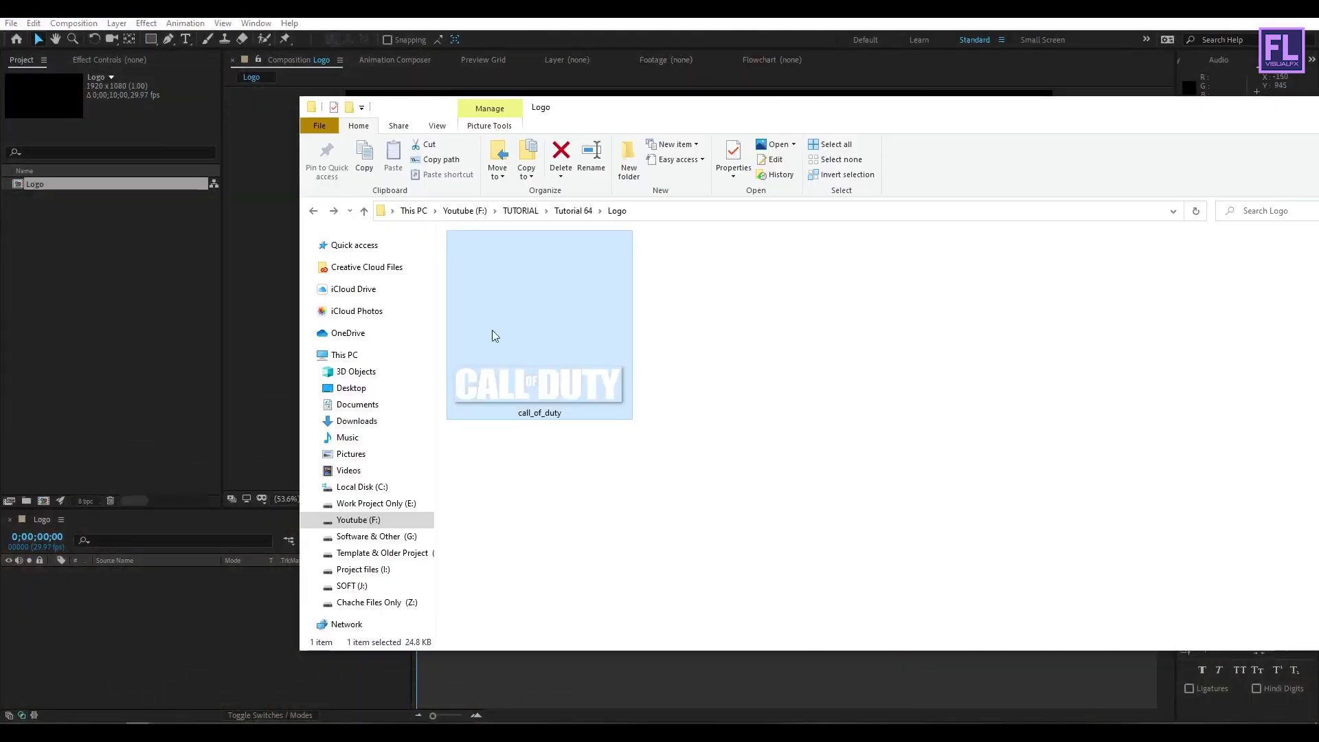
drag(559, 345, 40, 280)
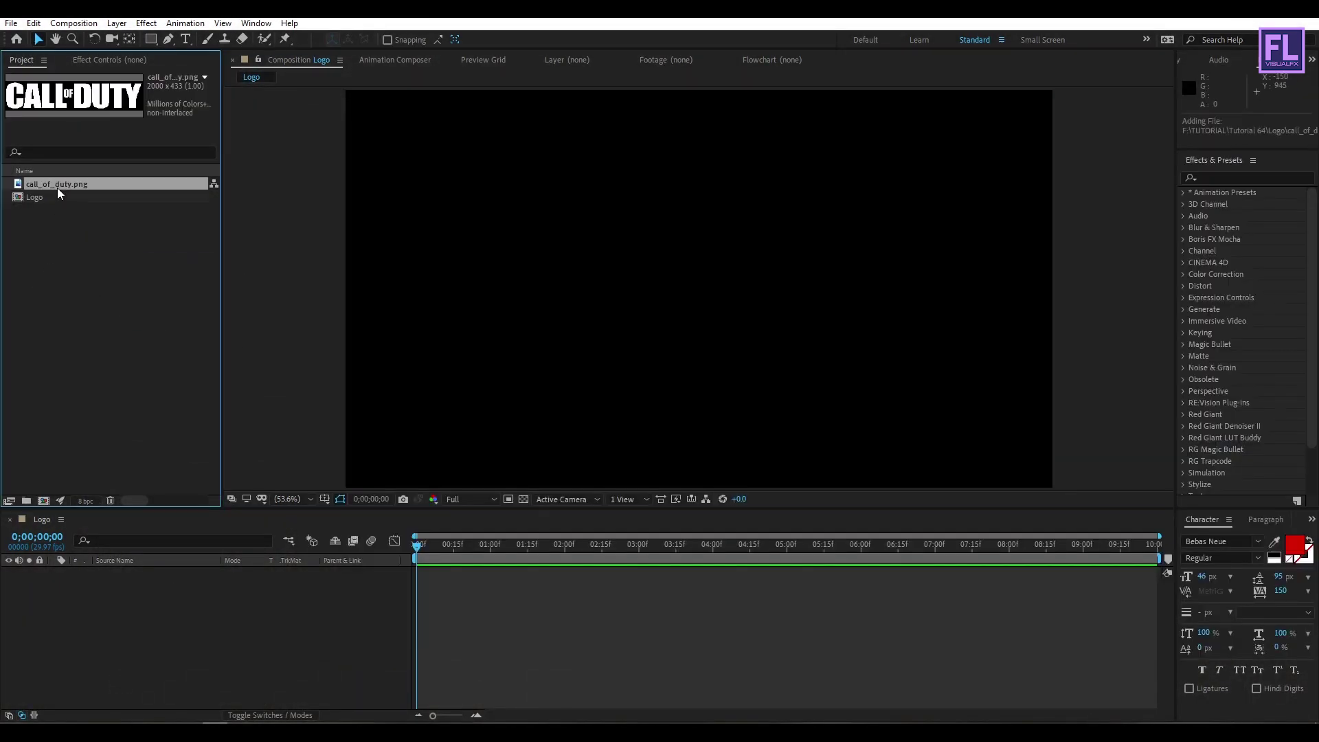
drag(55, 187, 117, 586)
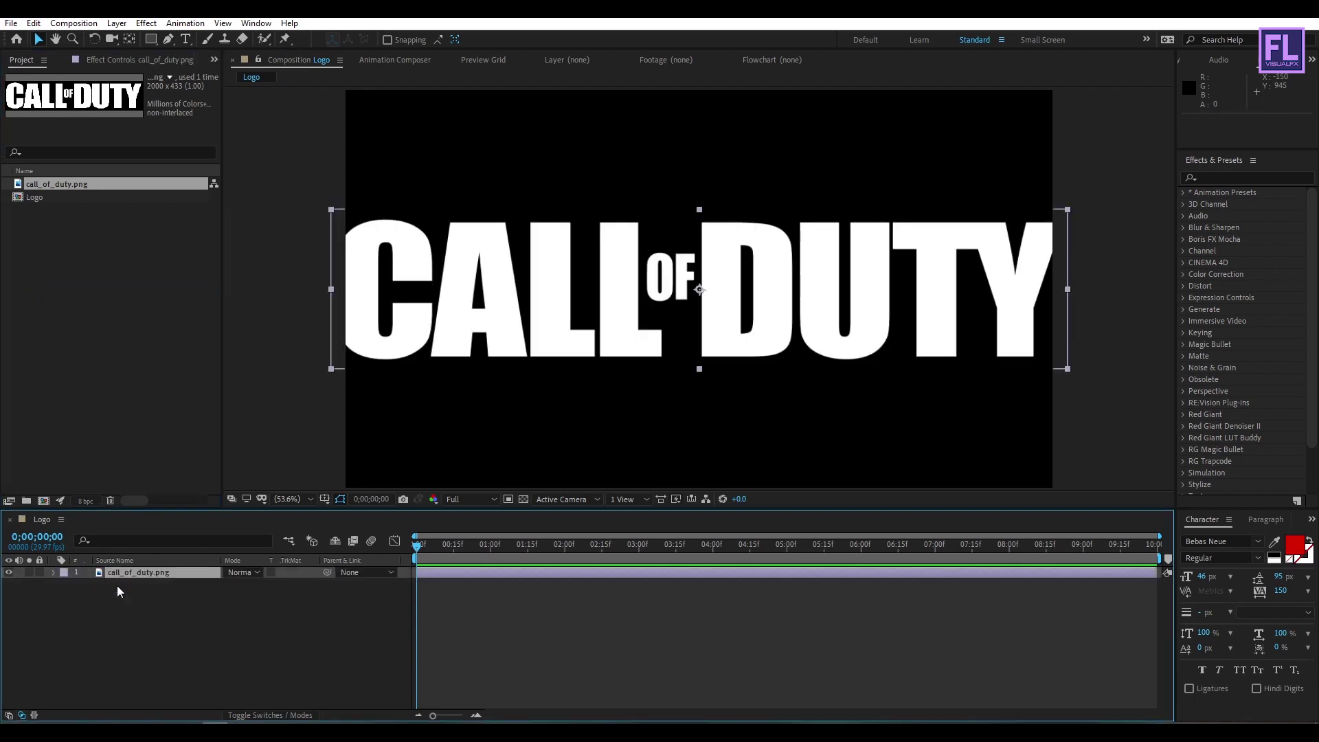
drag(1068, 290, 1038, 289)
click(1054, 327)
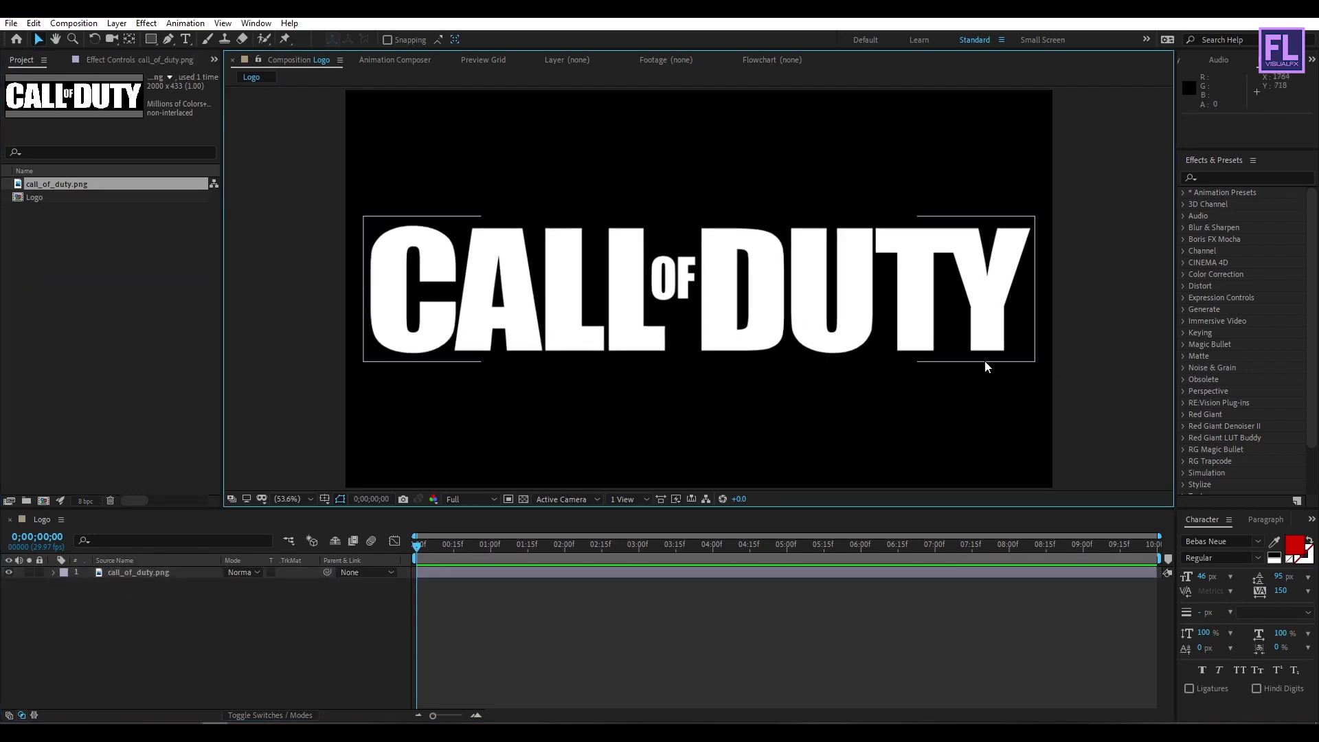
Step: Create a full-frame rectangle shape layer with a very dark navy fill
click(150, 40)
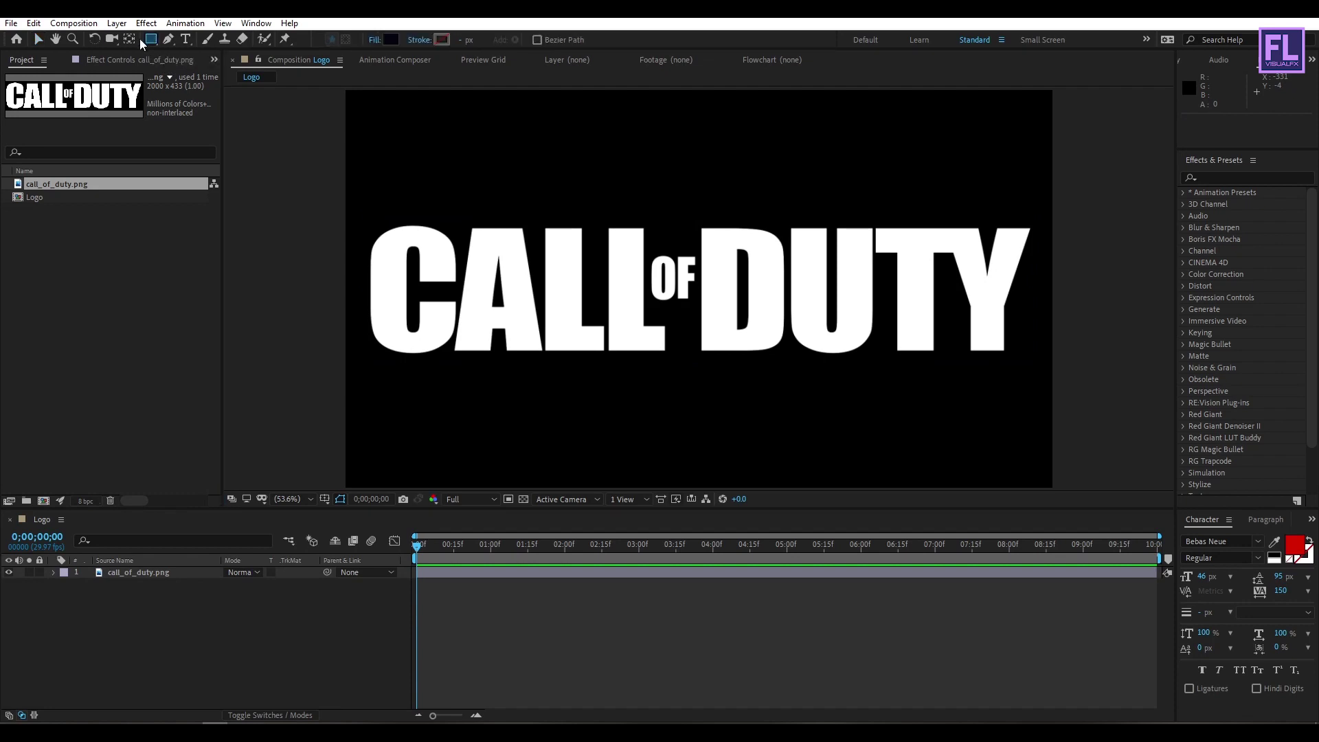
click(389, 40)
click(715, 122)
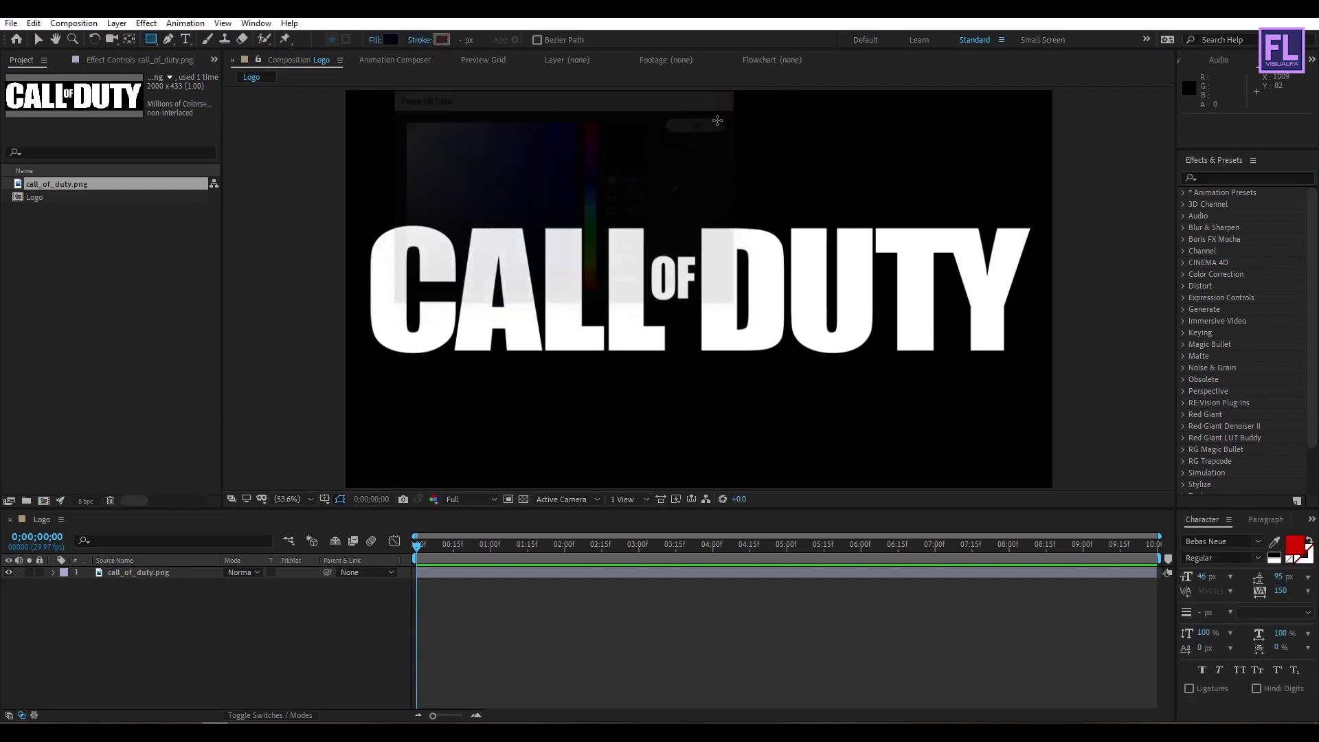
double_click(151, 40)
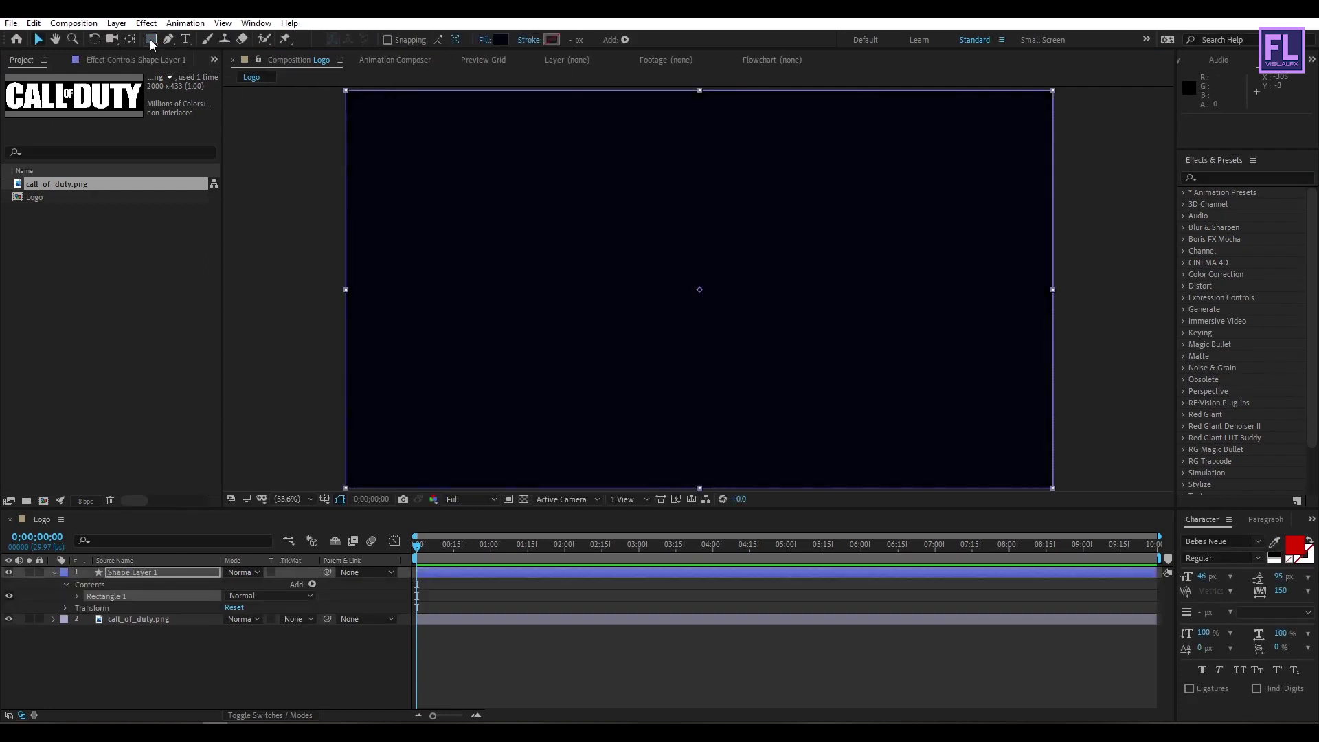
Step: Set the scale of the rectangle shape layer to 200%
click(53, 572)
key(s)
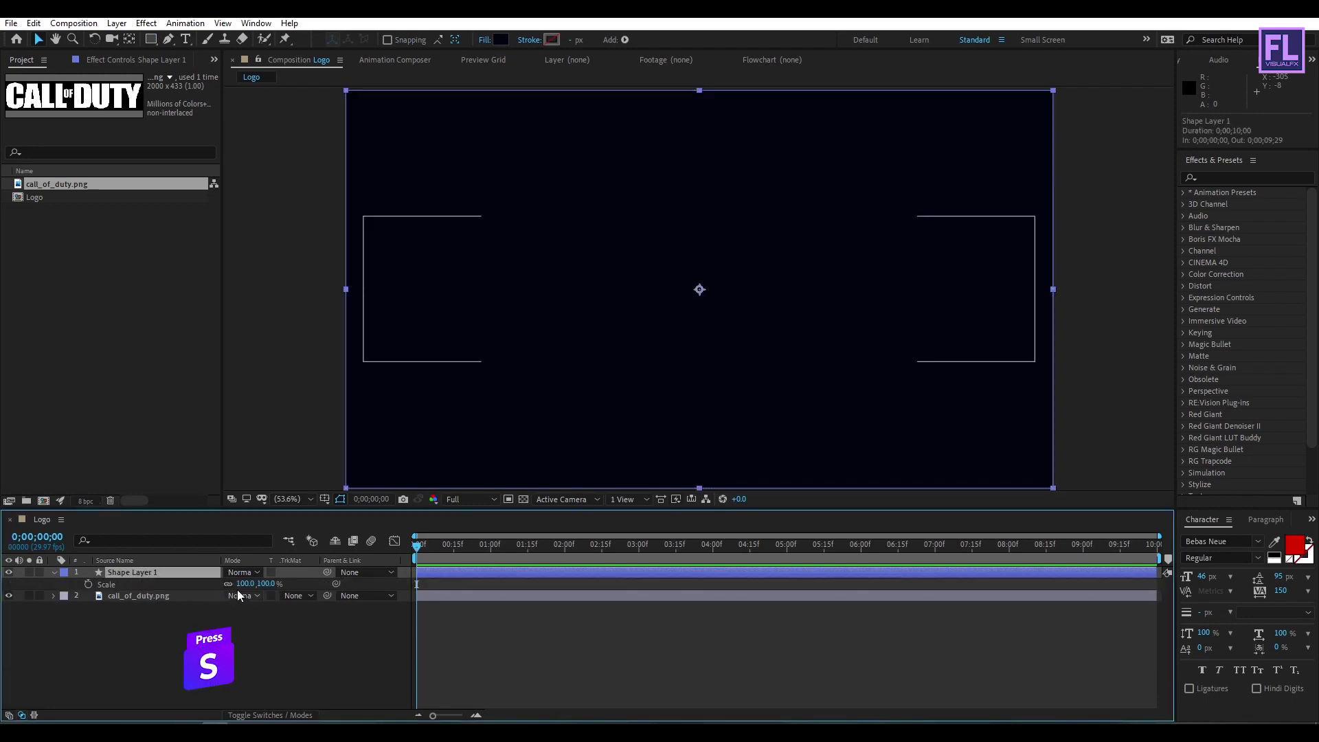
click(246, 583)
text(20)
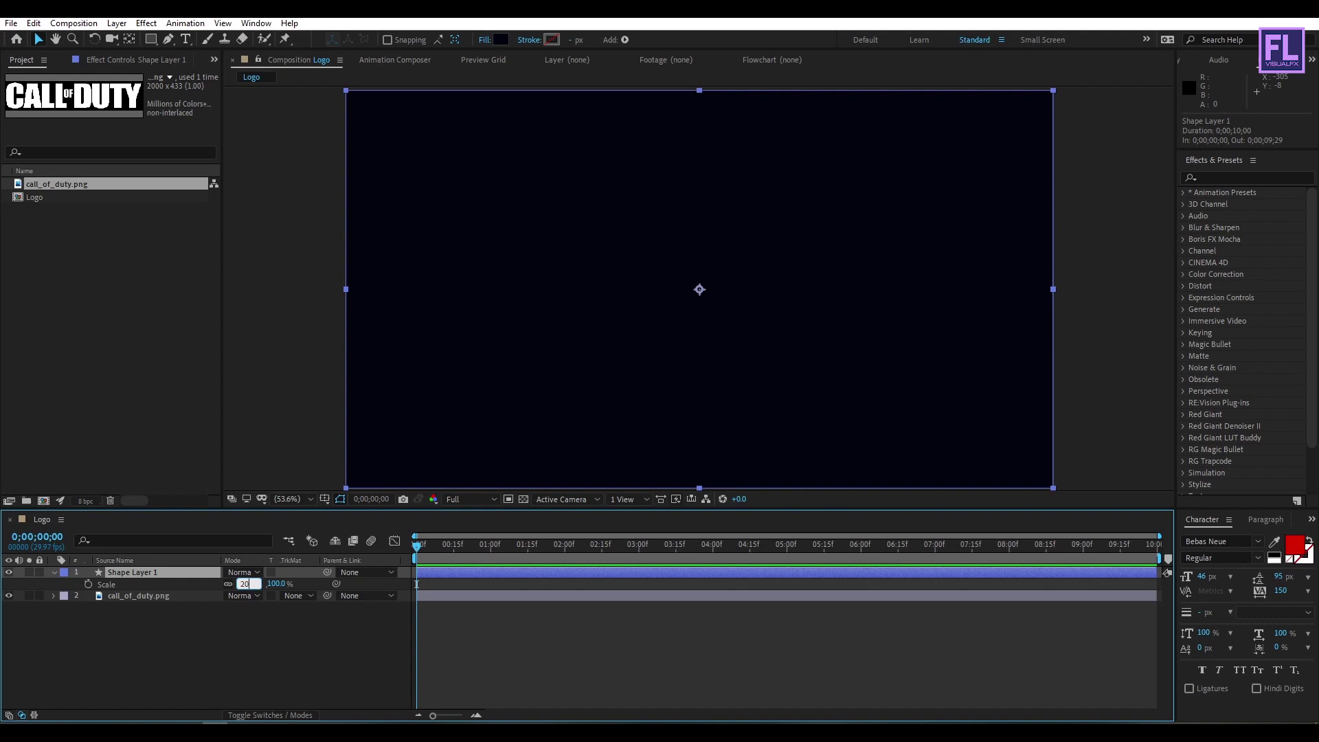
text(0)
key(Return)
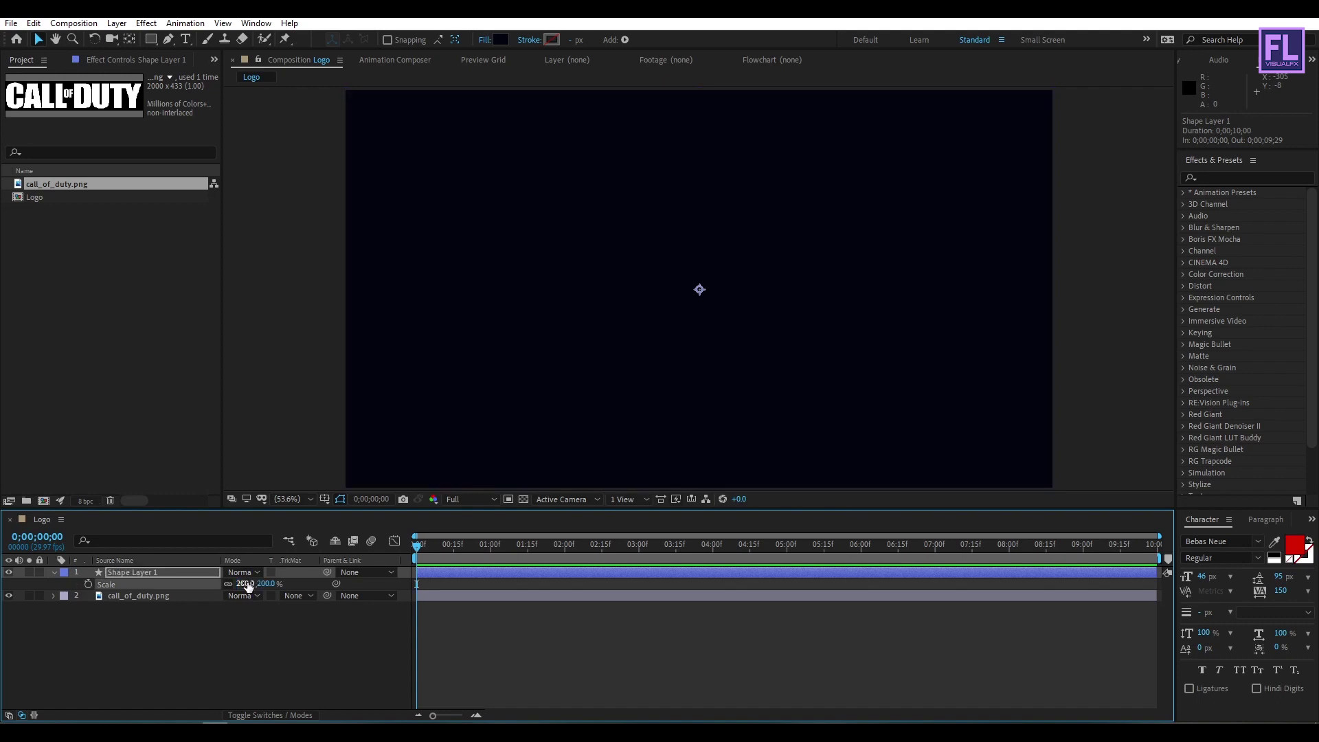
click(54, 573)
Step: Move Shape Layer 1 below call_of_duty.png and set its track matte to Alpha Inverted Matte using the logo
click(147, 580)
click(118, 572)
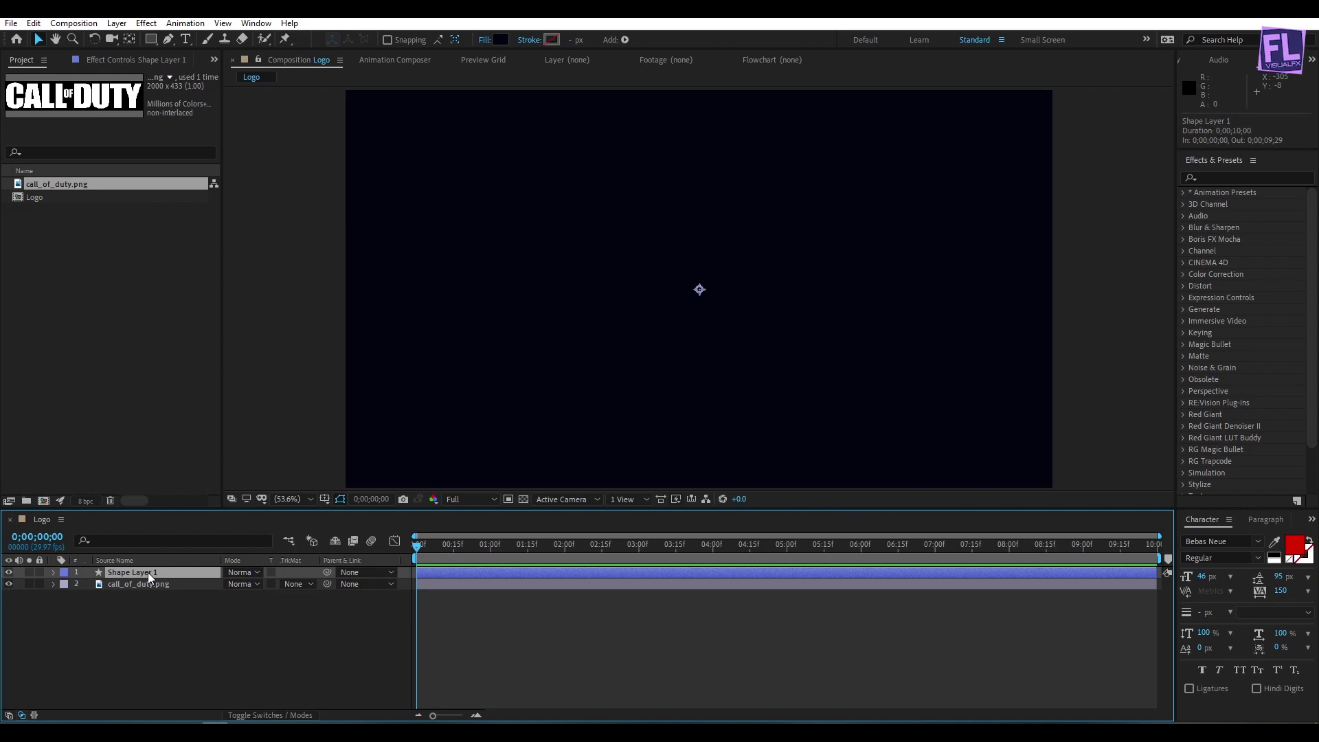
drag(147, 572, 154, 596)
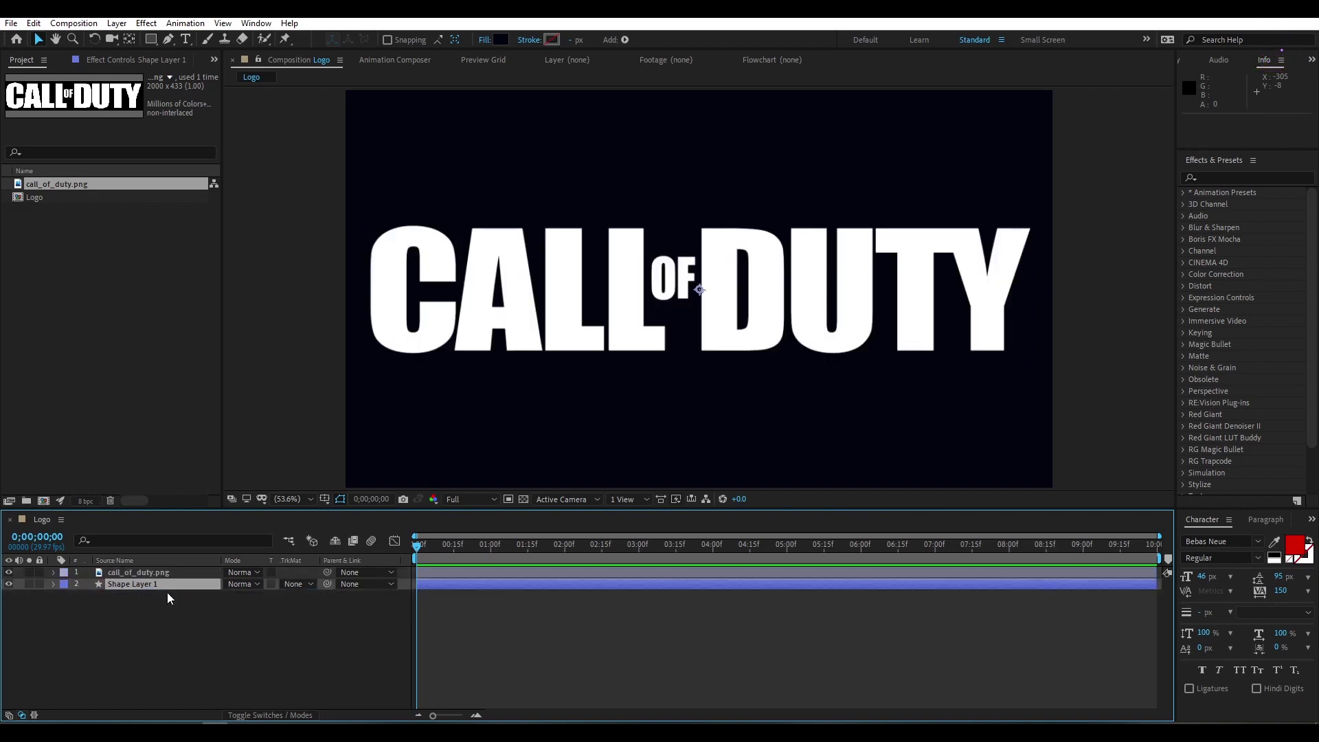
click(295, 586)
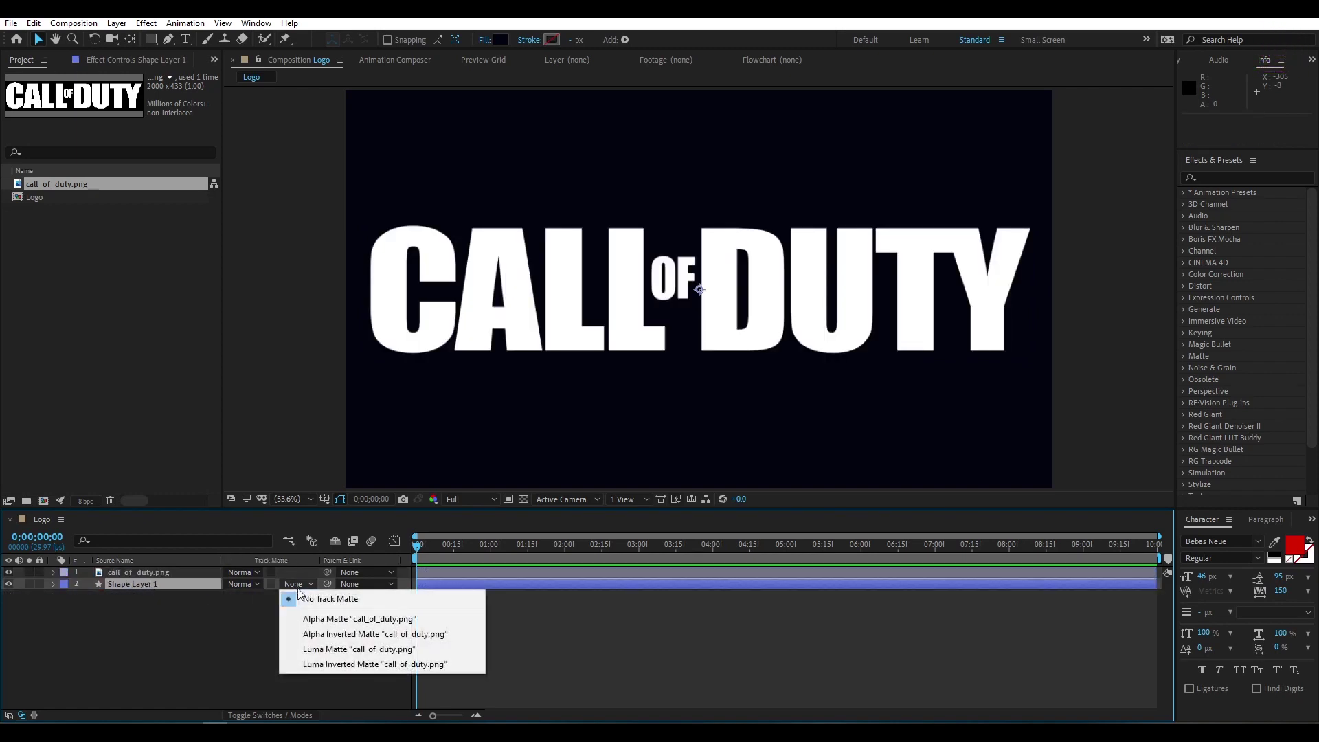
click(324, 633)
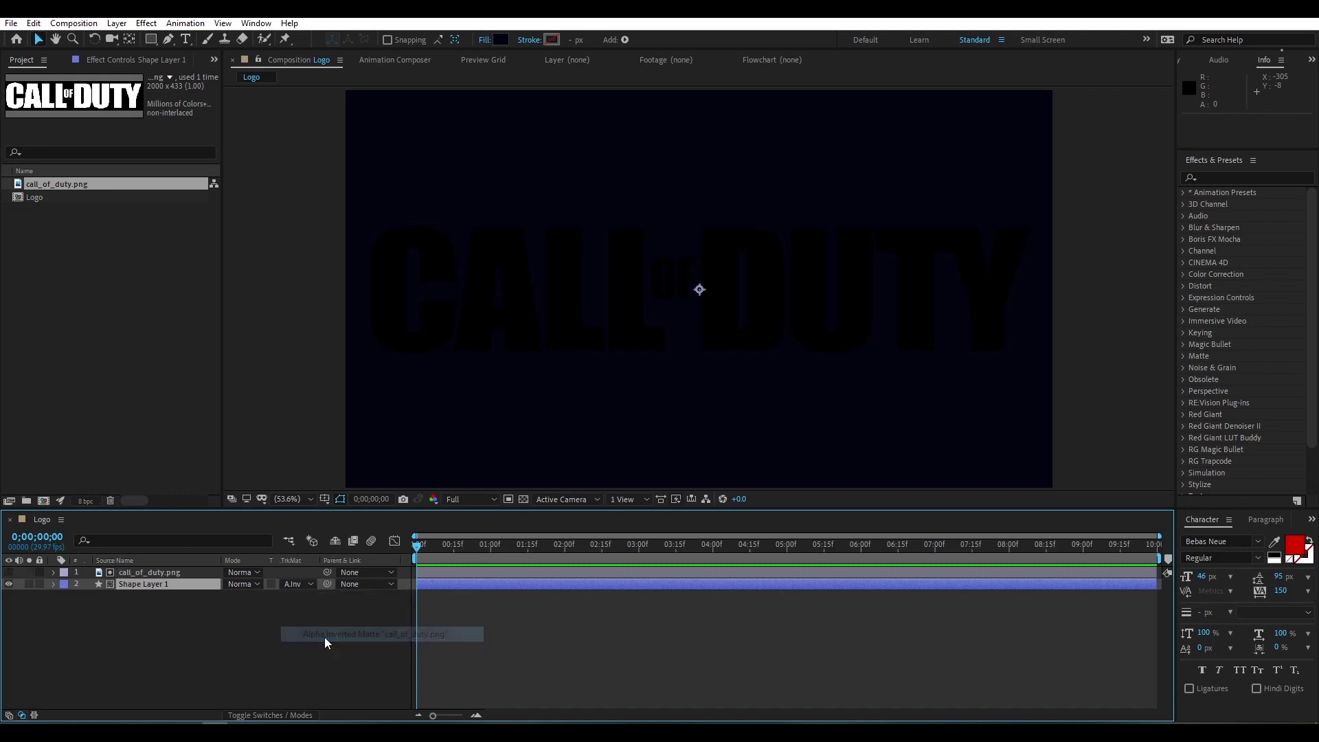
Step: Make both the call_of_duty.png layer and Shape Layer 1 3D layers
click(250, 713)
key(ctrl+a)
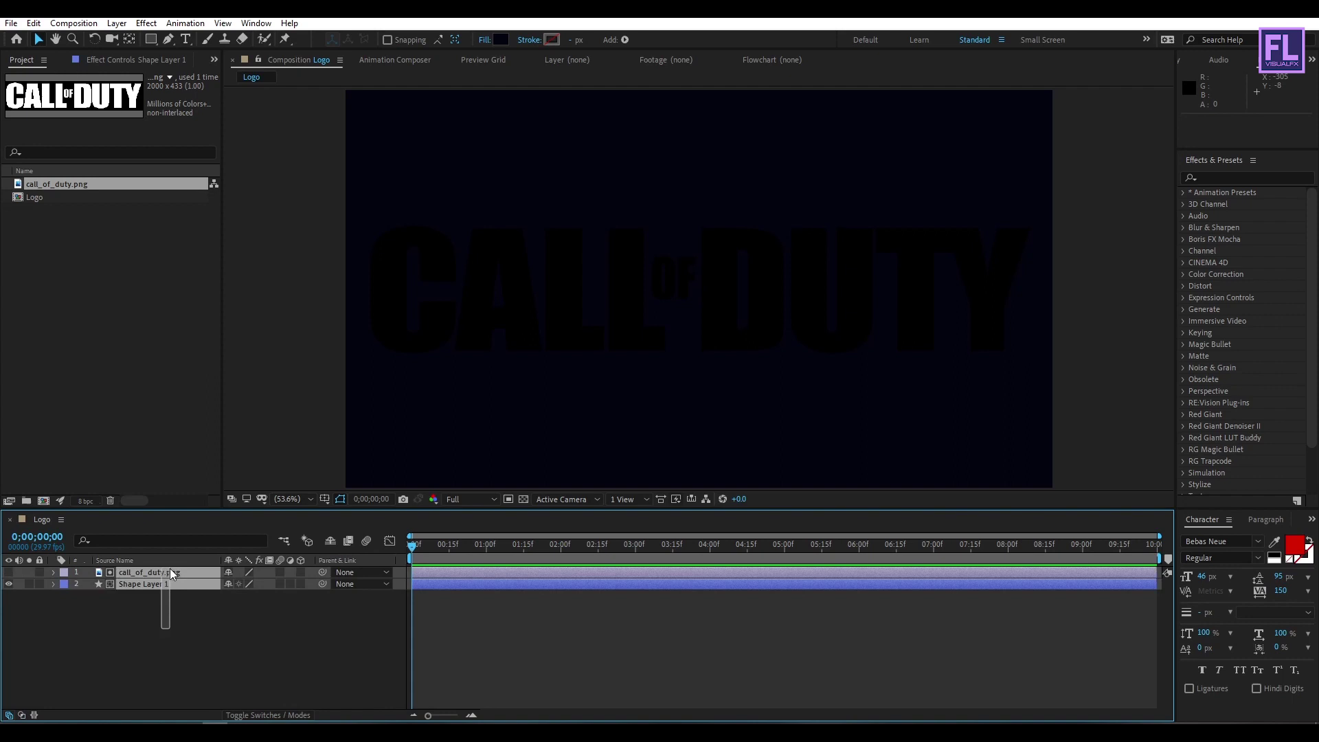
click(301, 573)
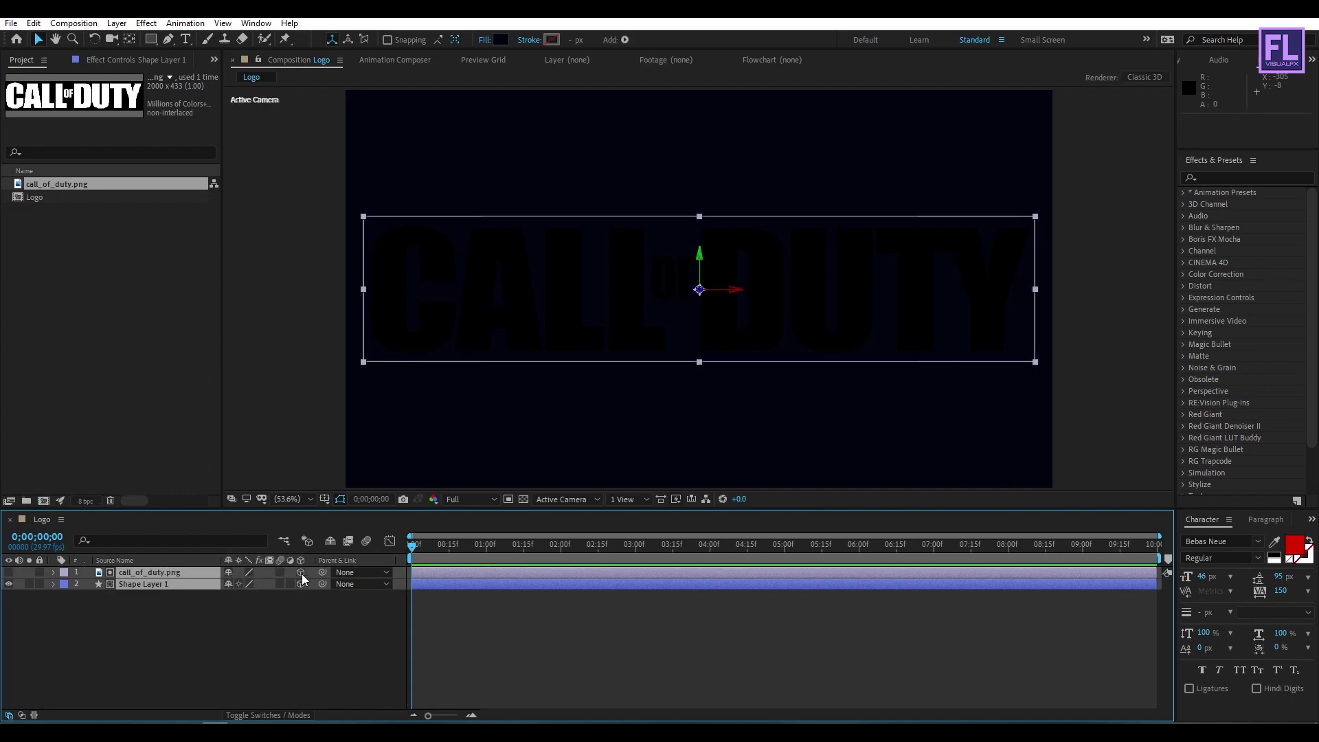
click(236, 621)
click(152, 571)
click(435, 632)
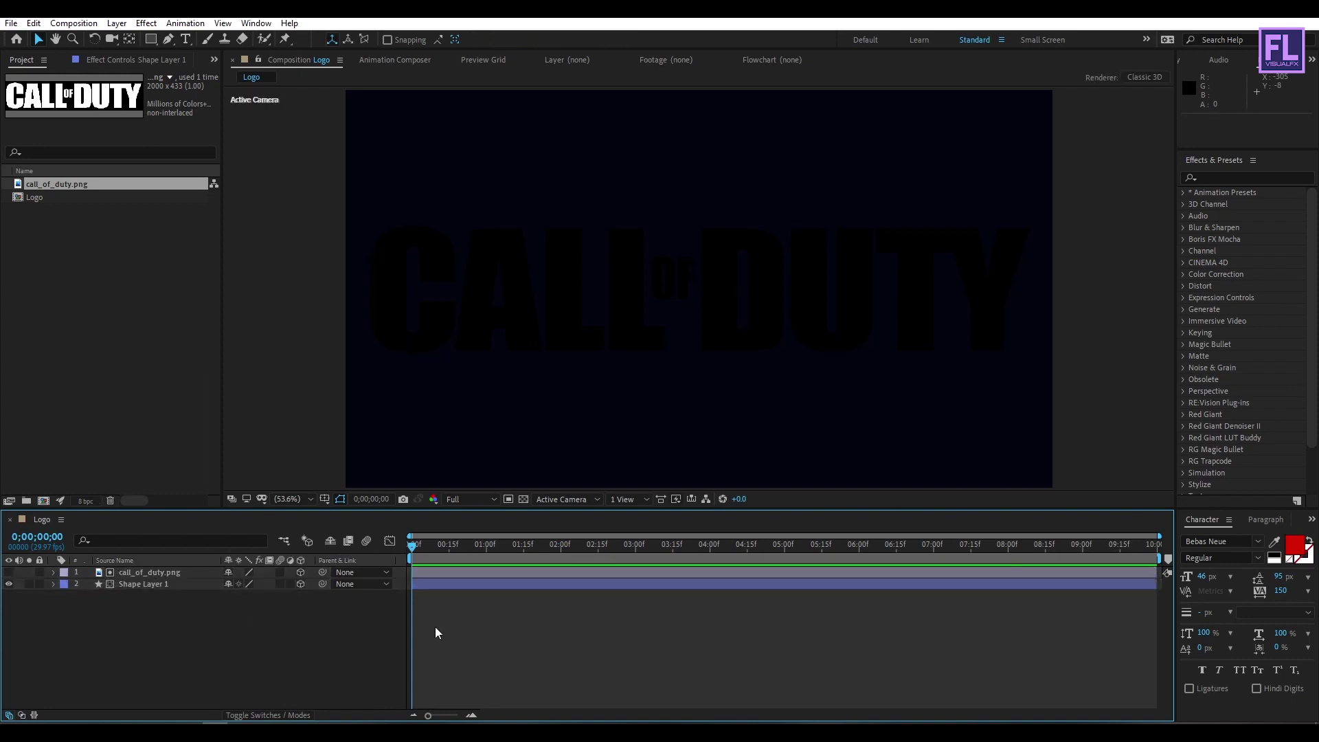
Step: Turn on the transparency grid and parent the call_of_duty.png layer to Shape Layer 1
click(525, 498)
click(152, 572)
click(167, 574)
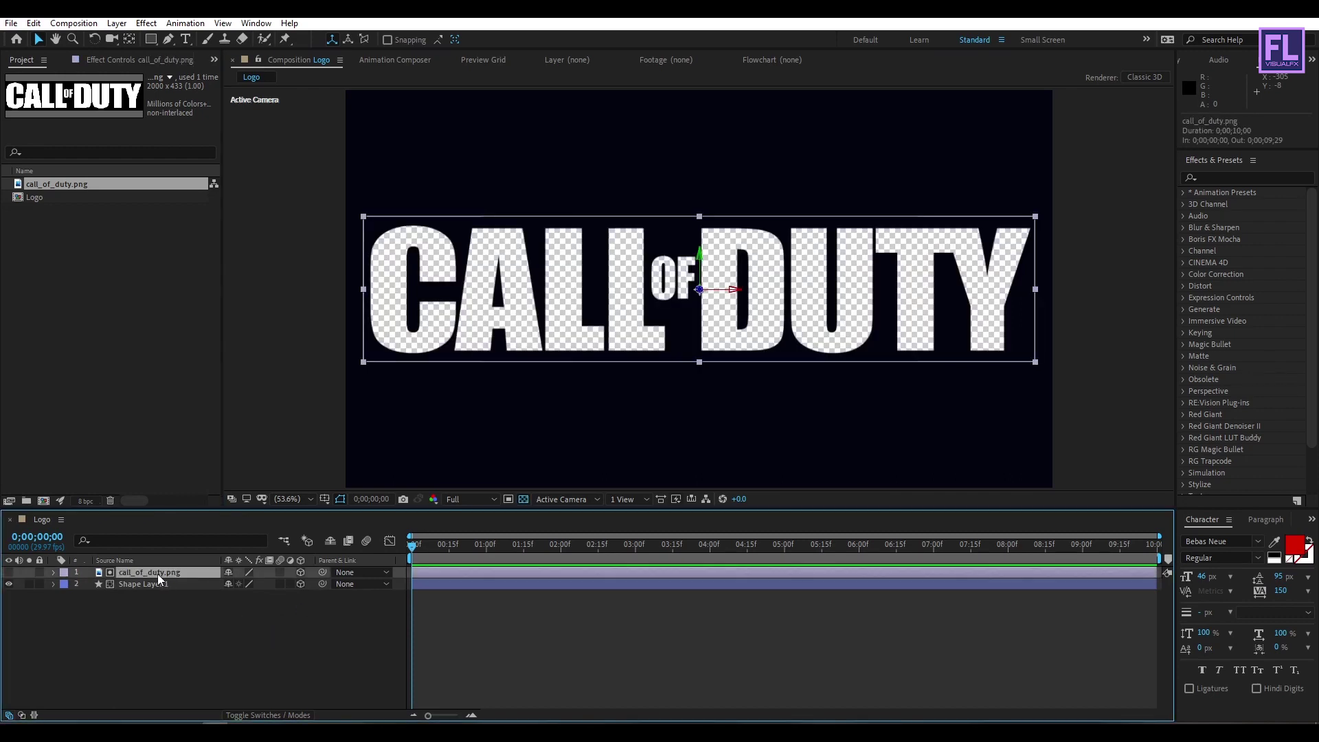
drag(322, 571, 141, 588)
mouse_move(412, 544)
mouse_down()
mouse_move(460, 546)
mouse_move(411, 545)
mouse_up()
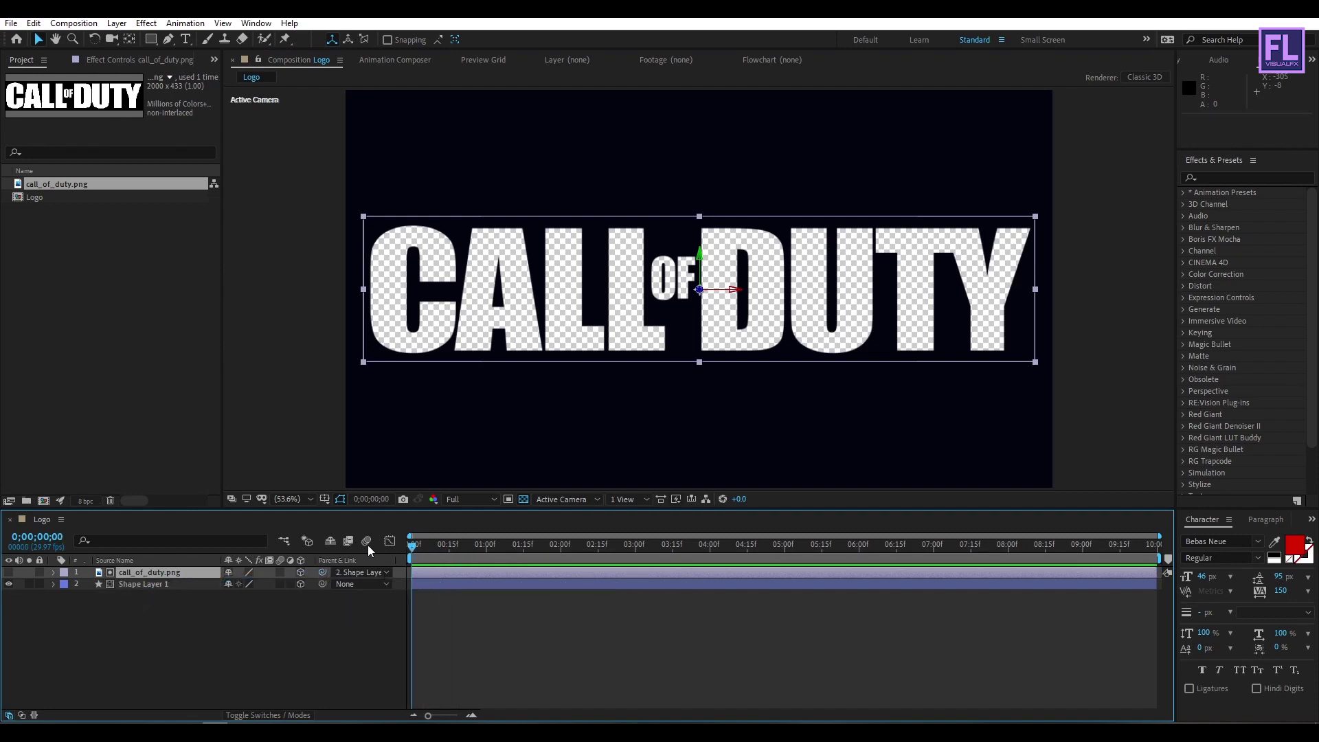
Step: Add a Position keyframe to Shape Layer 1 at the composition's start with a Z value of about -2677
click(133, 583)
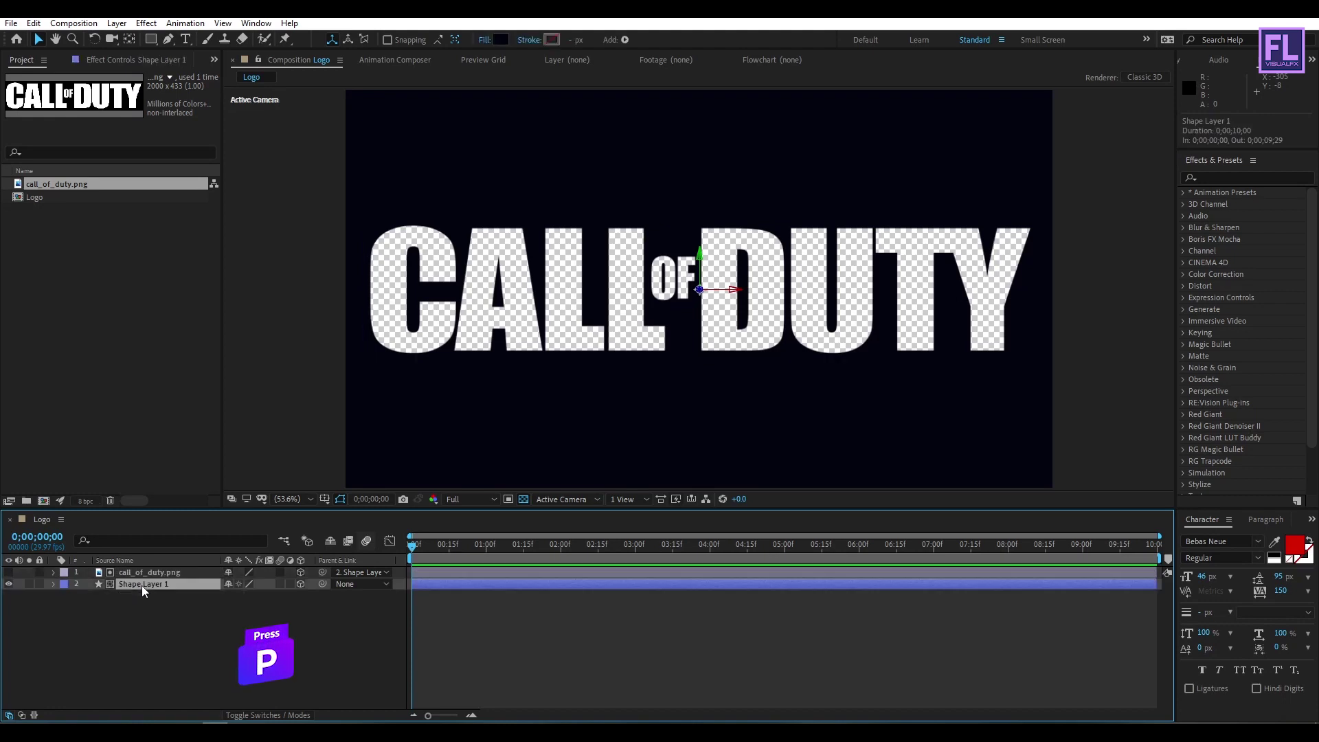
key(p)
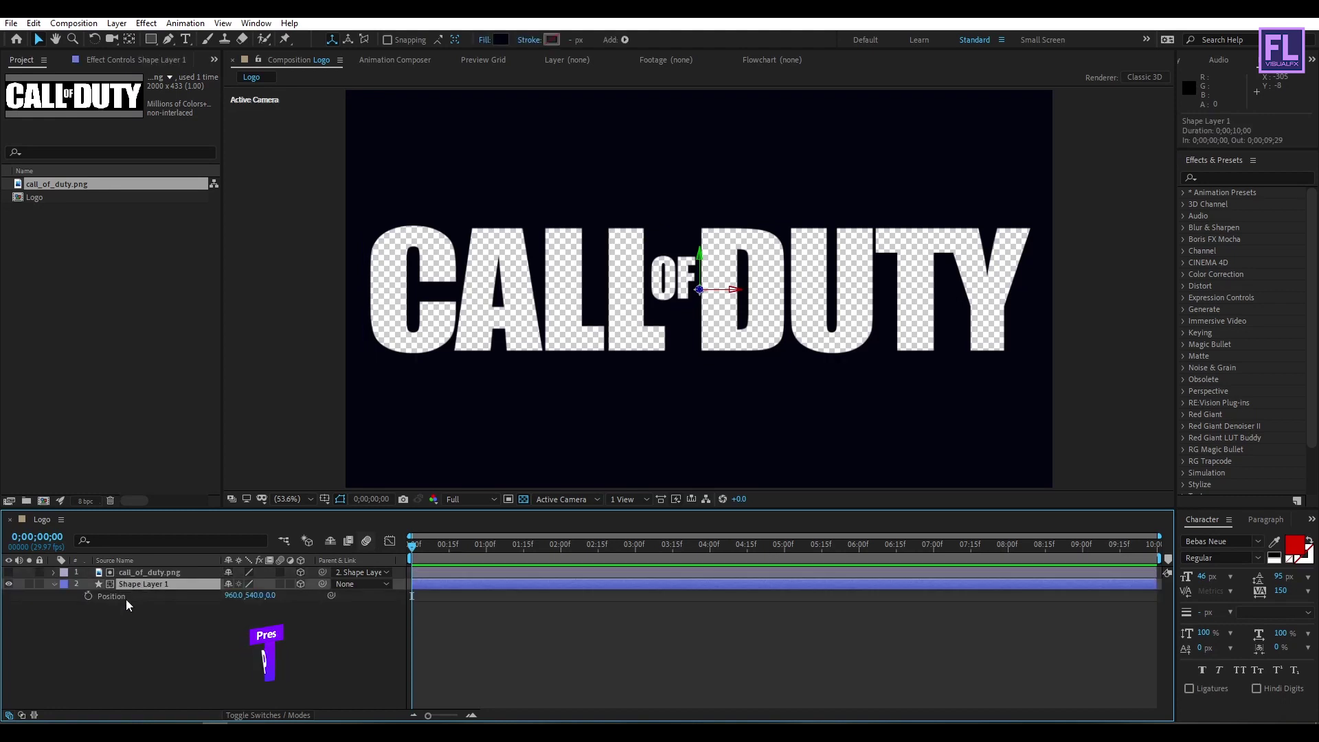
click(88, 596)
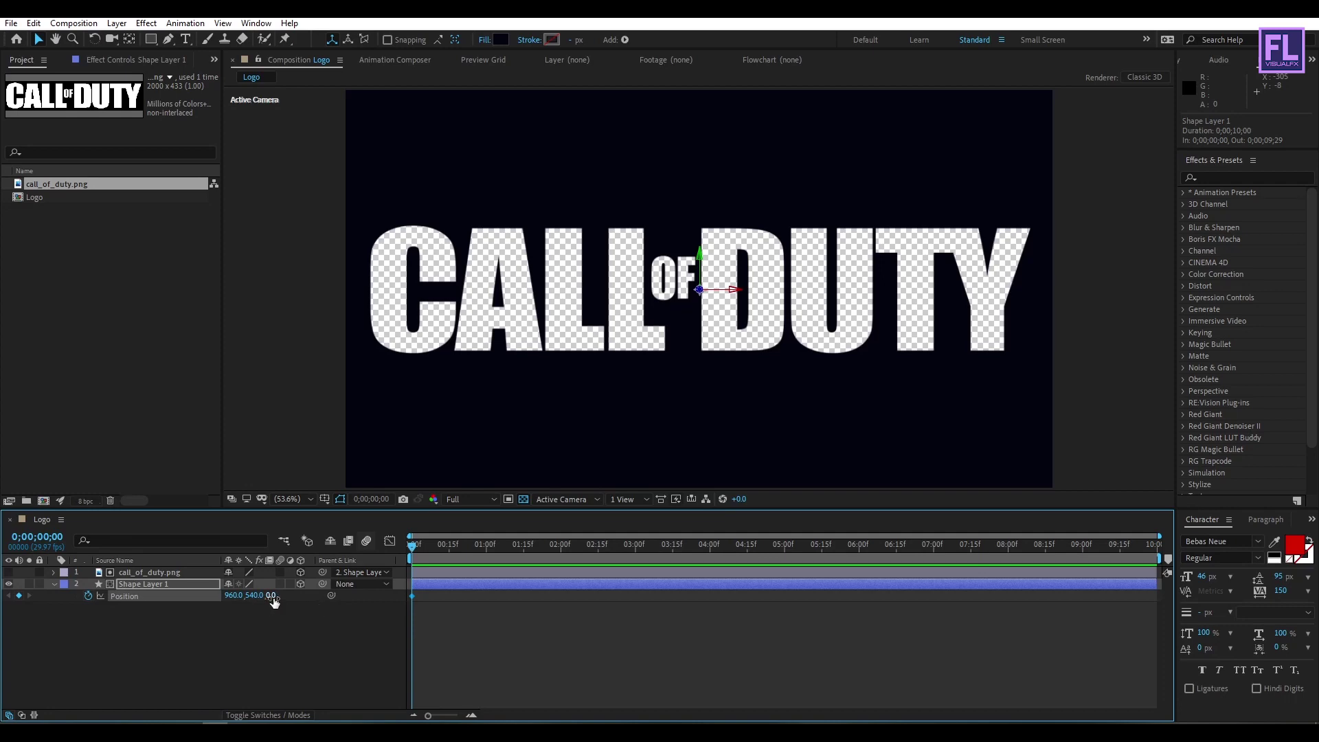
drag(272, 597, 205, 604)
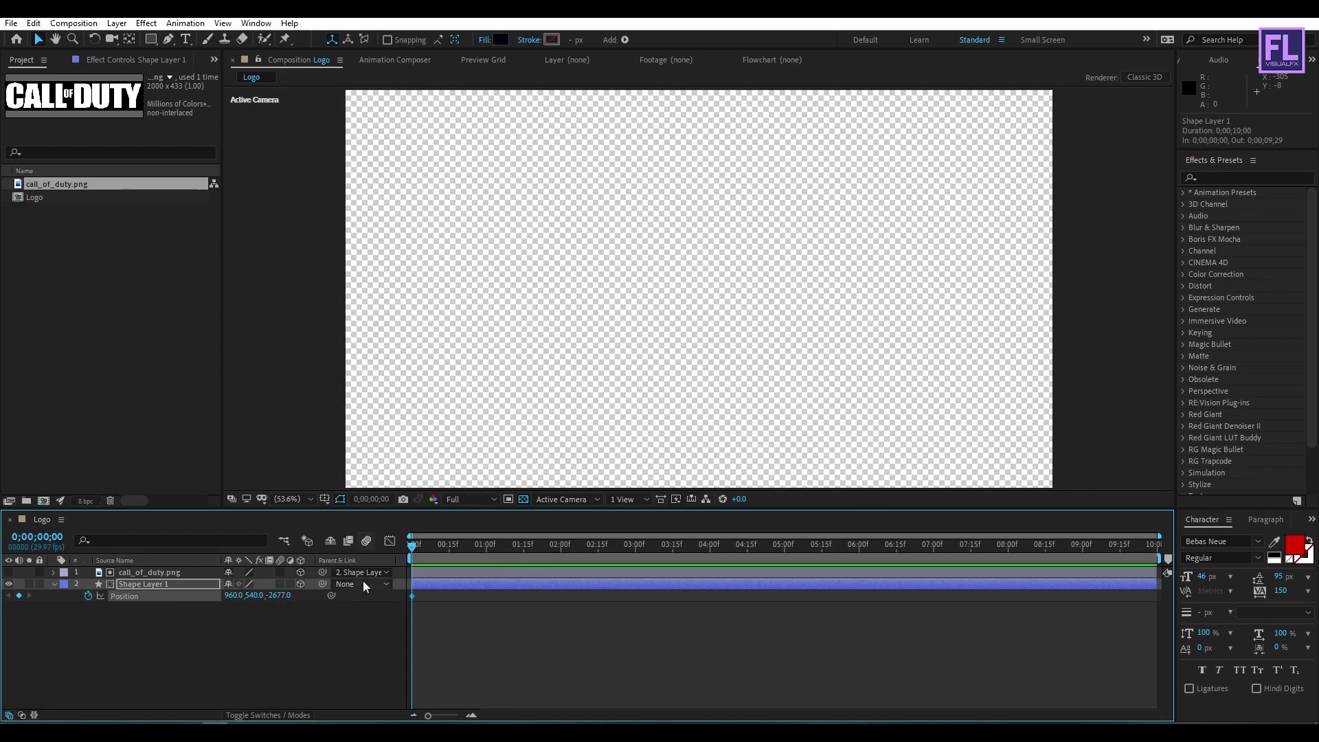
Step: Keyframe Shape Layer 1's Z position to about -43 at 0;00;02;14, and set the start keyframe's X position to 920
drag(412, 544, 597, 552)
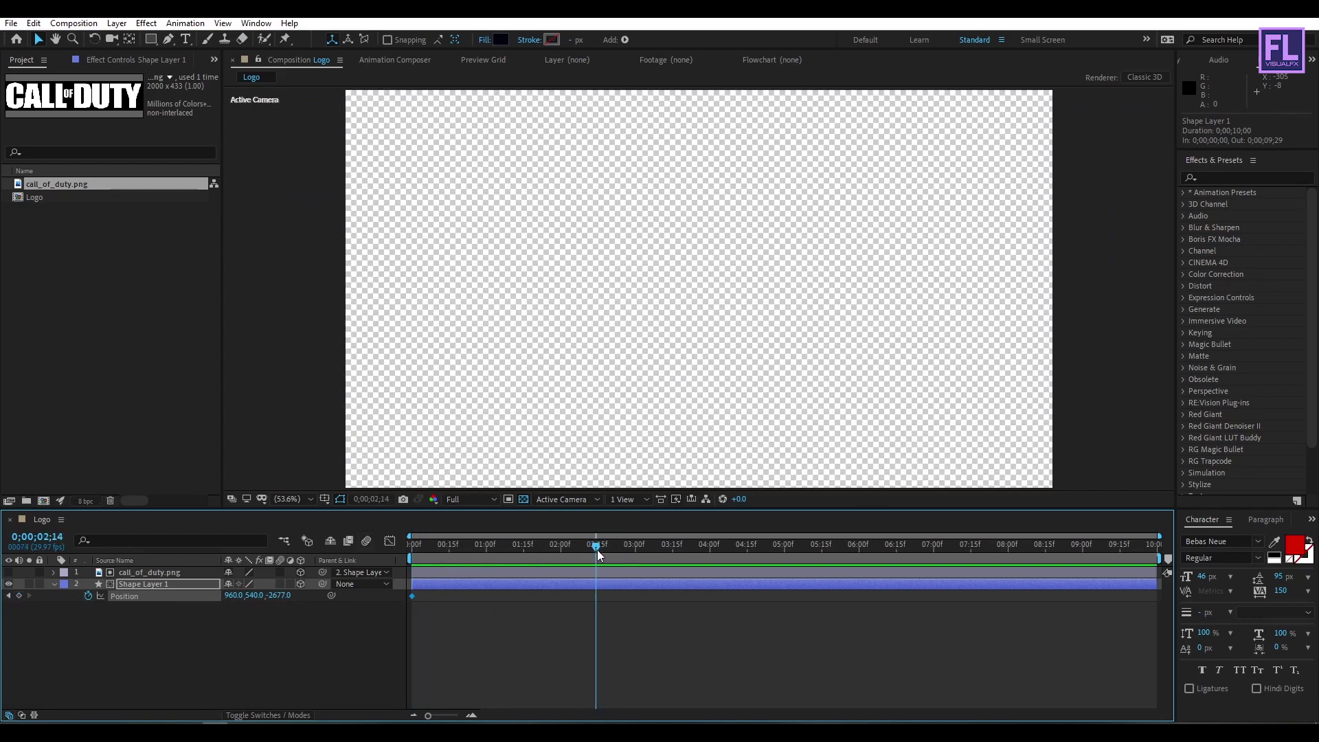
mouse_move(285, 598)
mouse_down()
mouse_move(270, 602)
mouse_move(297, 614)
mouse_move(289, 600)
mouse_up()
drag(957, 544, 879, 547)
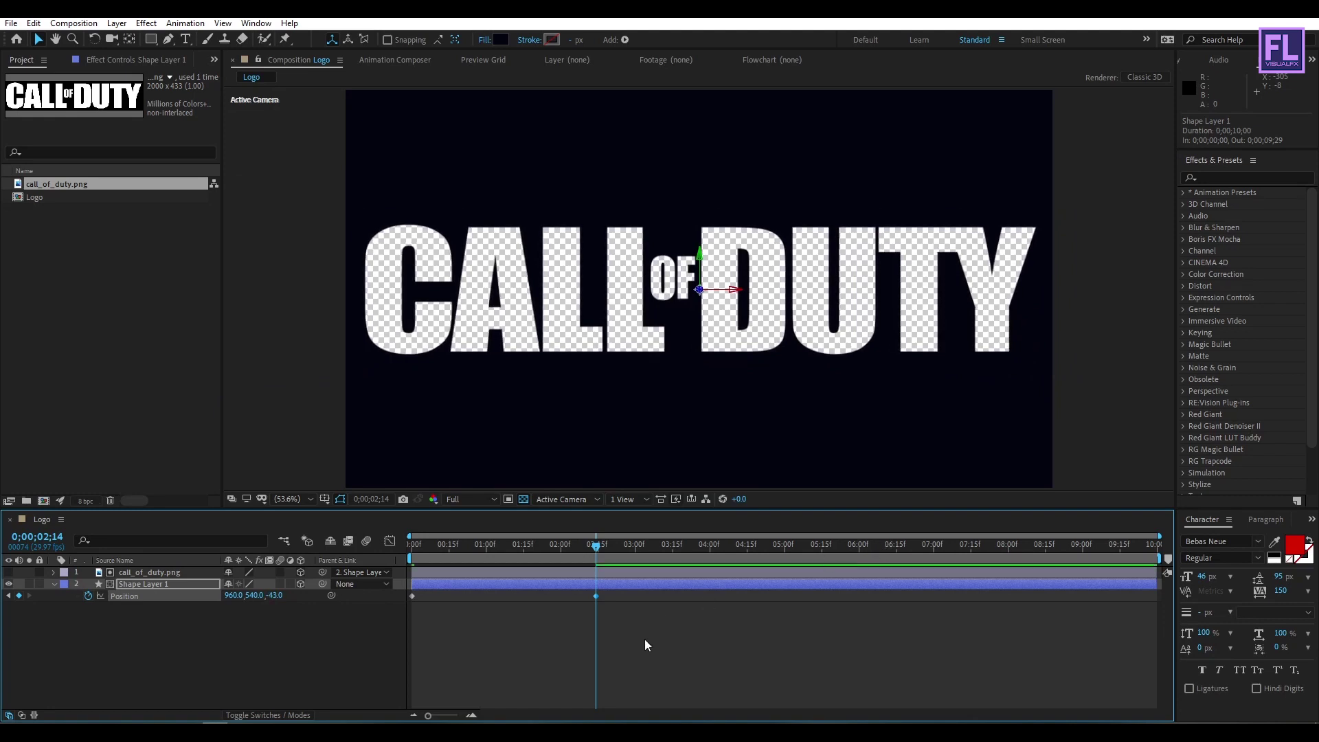
key(Home)
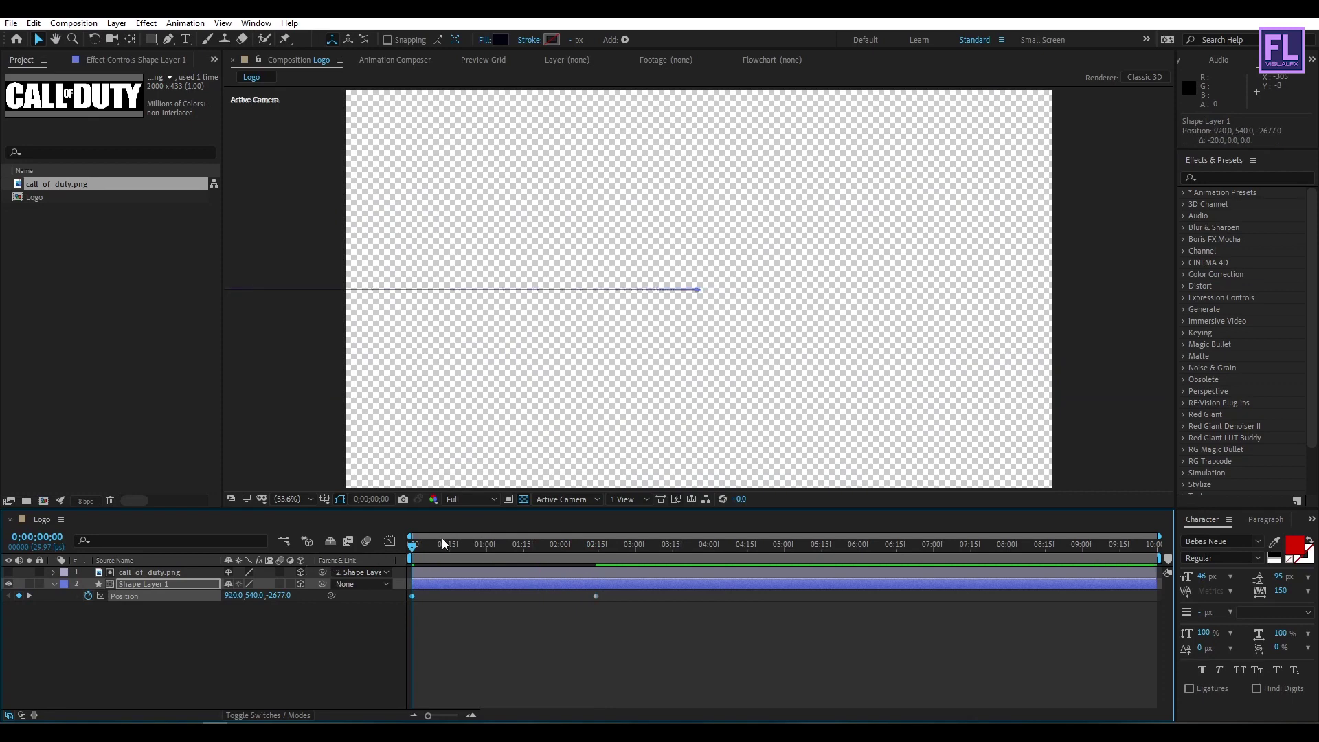
drag(413, 547, 597, 548)
Step: Apply Easy Ease to both Position keyframes, reshape the speed graph to peak near the start, and preview the animation
drag(647, 635, 402, 599)
key(F9)
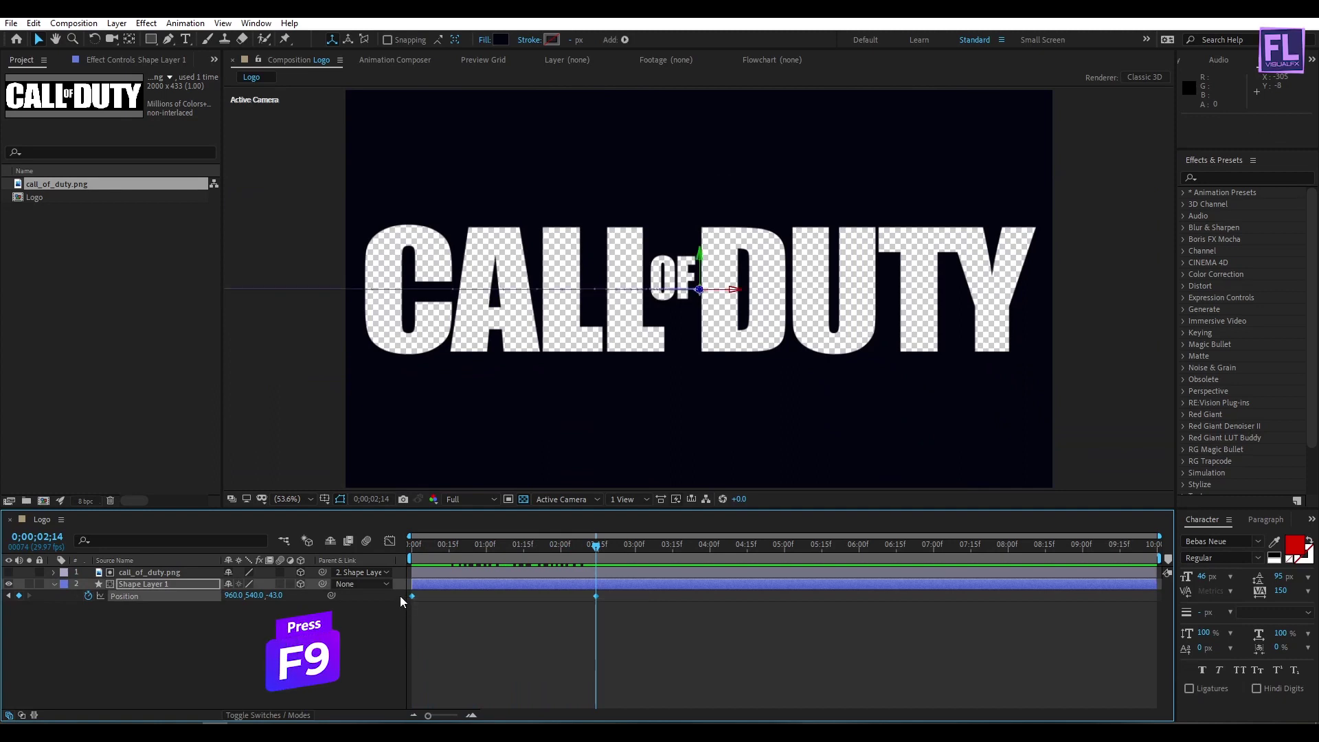
click(390, 543)
drag(564, 679, 417, 678)
key(space)
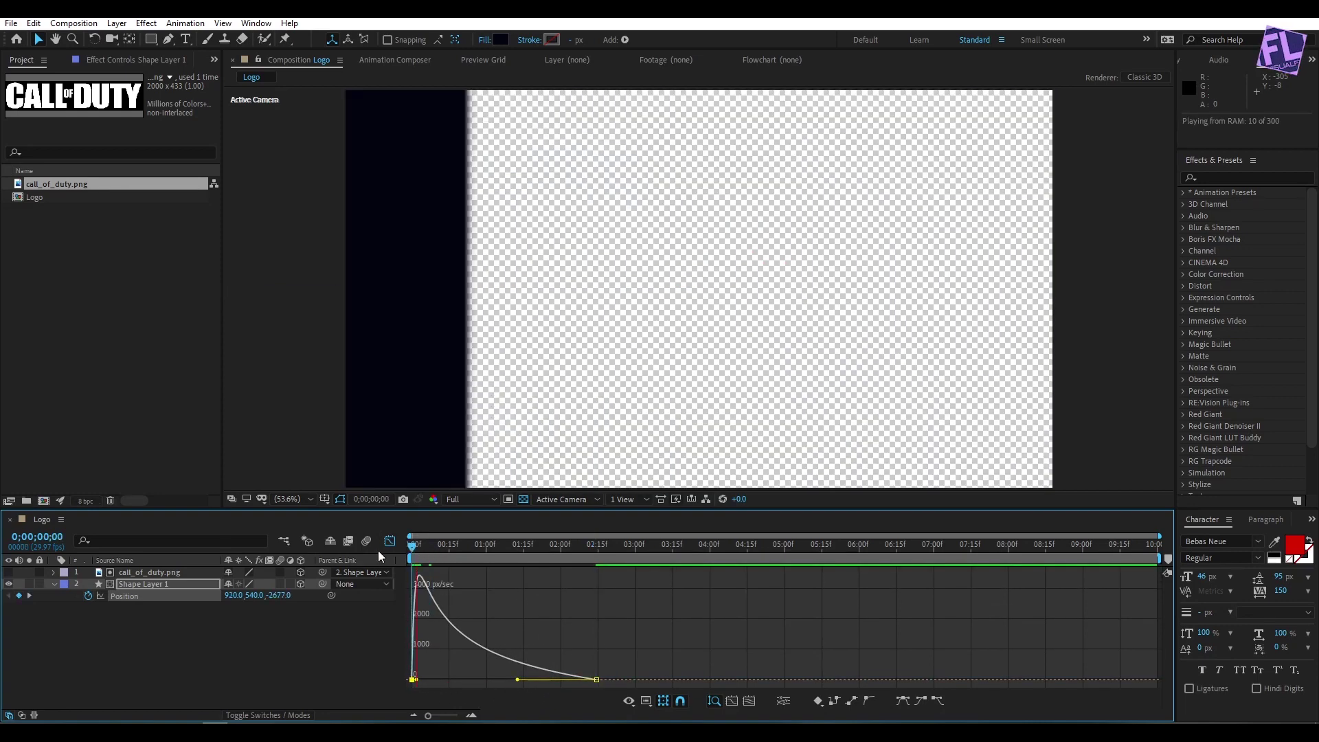
key(space)
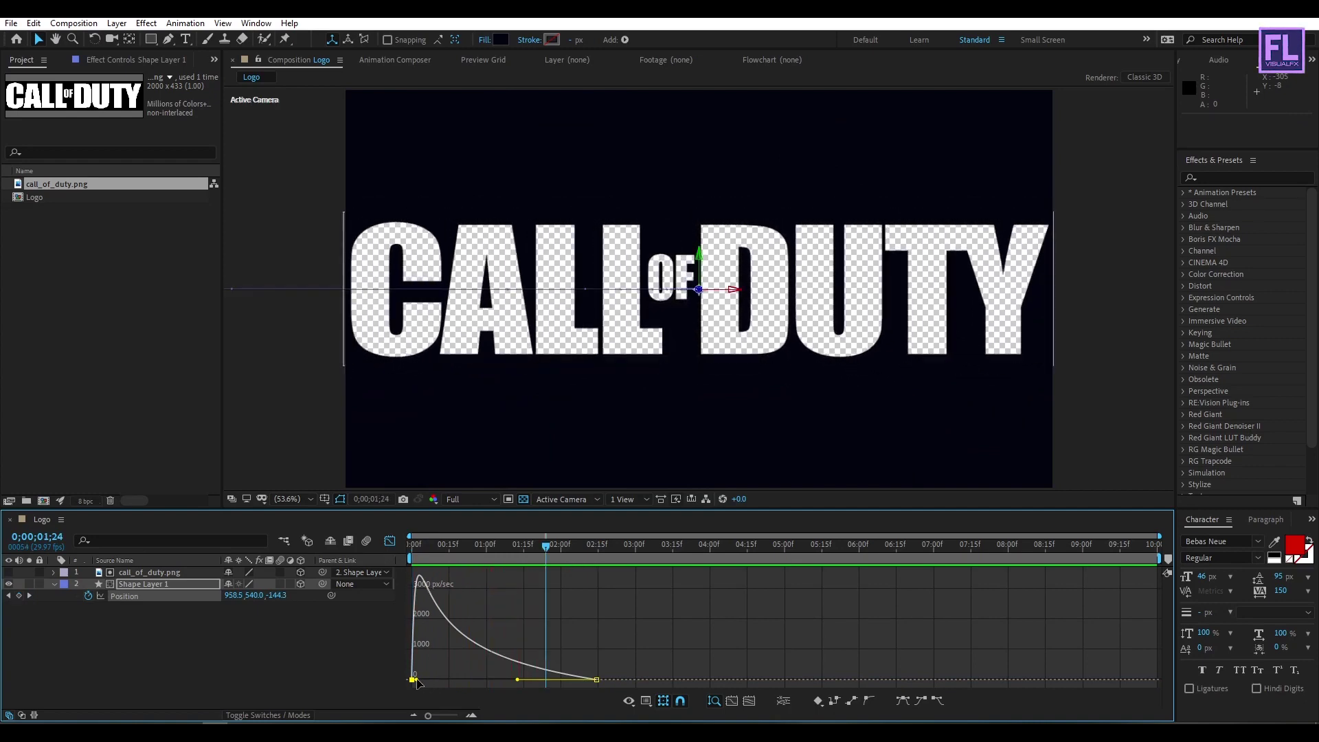
Step: Refine the start of Shape Layer 1's Position speed curve, preview the pull-back, and return to the keyframe view
drag(414, 680, 417, 680)
key(space)
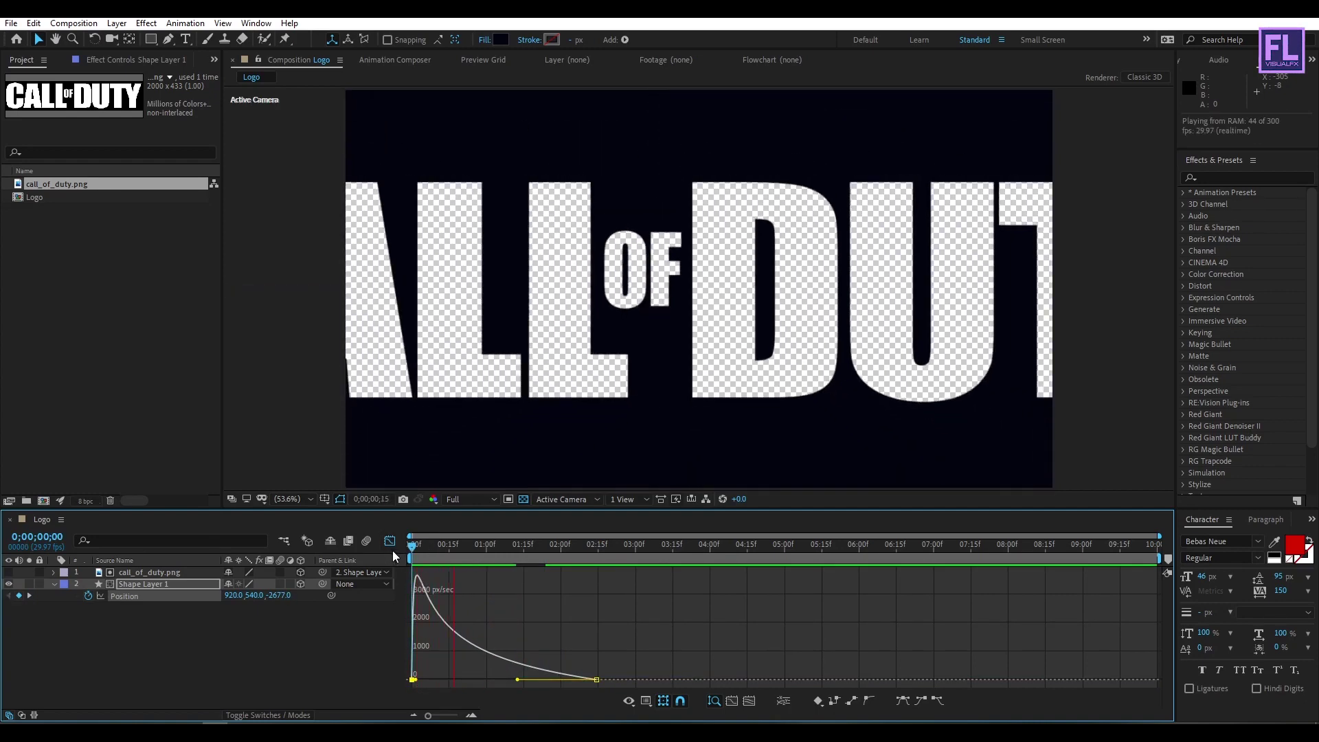
click(578, 545)
drag(579, 545, 596, 545)
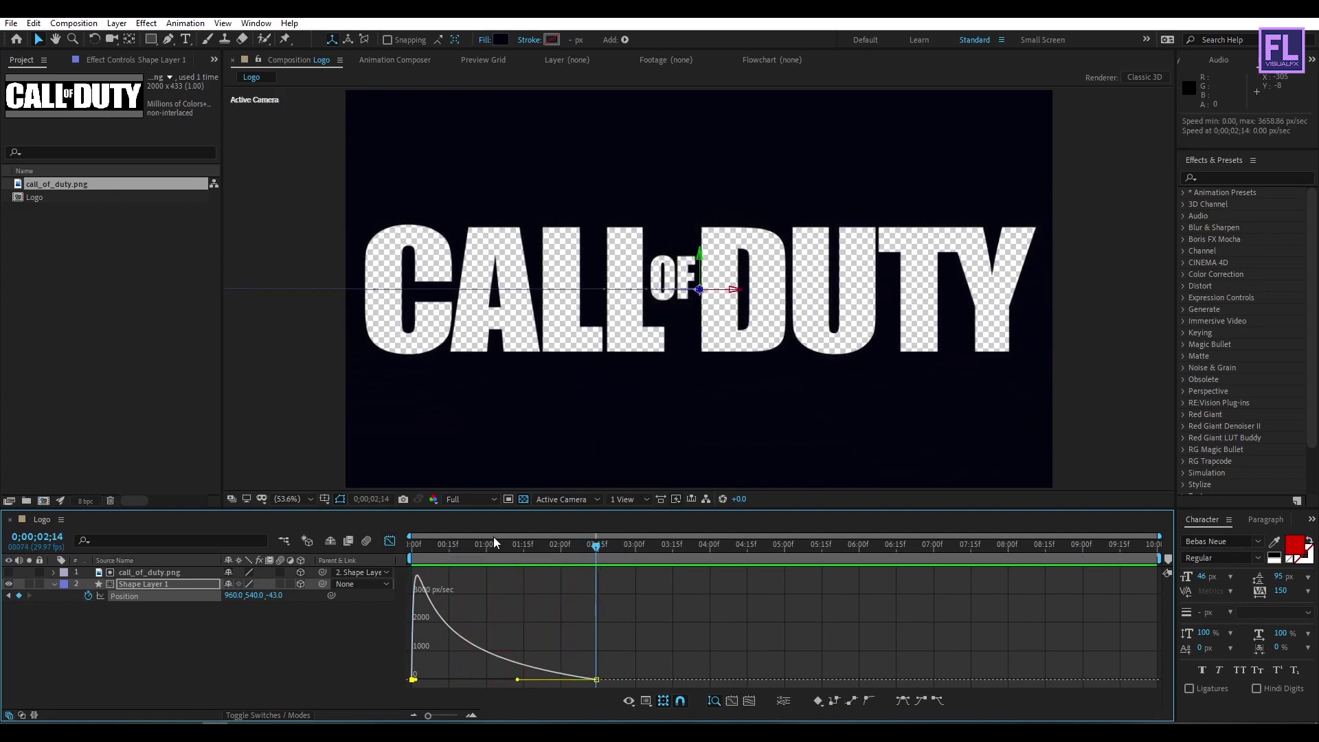
click(389, 542)
Step: Add a Position keyframe to the call_of_duty.png layer at 0;00;02;10
drag(597, 546, 586, 547)
click(156, 571)
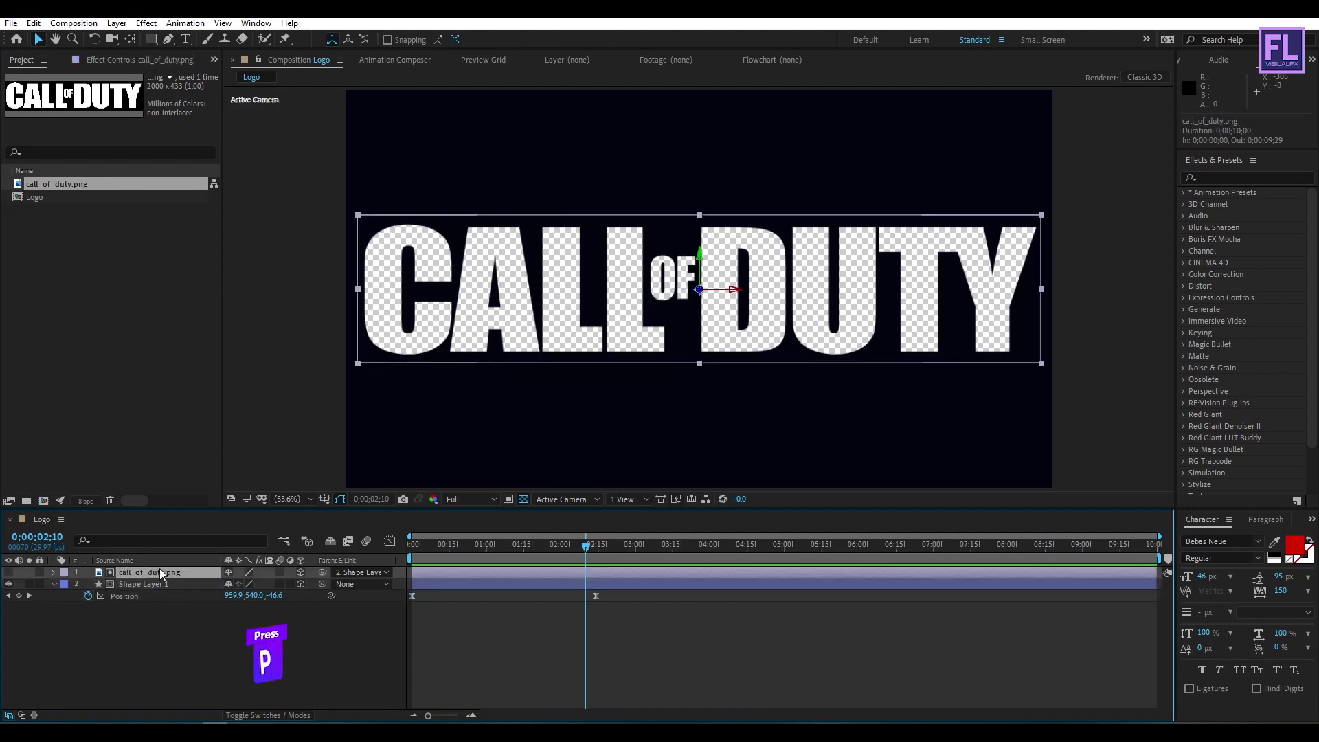
key(p)
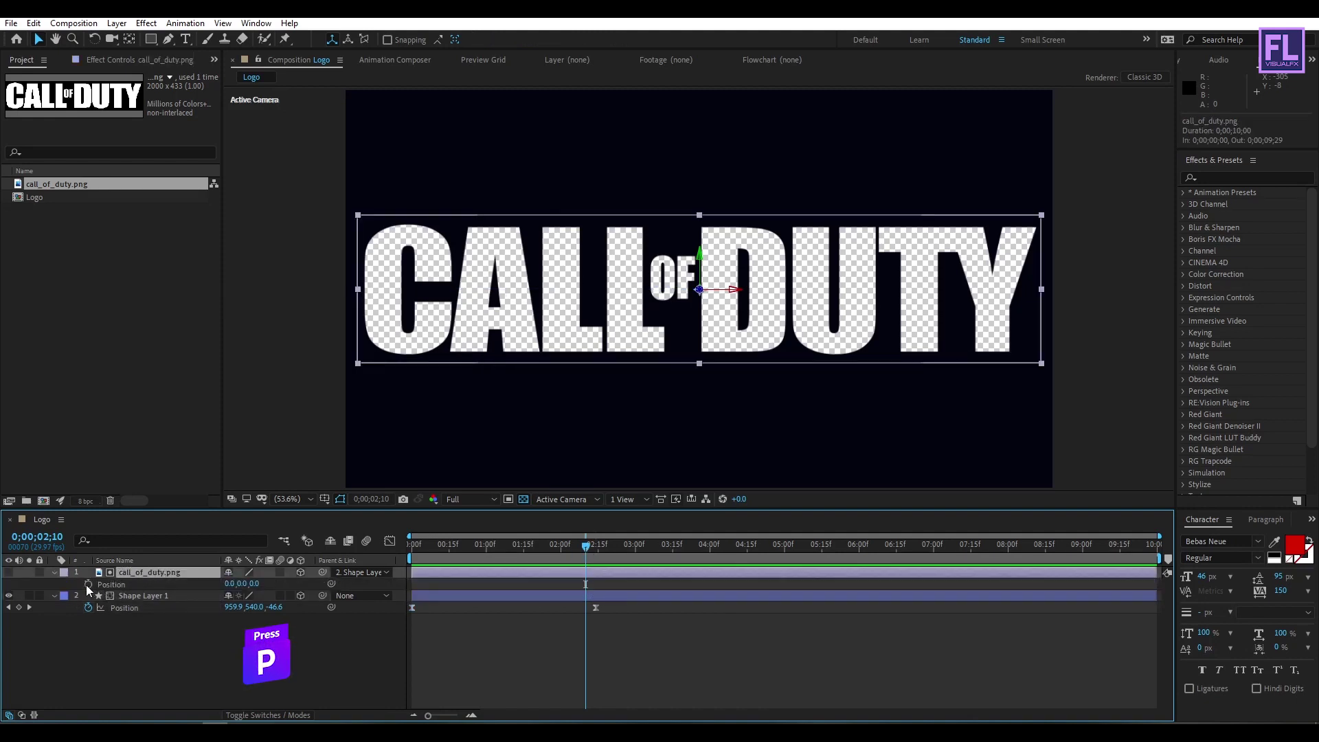
click(87, 584)
Step: At 0;00;03;19, raise the call_of_duty.png logo to a Y position of about -65 to keyframe its upward move
click(590, 549)
drag(590, 549, 684, 547)
drag(699, 258, 701, 233)
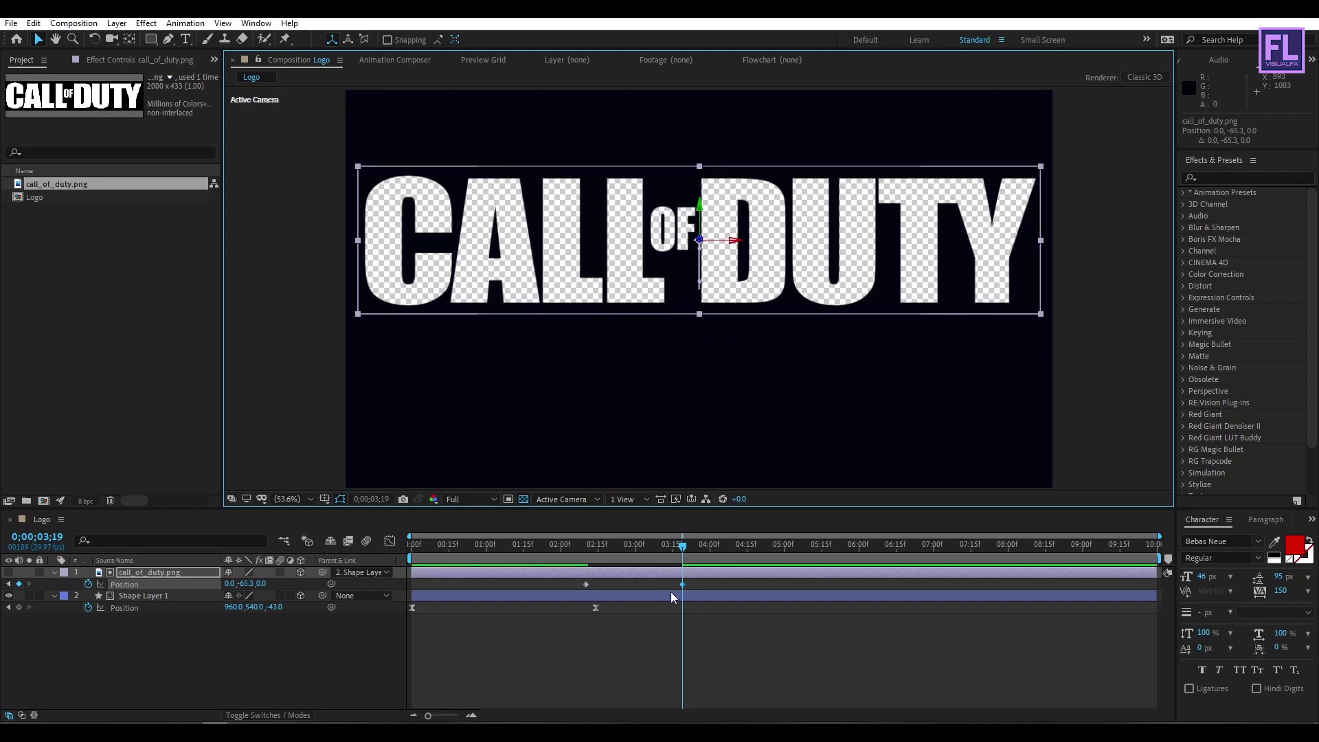
Step: Apply Easy Ease to the logo's two Position keyframes, reshape the speed graph to slow into the end, and preview the animation
drag(698, 583, 535, 588)
key(F9)
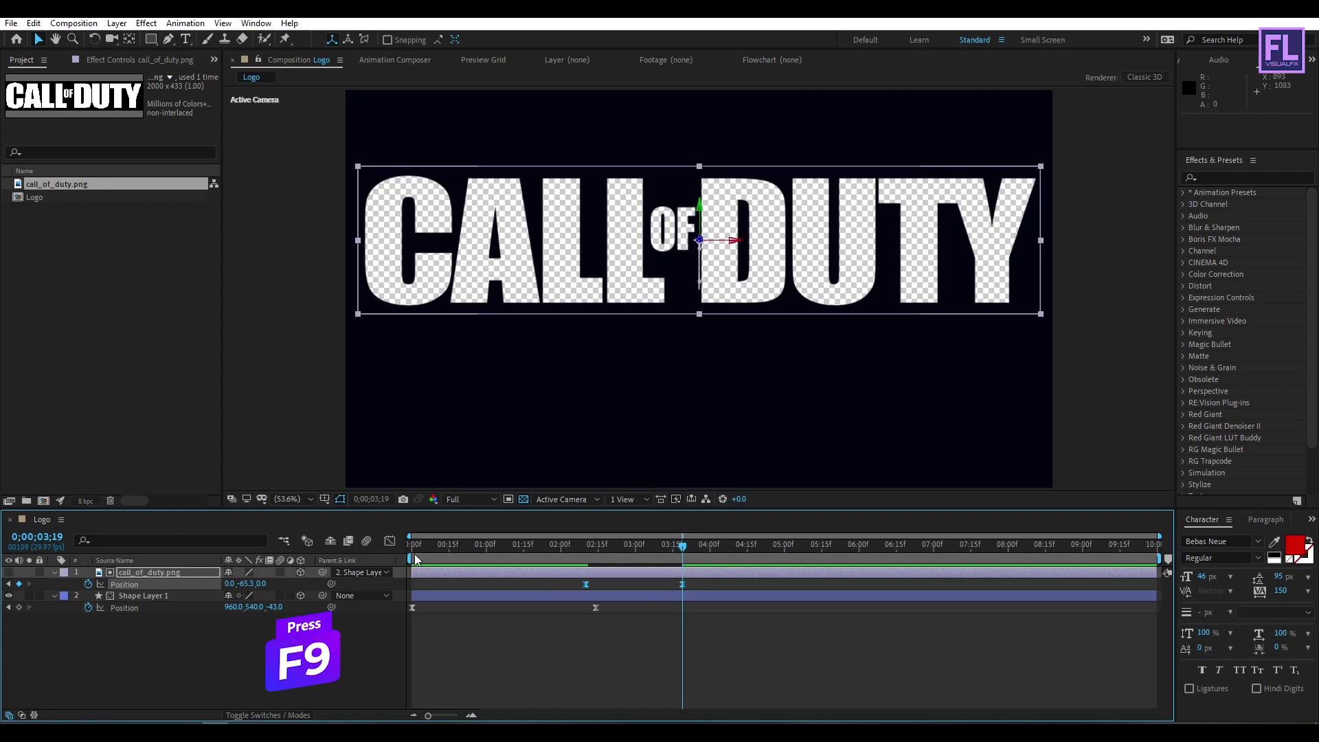
click(390, 541)
drag(722, 659, 648, 680)
key(space)
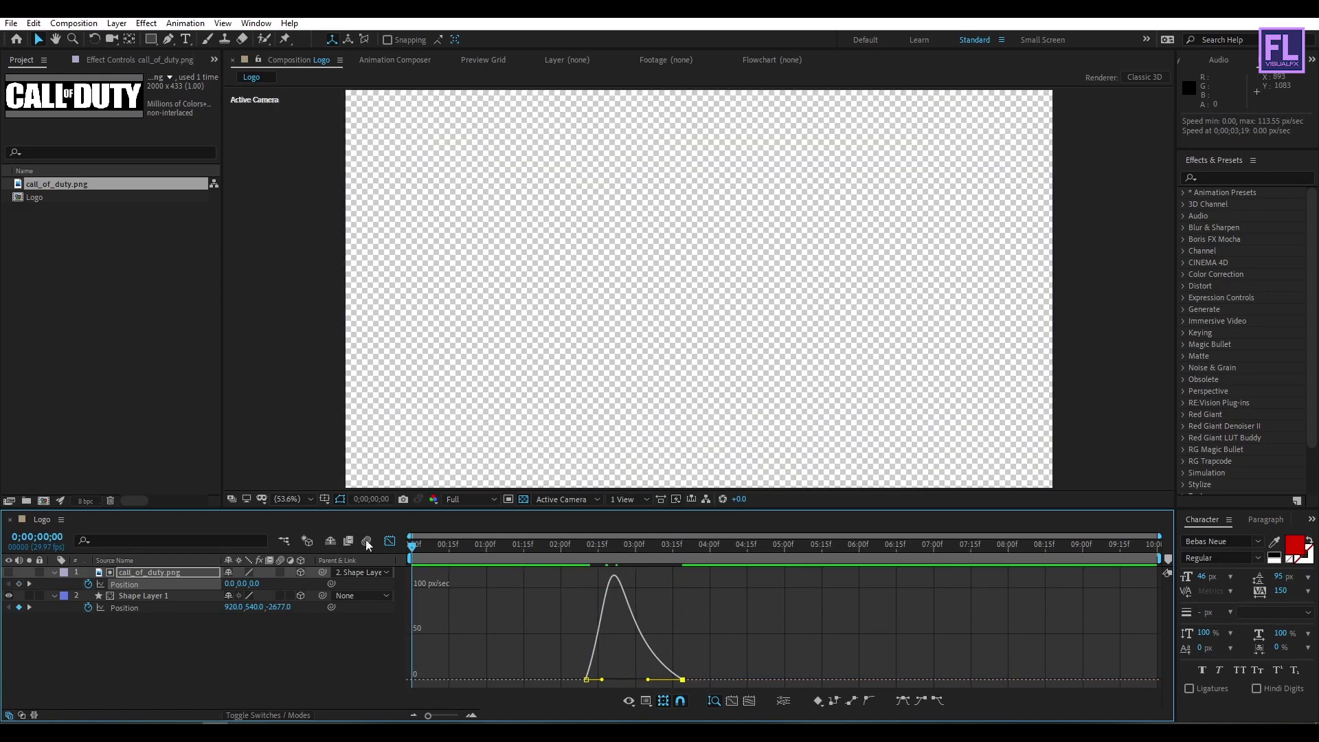
click(390, 542)
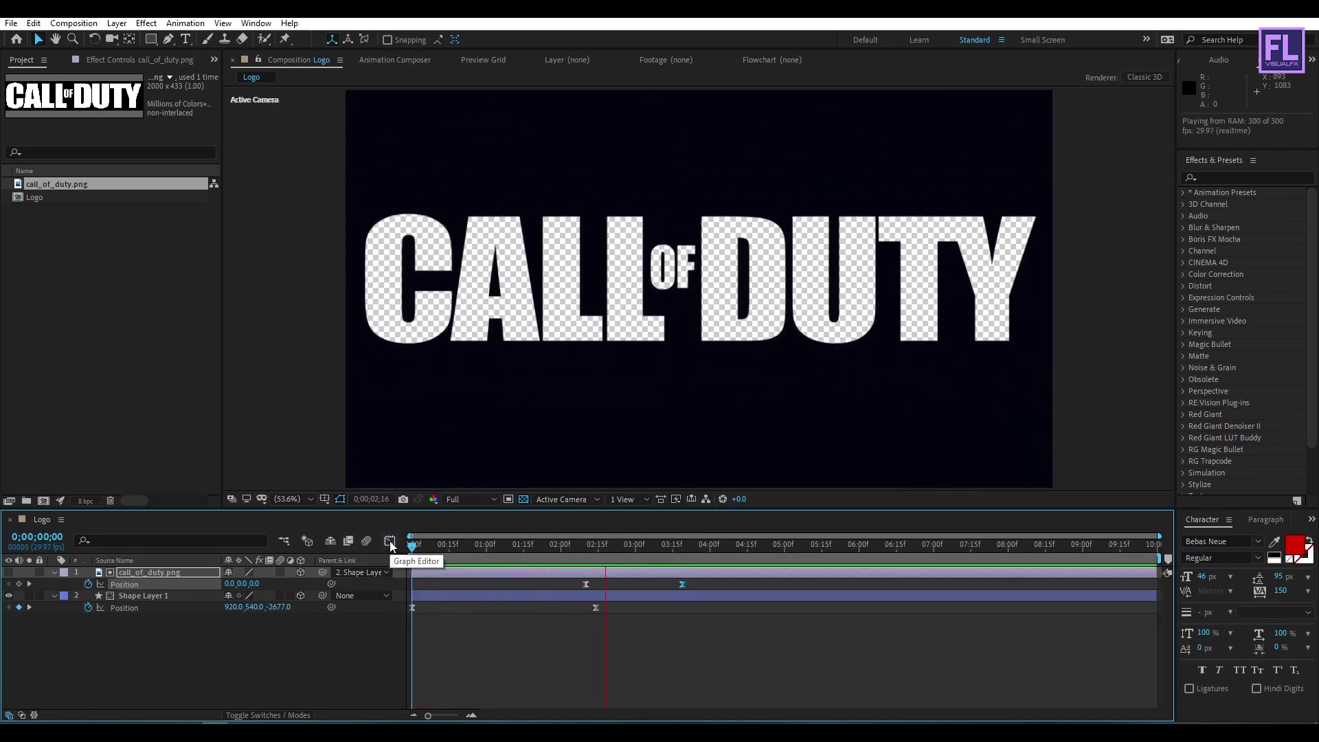
click(563, 551)
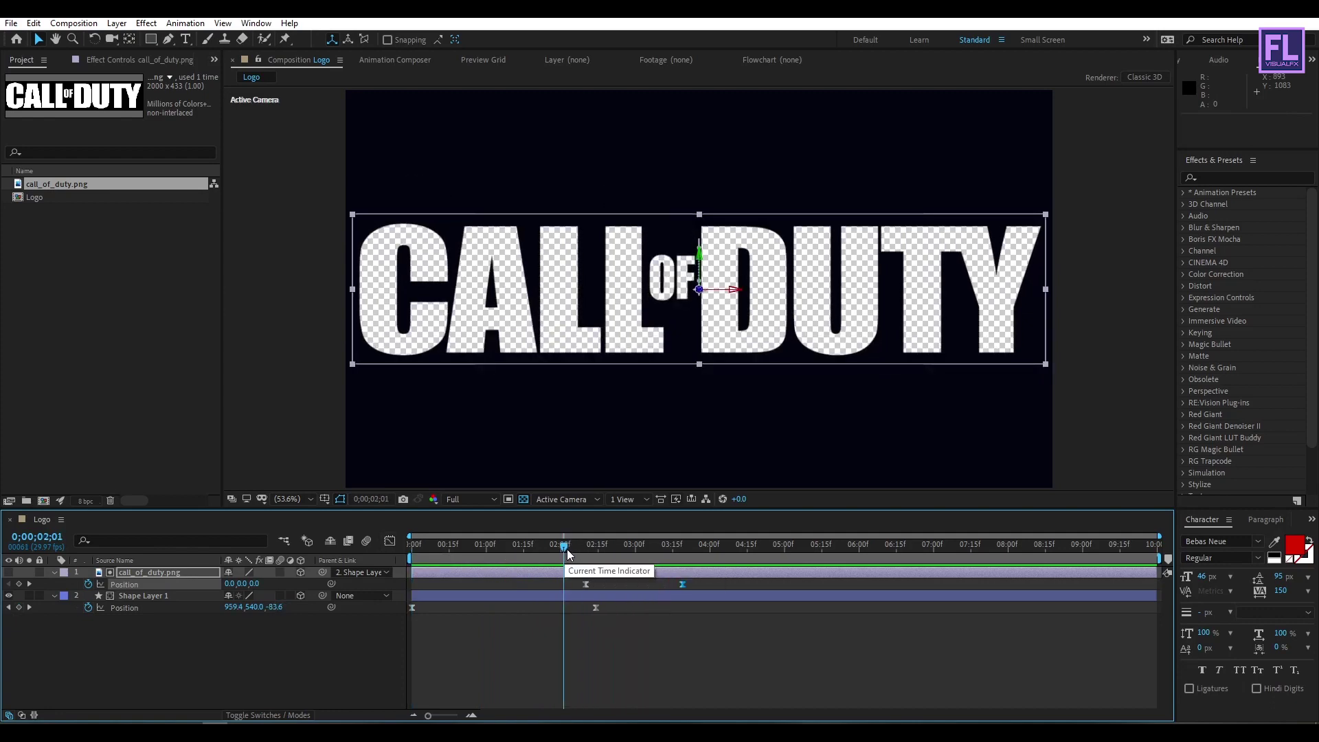
key(space)
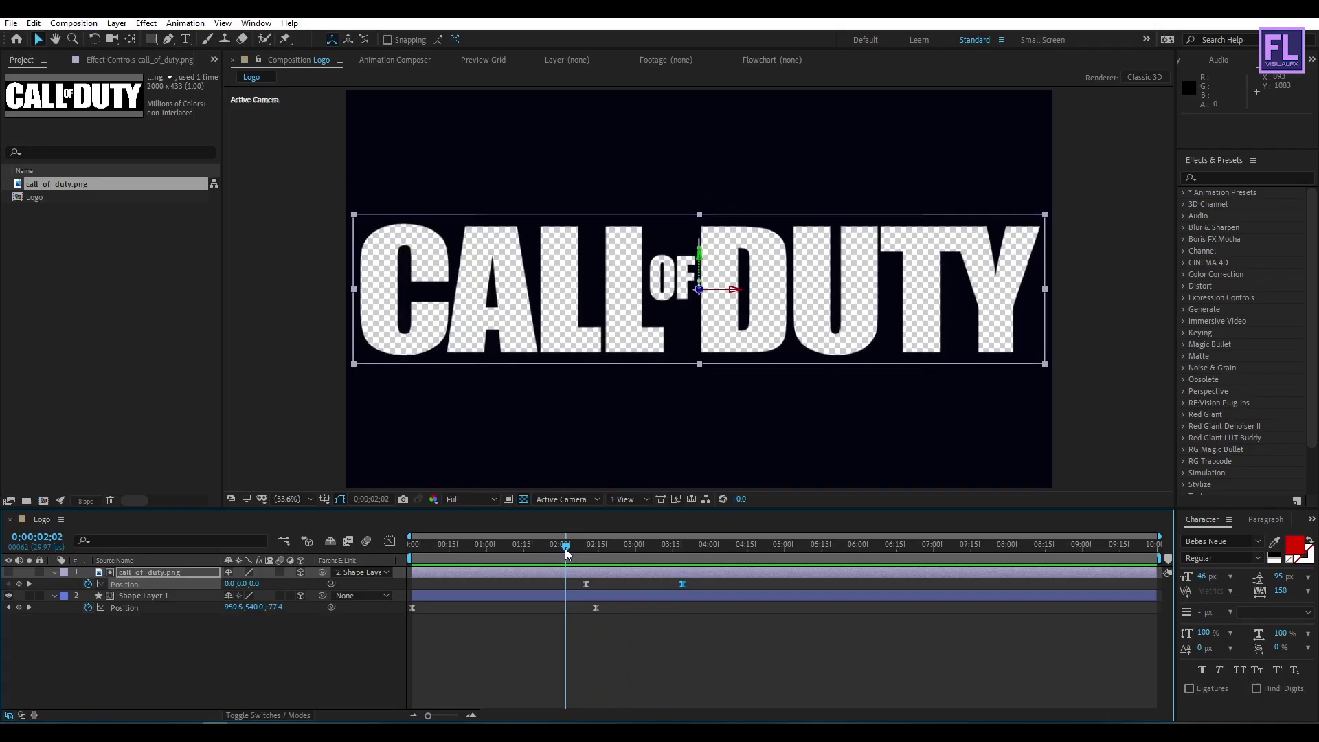
Step: Set the current time to 0;00;02;10 and collapse the properties of both layers
mouse_move(565, 548)
mouse_down()
mouse_move(653, 546)
mouse_move(584, 552)
mouse_up()
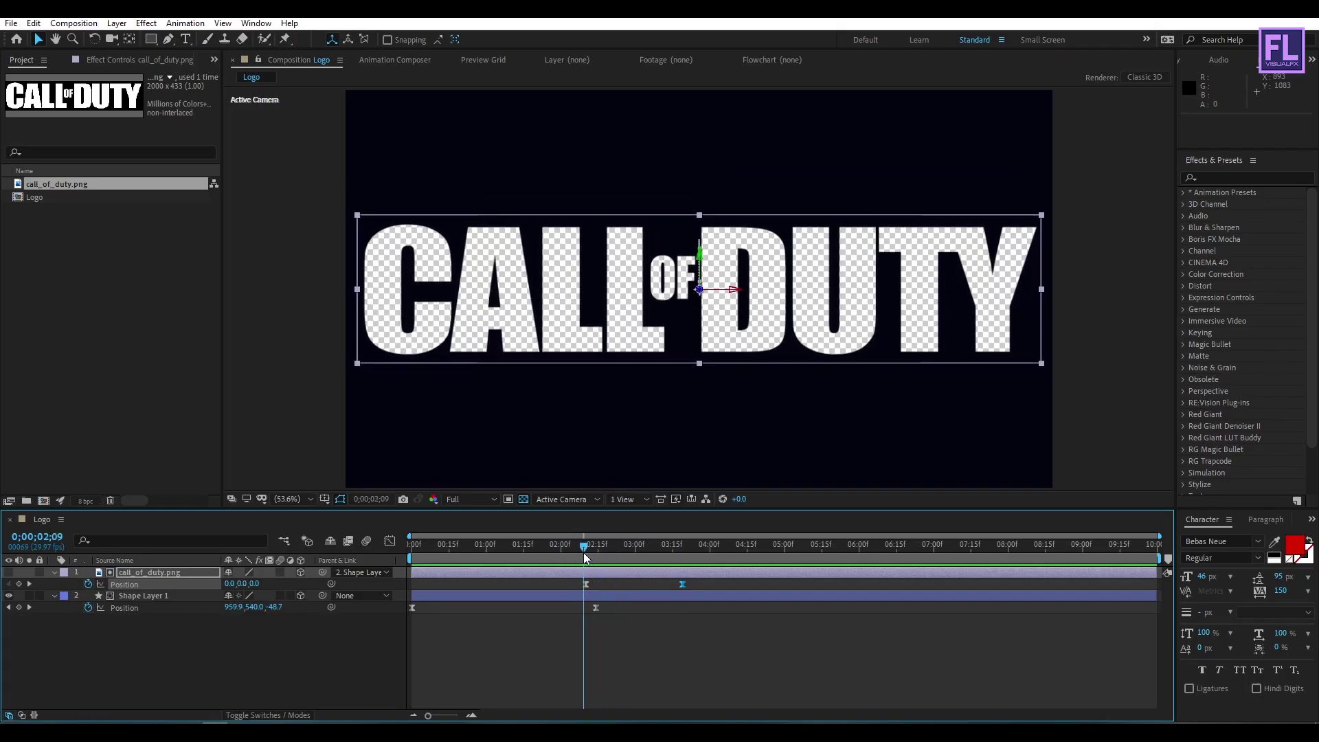
click(133, 633)
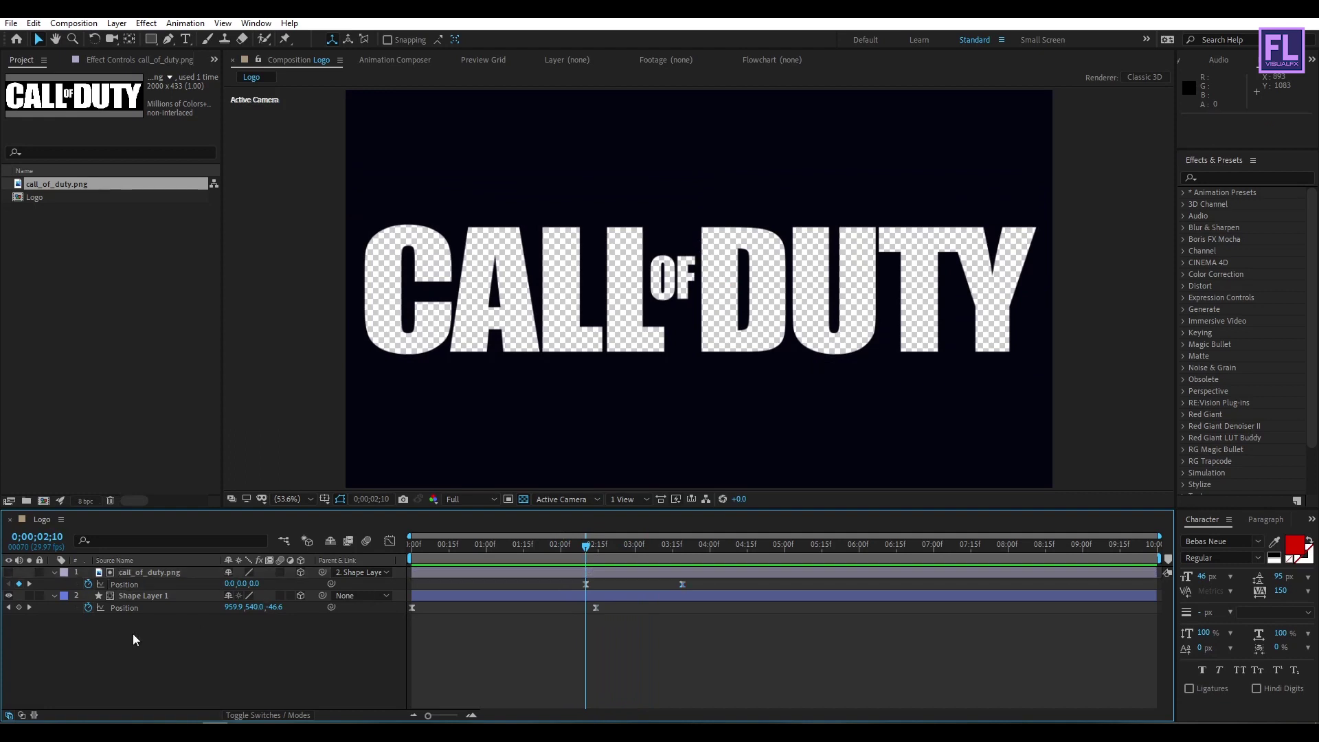
click(54, 572)
click(54, 584)
click(587, 556)
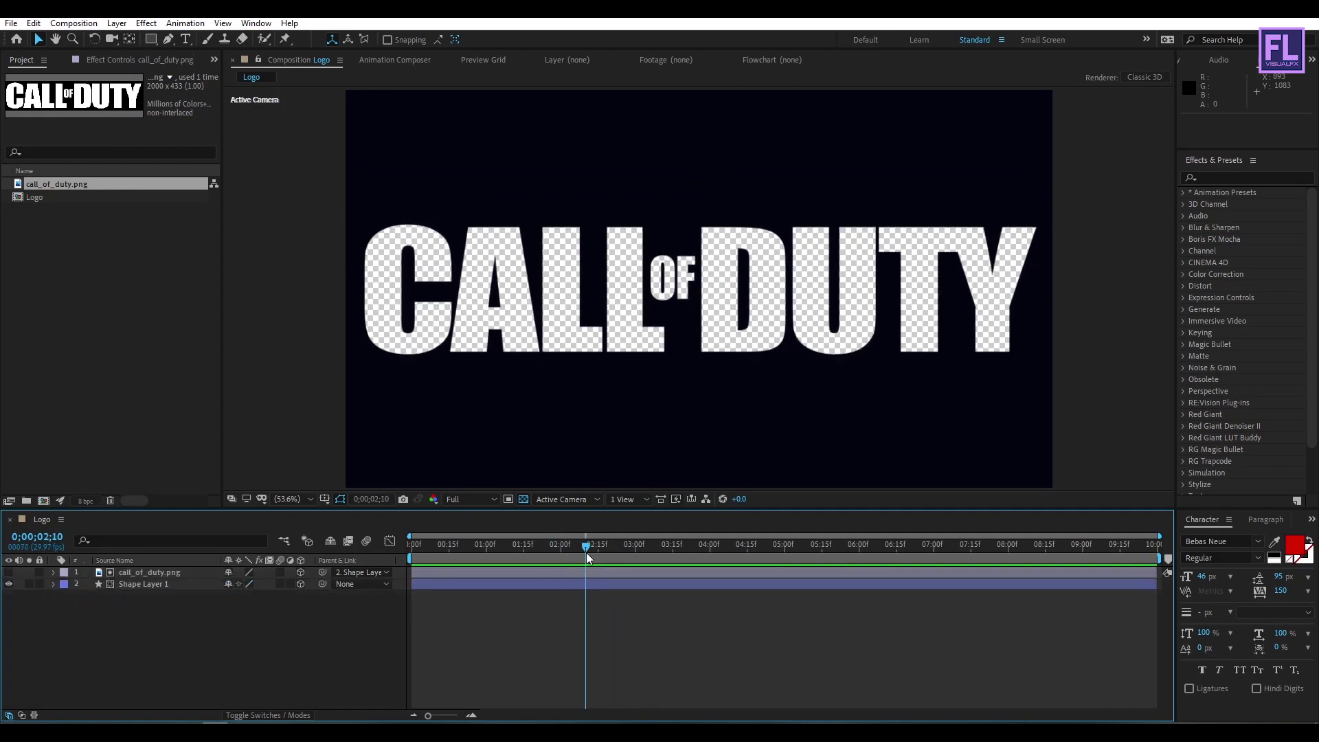
Step: Create a text layer reading VANGAURD, enlarge it, and place it centred just below the CALL OF DUTY logo
right_click(159, 638)
mouse_move(206, 490)
click(370, 505)
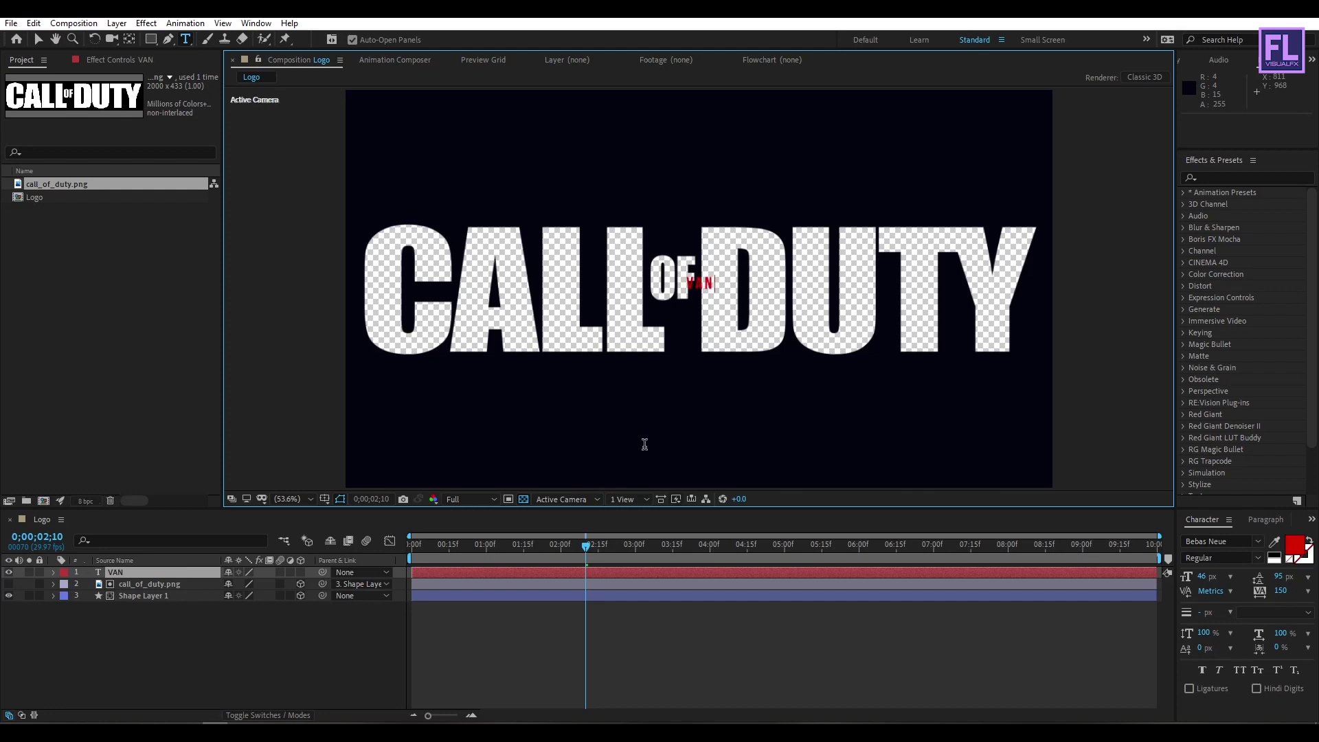
text(VANGAURD)
key(Escape)
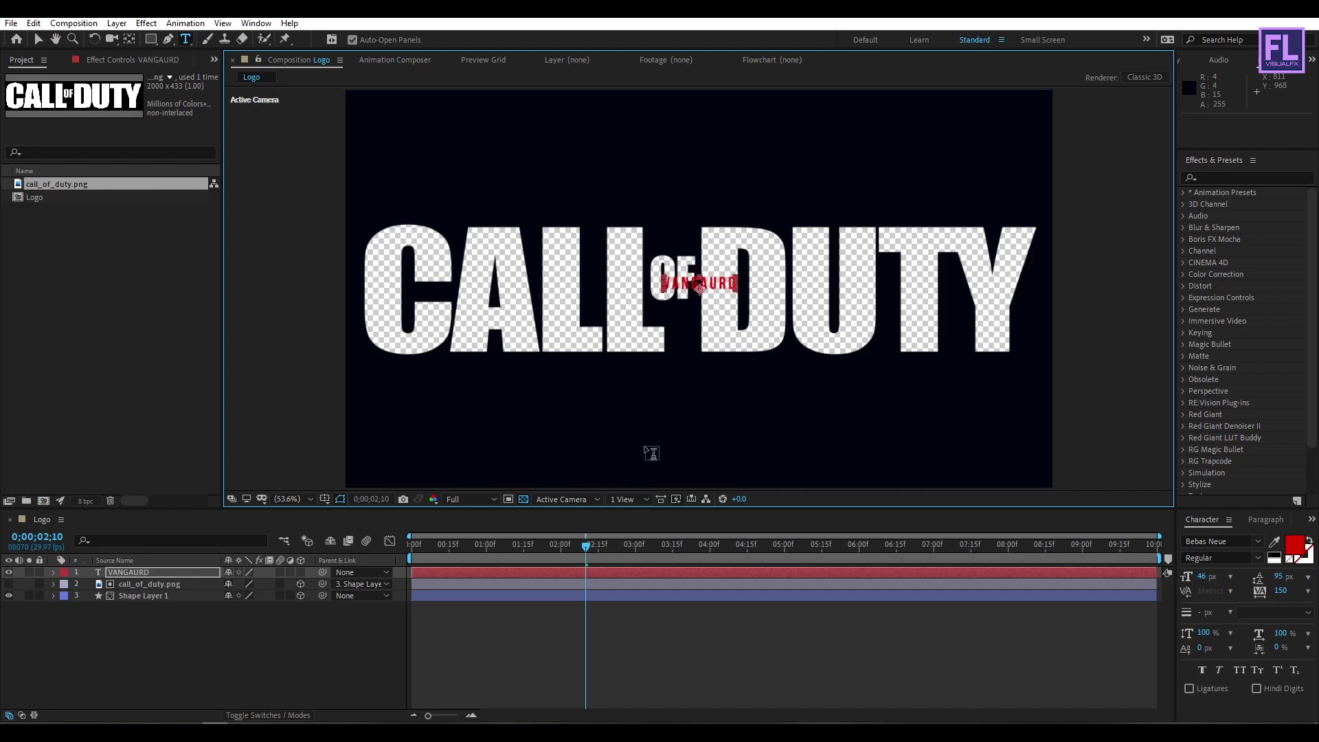
key(v)
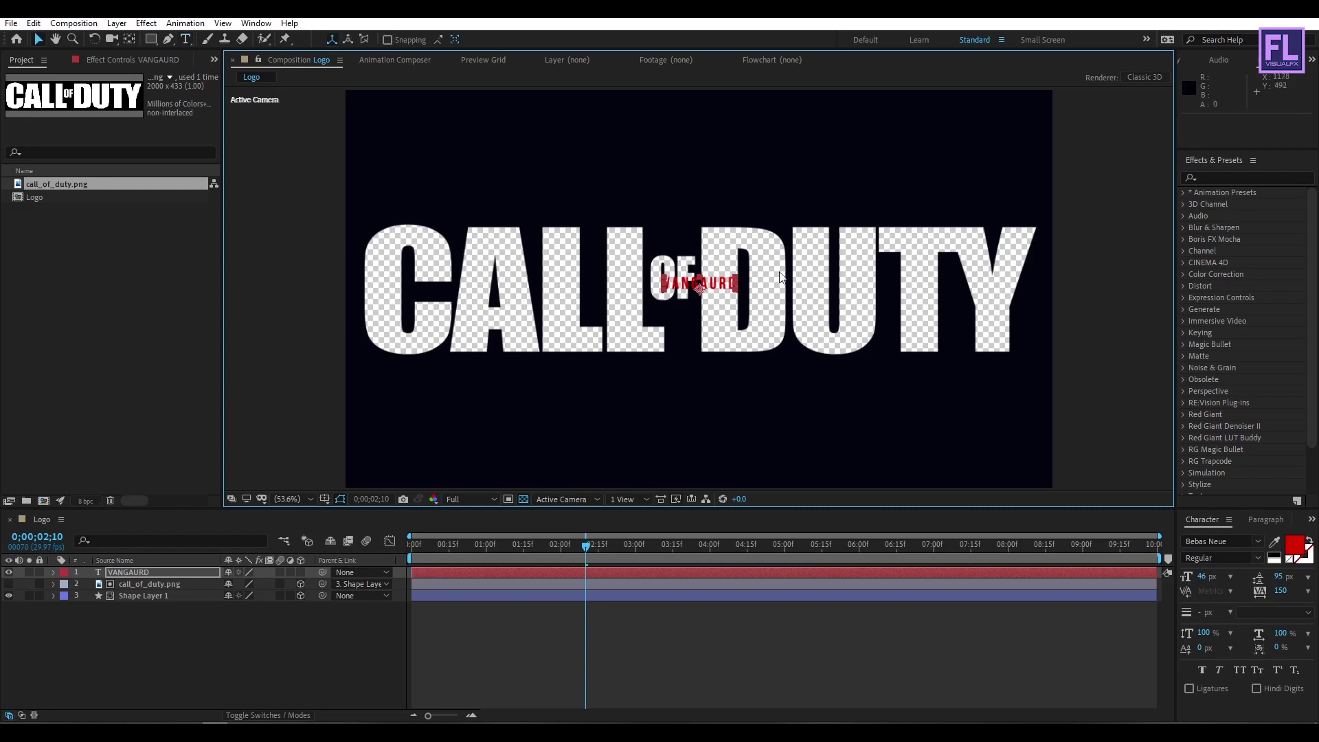
drag(739, 275, 974, 129)
drag(897, 248, 906, 407)
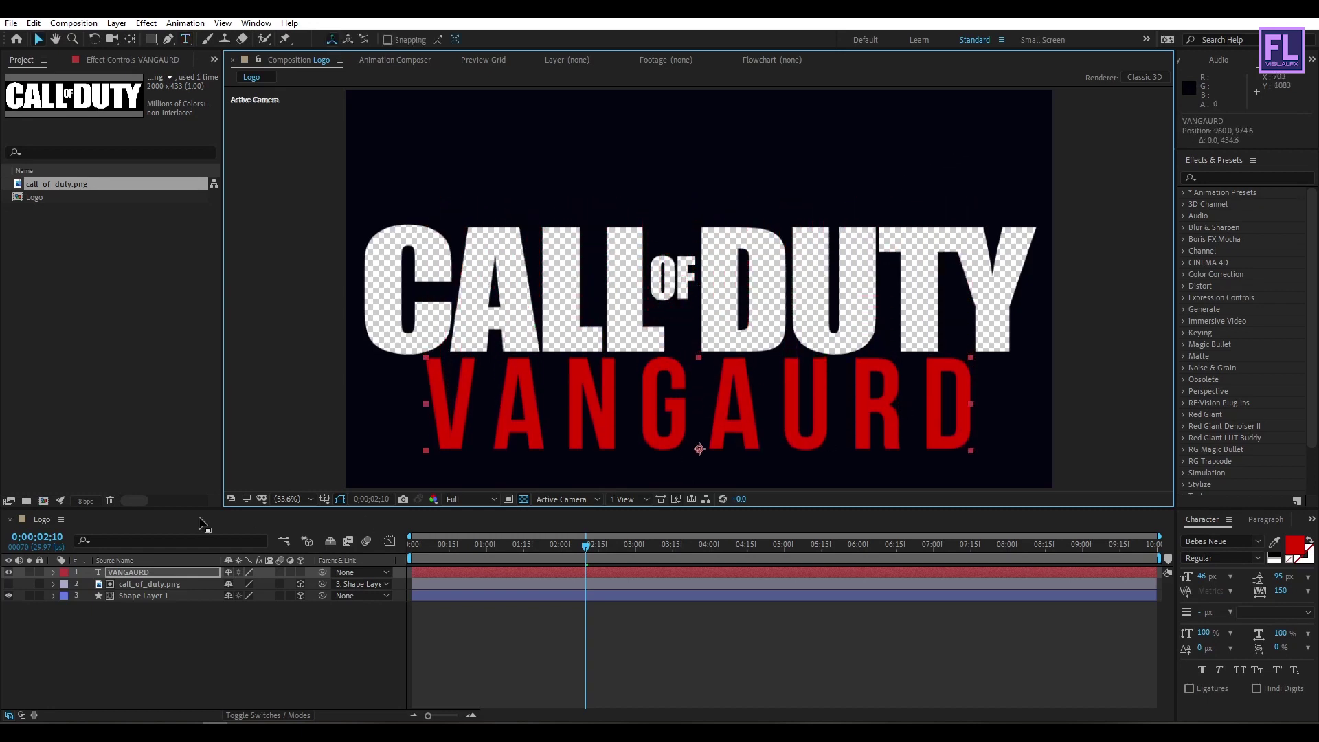
Step: Make the VANGAURD layer 3D and bring it in front of the background with a Z position of -72
click(302, 572)
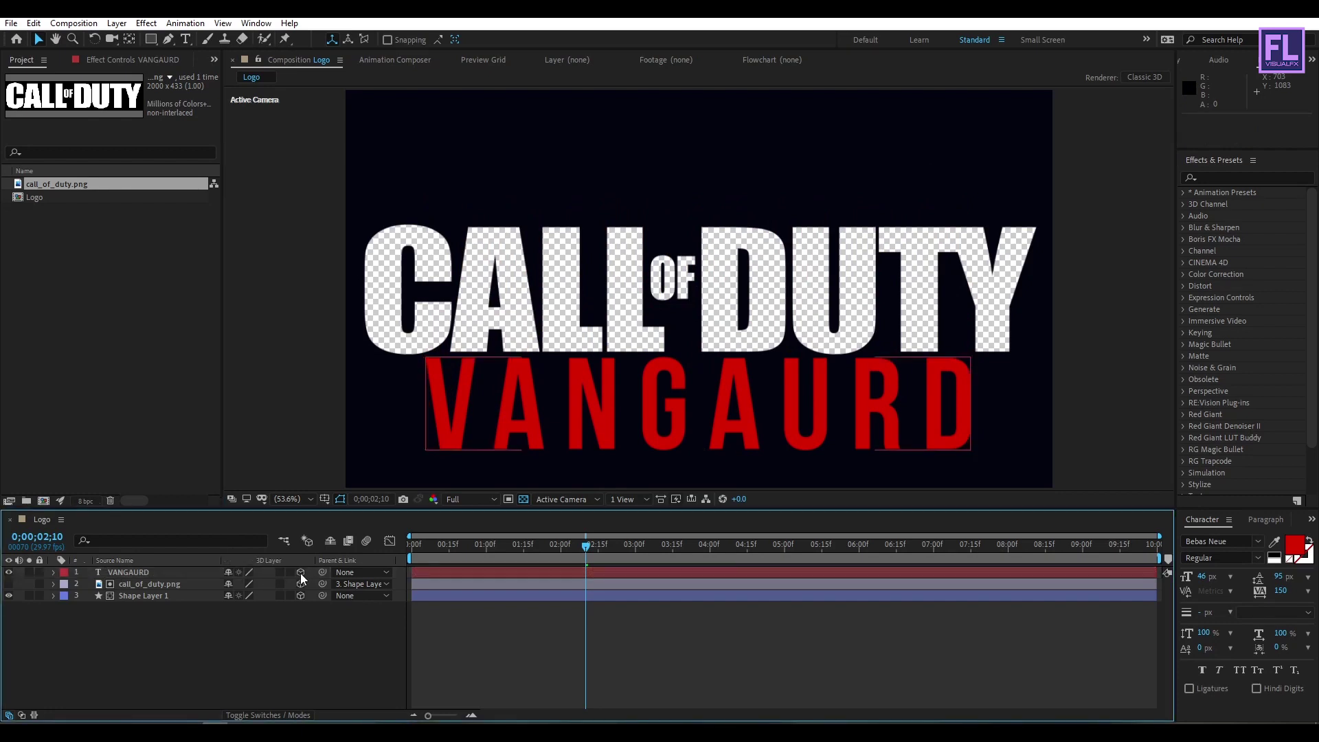
click(300, 572)
click(147, 573)
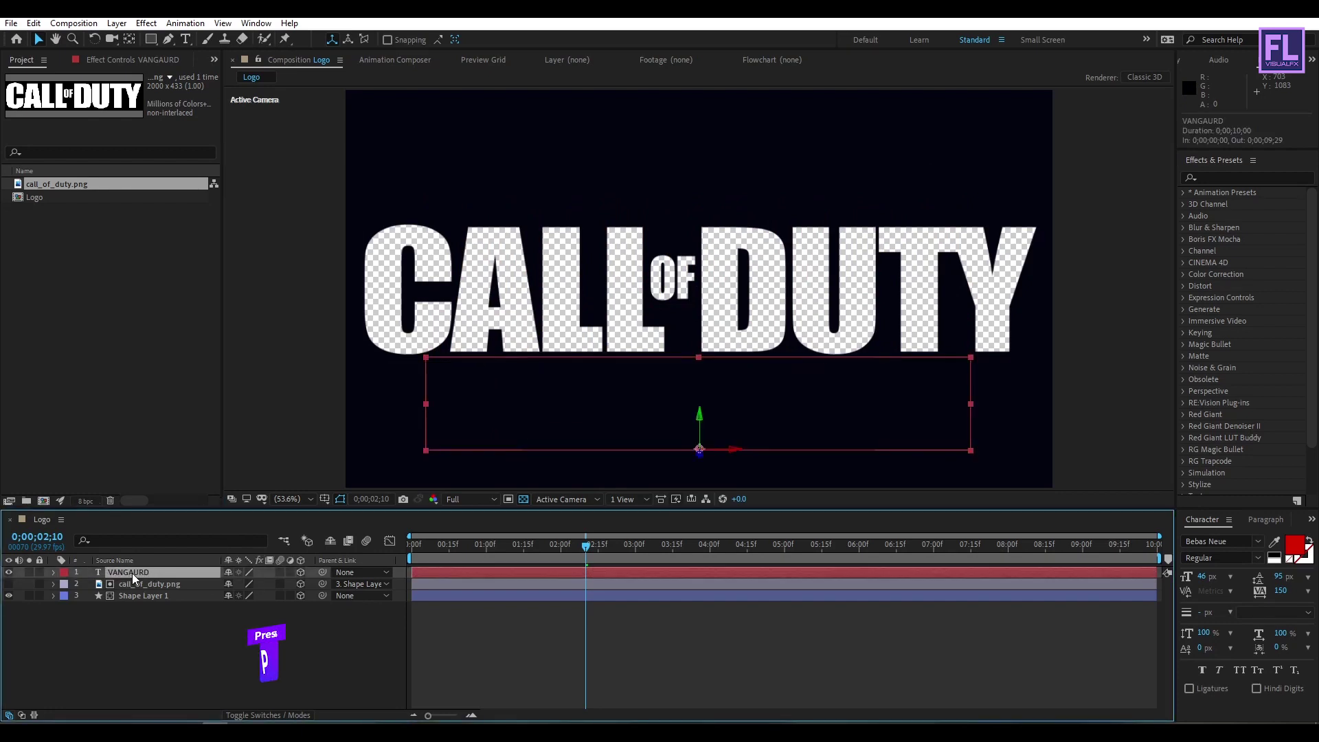
key(p)
drag(271, 583, 222, 582)
Step: Fine-tune the VANGAURD text below the logo to a Y position of about 998 and a scale of about 794%
drag(758, 404, 762, 409)
drag(978, 362, 987, 363)
drag(889, 416, 891, 425)
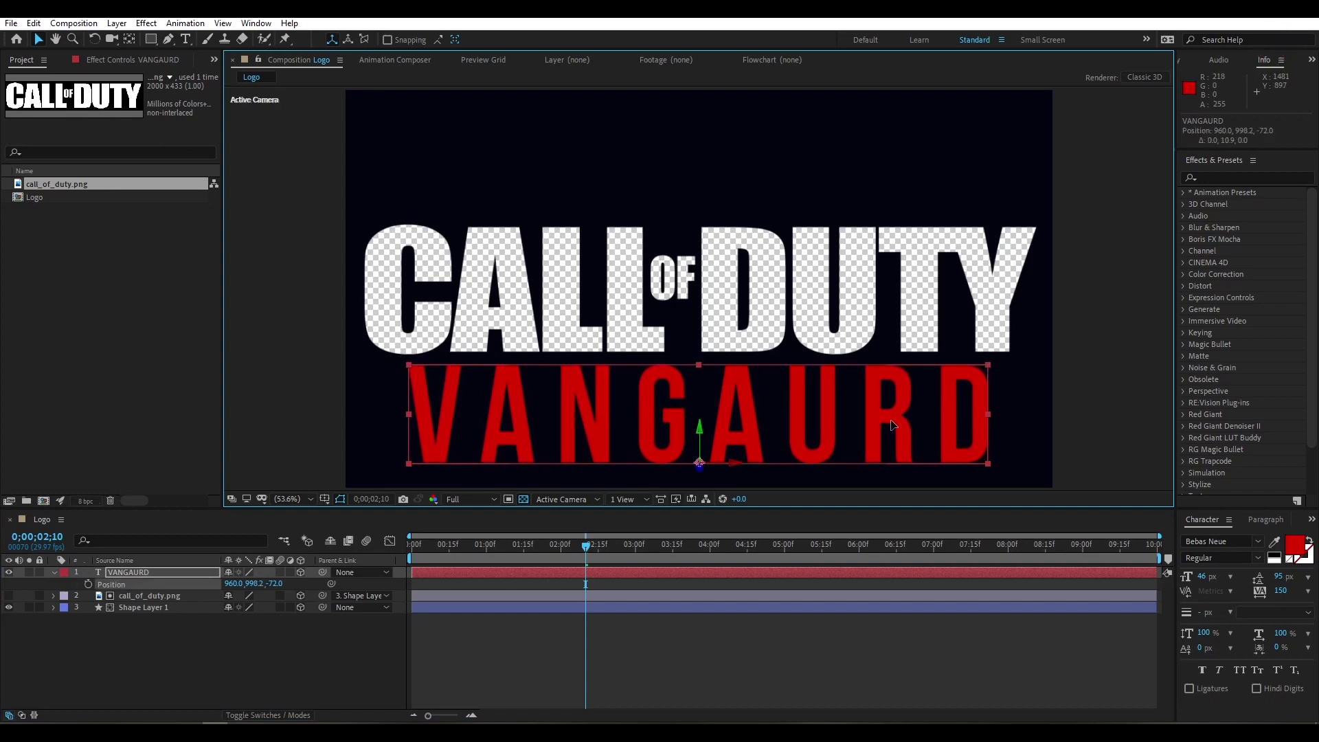
drag(986, 367, 991, 361)
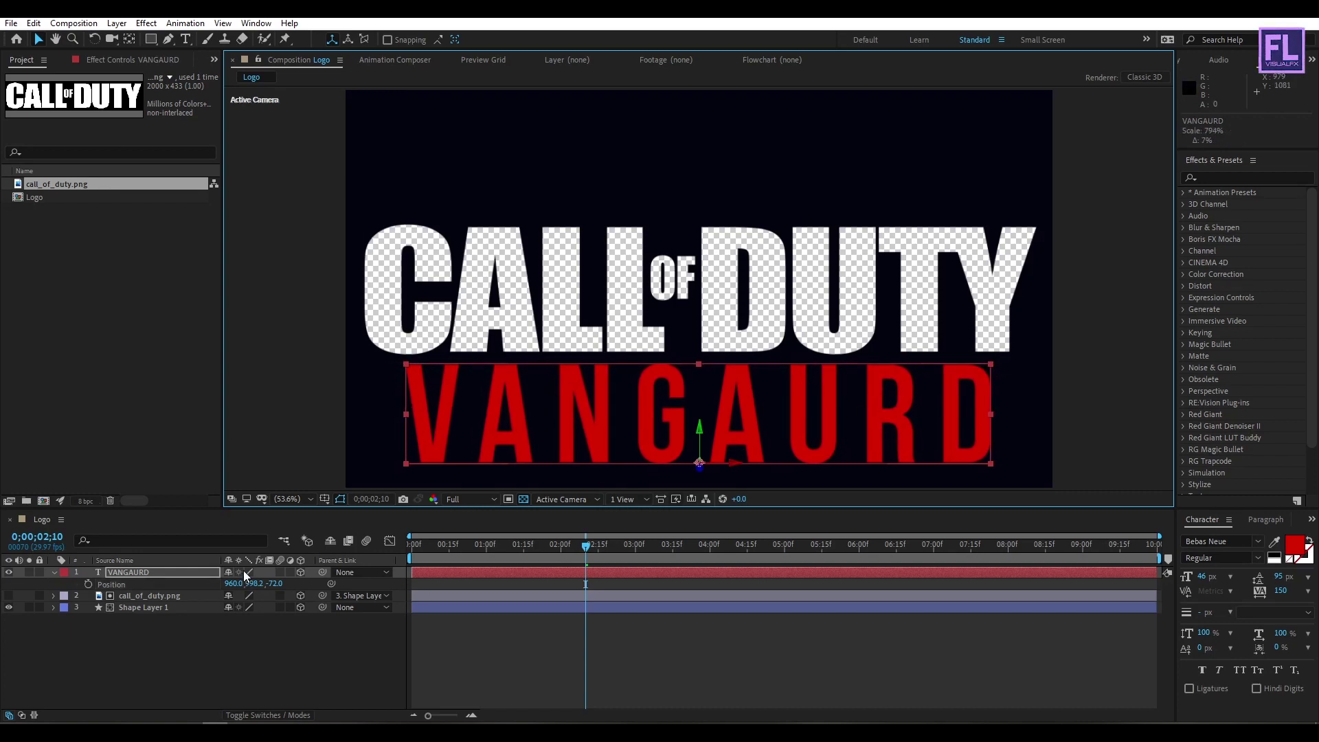
Step: Parent the VANGAURD layer to call_of_duty.png and check the combined movement up to 0;00;04;14
click(158, 575)
click(55, 572)
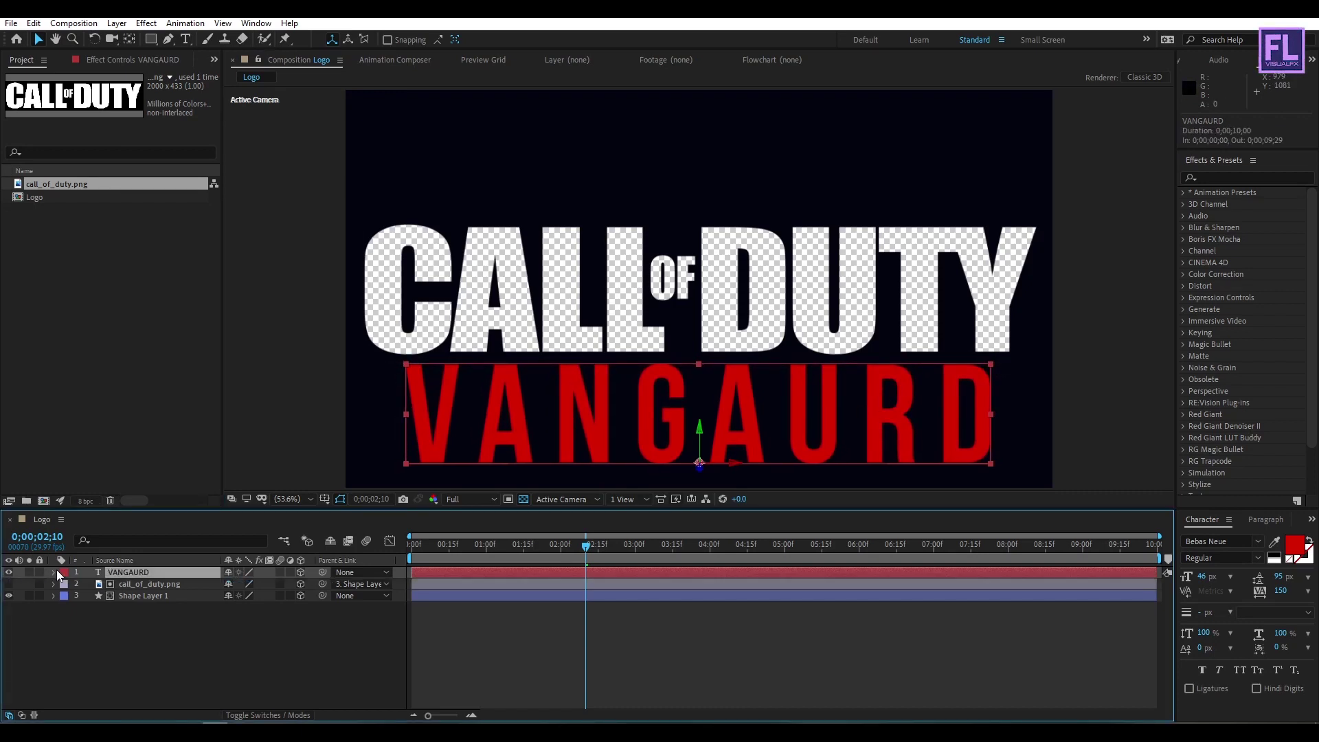
drag(322, 571, 172, 586)
drag(618, 541, 745, 546)
click(187, 642)
Step: Draw a tall, narrow rectangular mask on the VANGAURD layer at the centre of the word
click(141, 572)
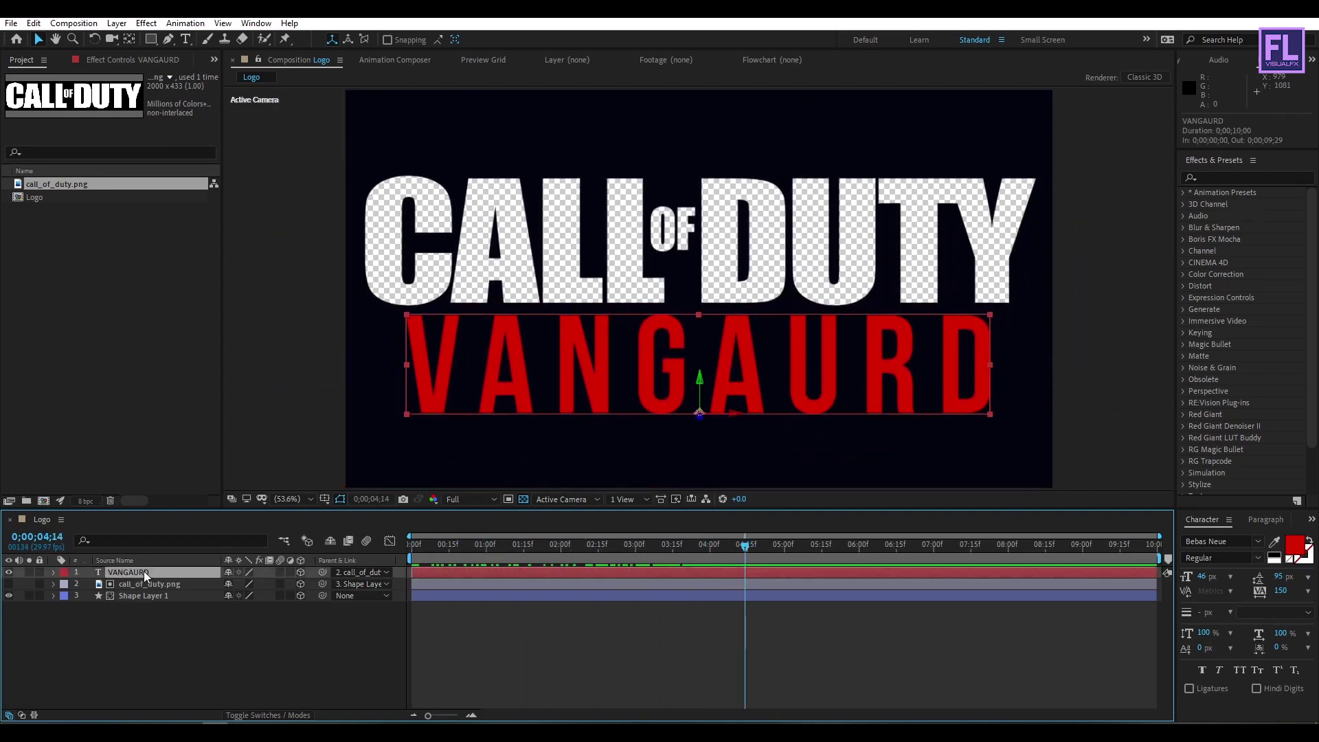
click(150, 39)
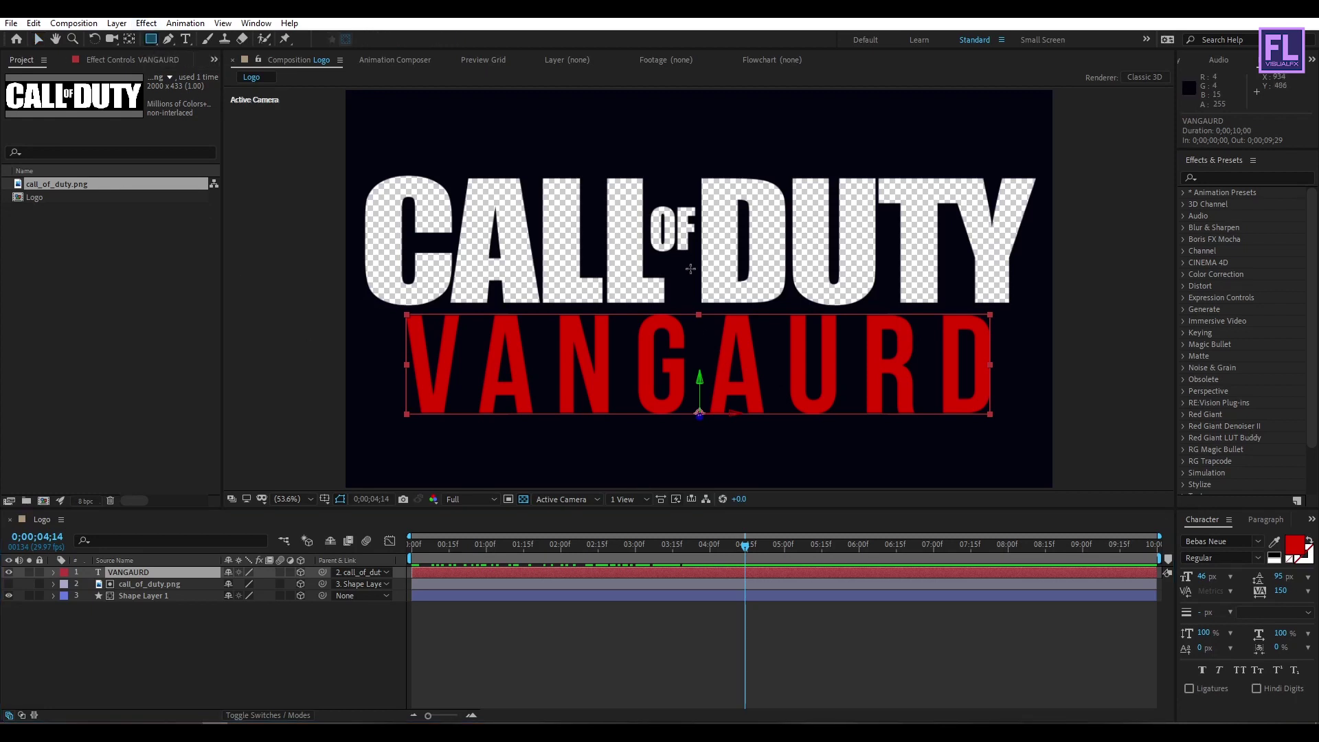
drag(691, 264, 705, 464)
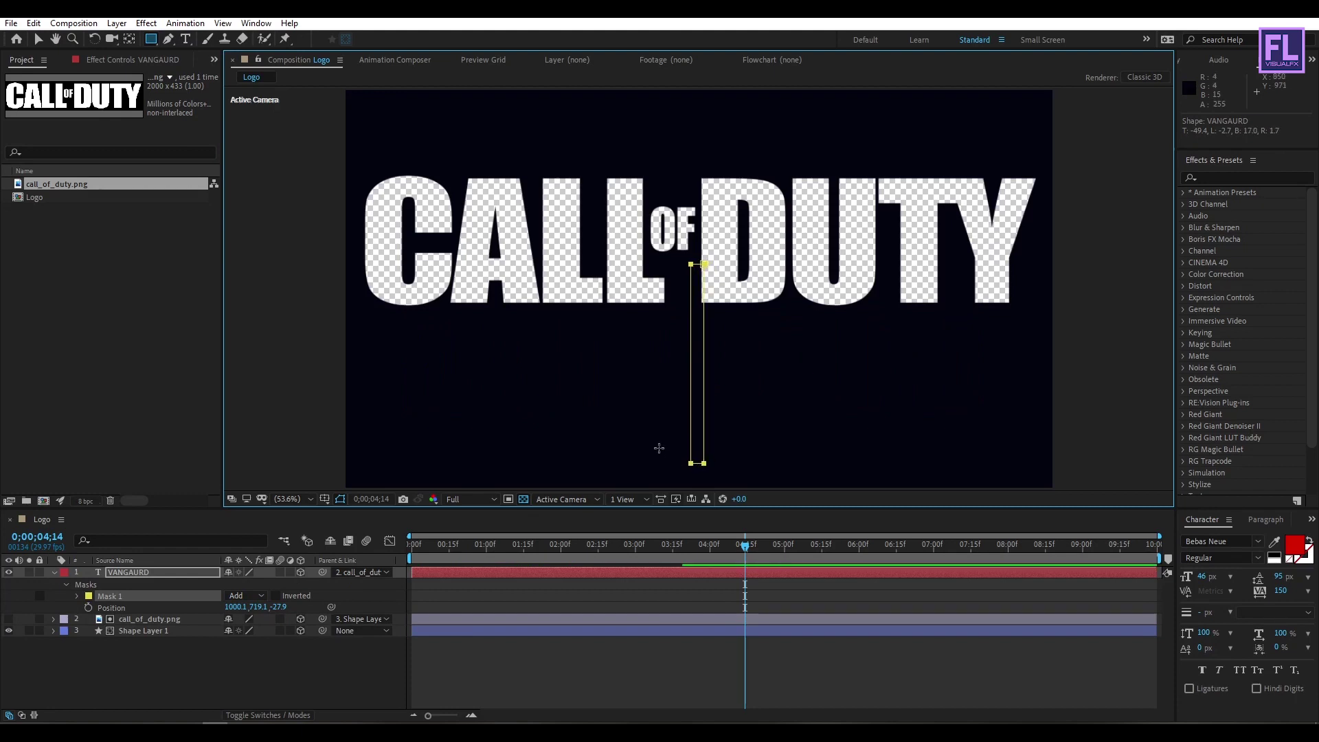
Step: Add a Mask Path keyframe for Mask 1 at 0;00;02;01
drag(745, 545, 563, 537)
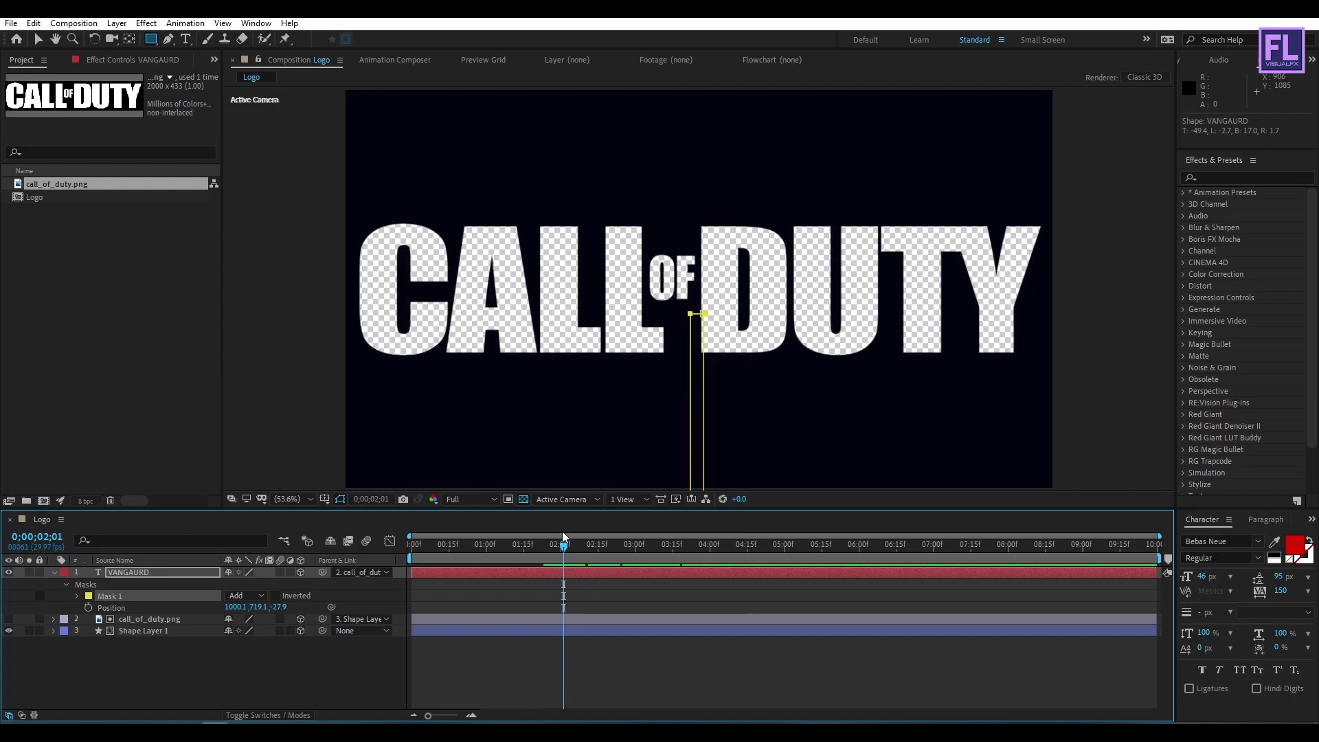
click(77, 596)
click(100, 608)
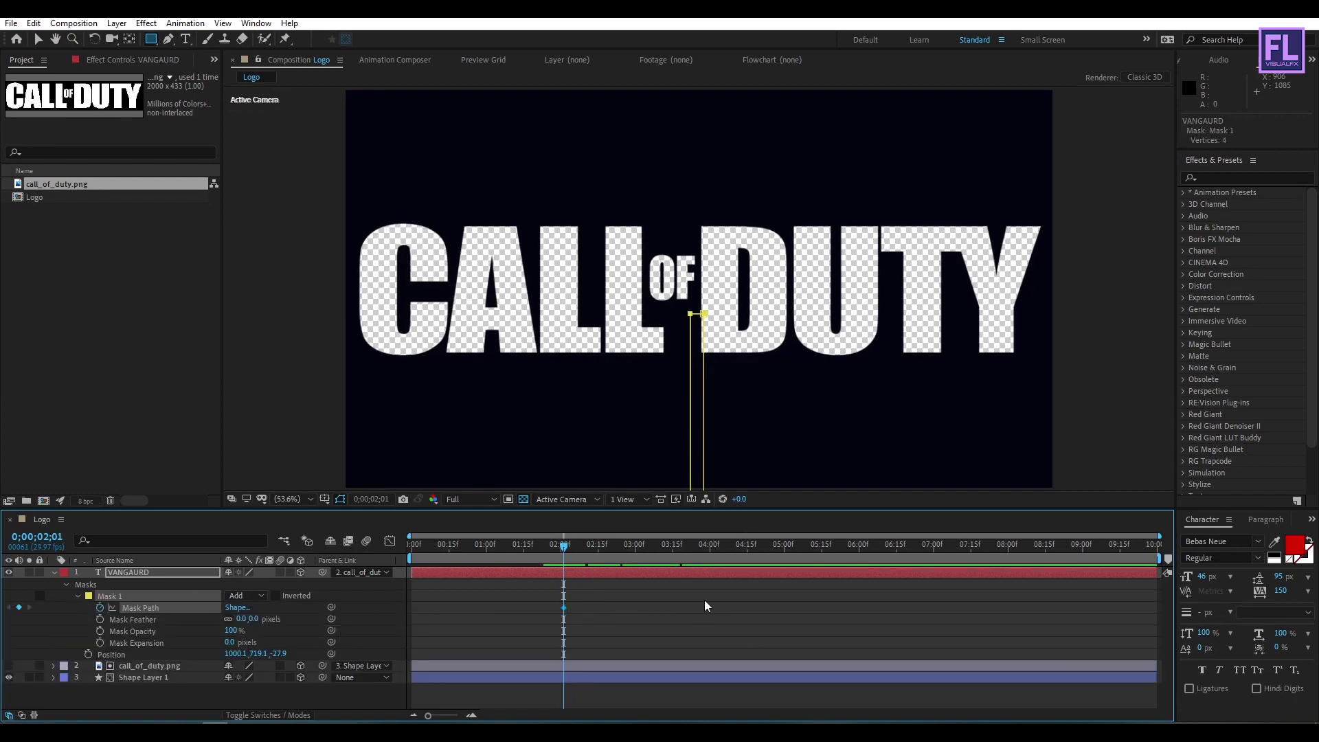
Step: At 0;00;03;18, widen Mask 1 both ways to uncover the whole VANGAURD word, and Easy Ease both Mask Path keyframes
drag(562, 550, 679, 552)
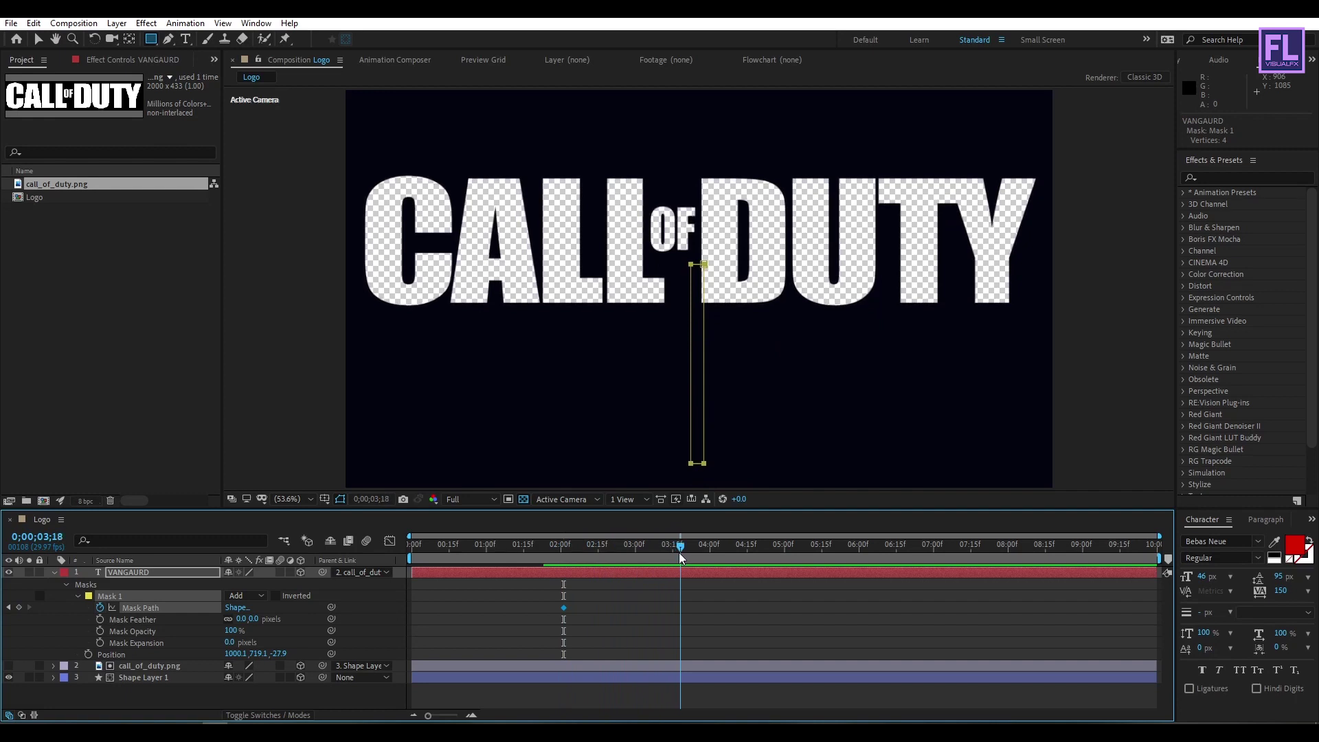
key(v)
double_click(702, 364)
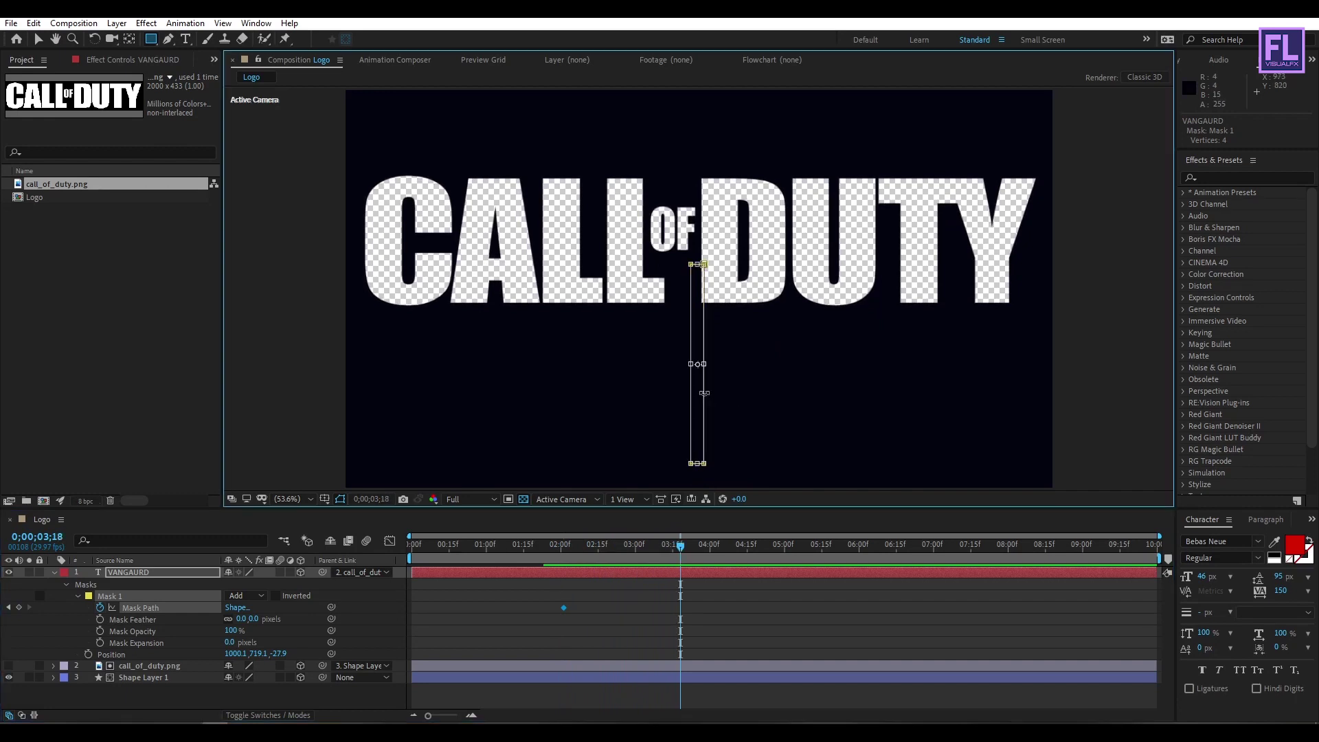
drag(709, 364, 1030, 365)
drag(691, 366, 352, 398)
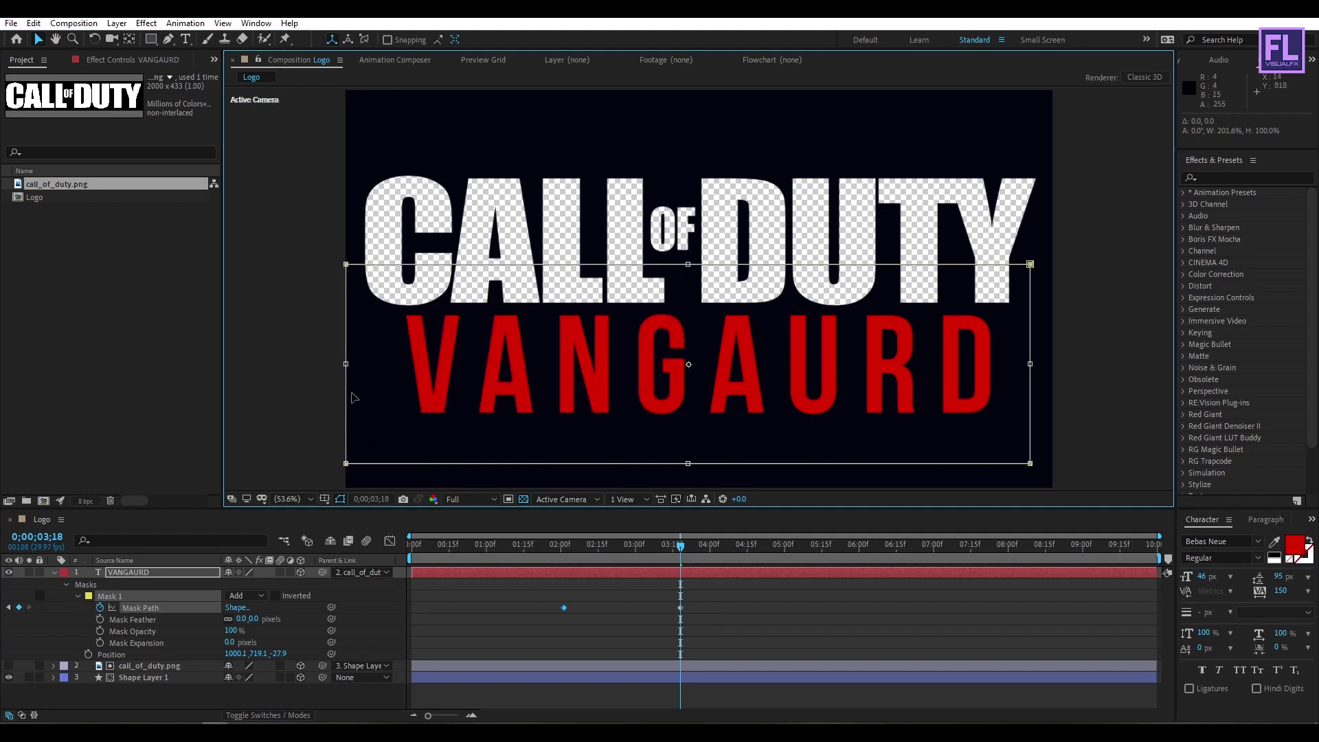
drag(696, 600, 533, 621)
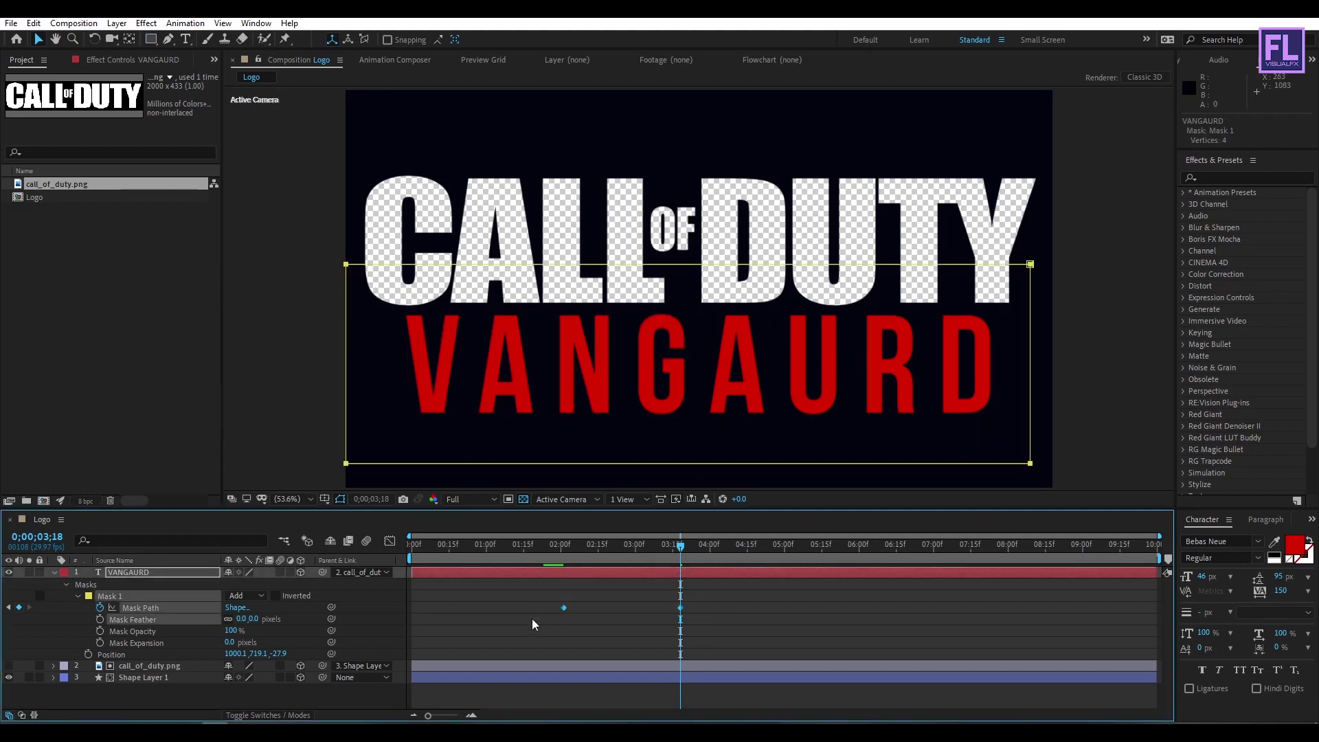
key(F9)
Step: Set Mask 1's feather to 49 pixels and check the text reveal from 0;00;02;01 to 0;00;03;18
drag(626, 553, 564, 577)
drag(240, 619, 296, 611)
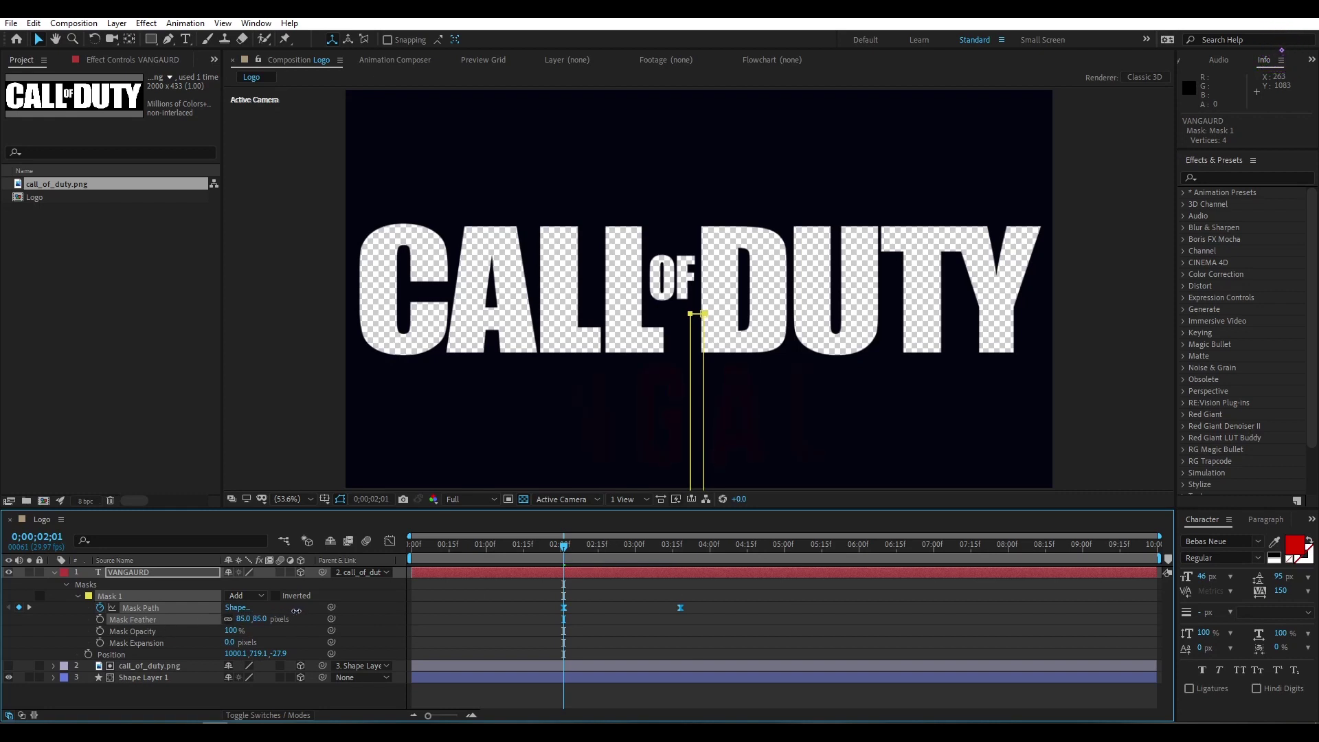
mouse_move(564, 541)
mouse_down()
mouse_move(703, 543)
mouse_move(568, 562)
mouse_up()
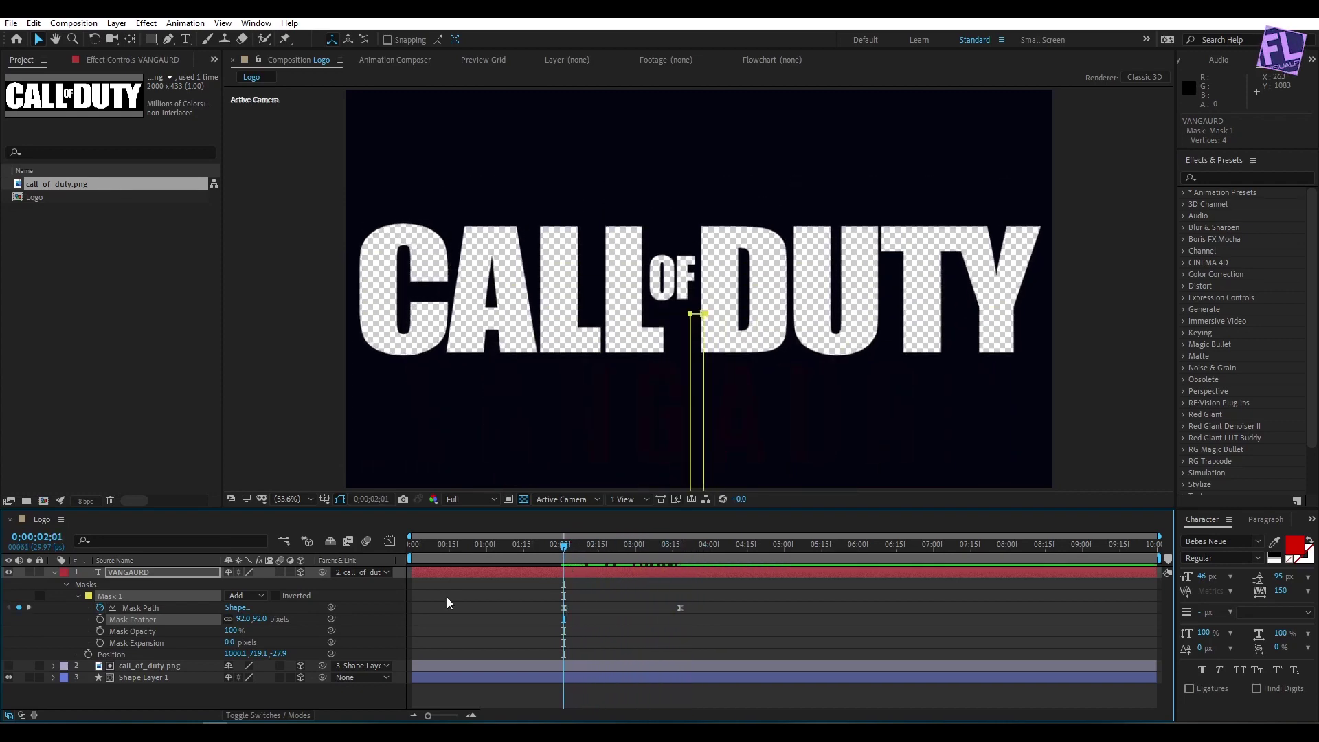
drag(242, 620, 218, 625)
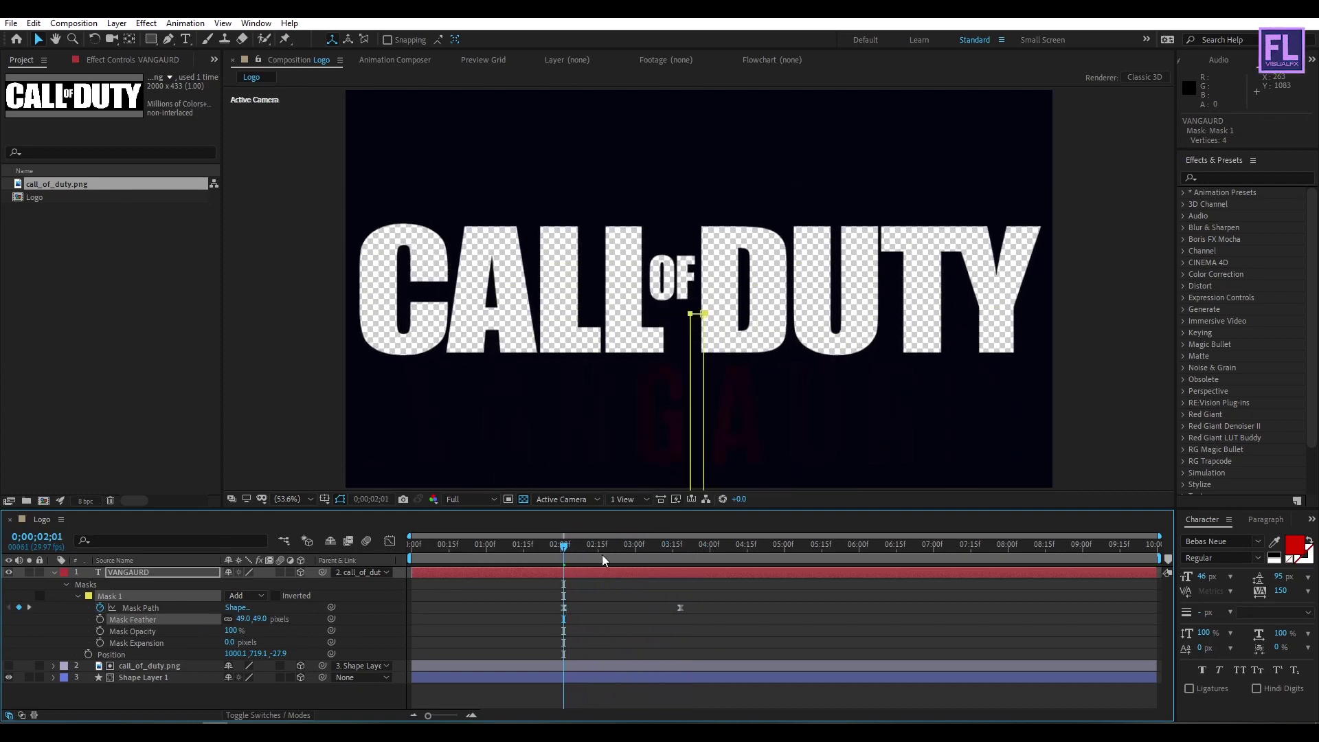
drag(567, 545, 686, 522)
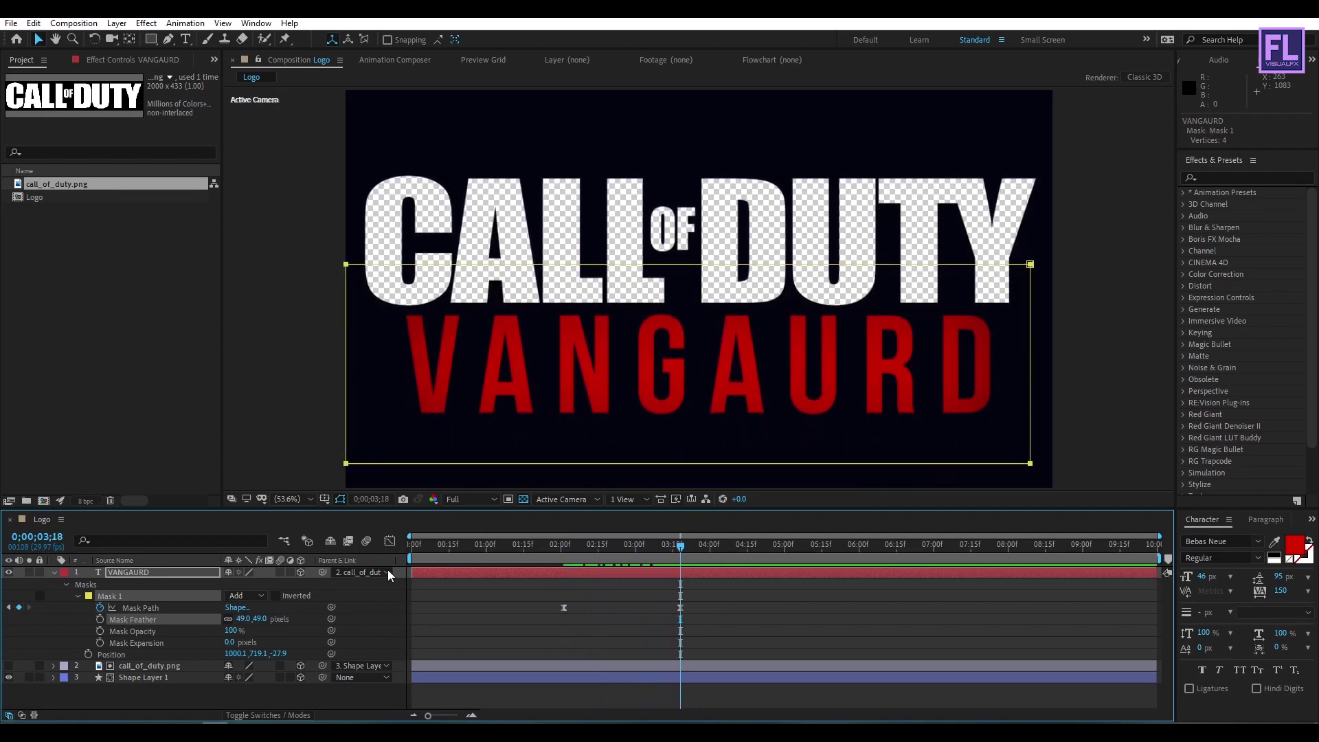
Step: Collapse the VANGAURD layer's properties and play back the masked subtitle reveal
click(54, 572)
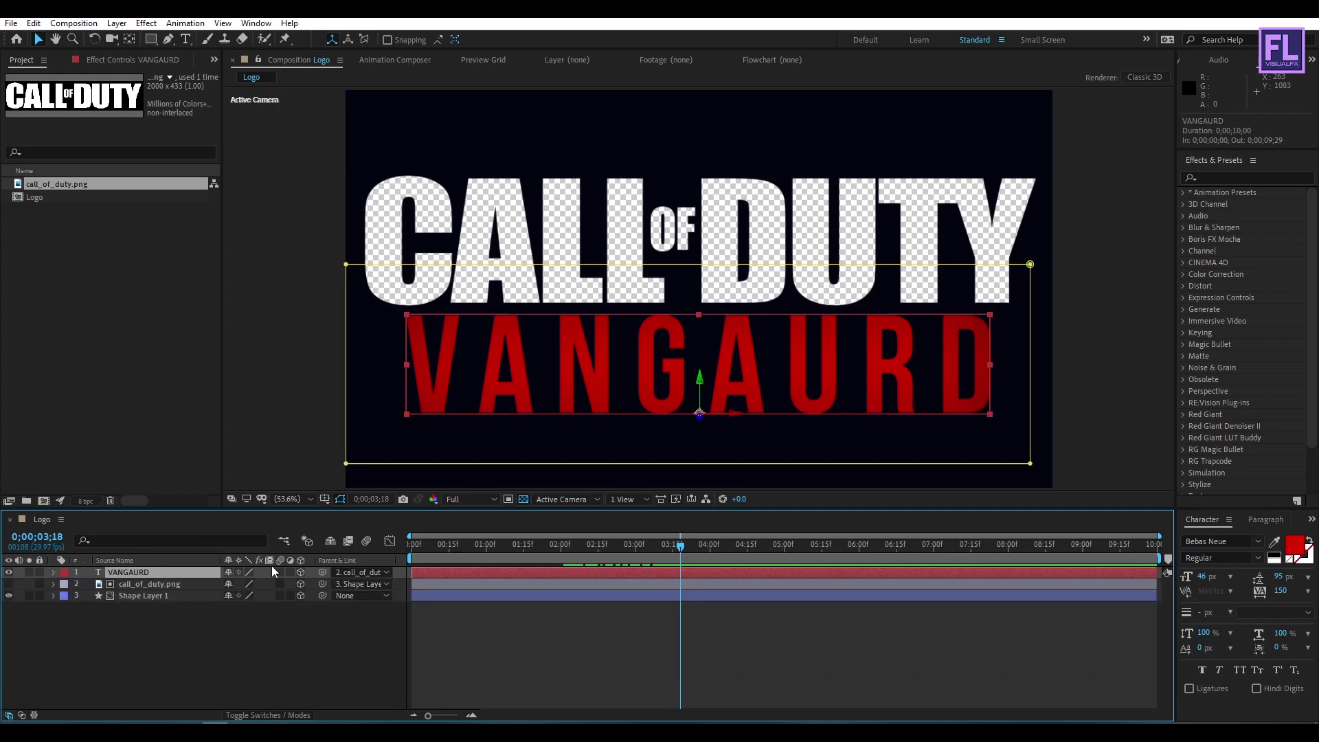
key(space)
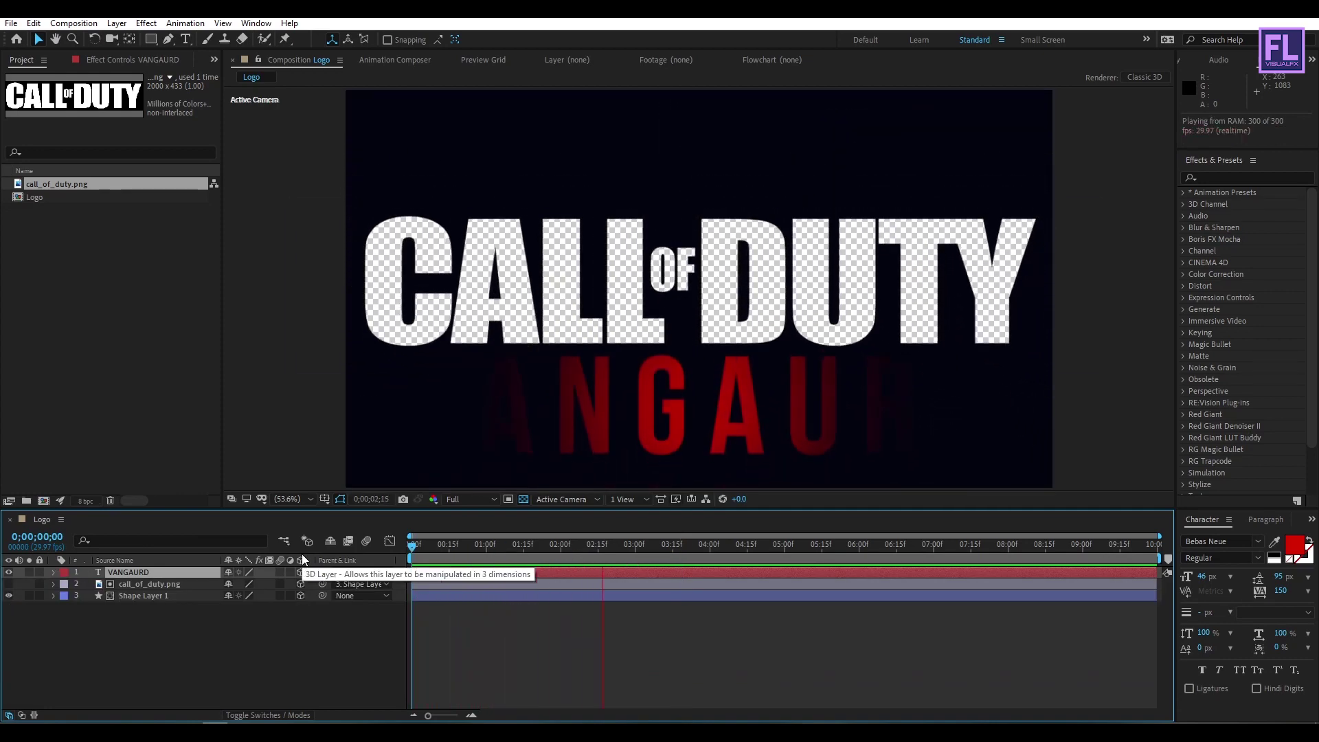
drag(665, 553, 538, 547)
key(space)
Step: Shift both Mask Path keyframes on the VANGAURD layer later so the first falls at about 0;00;02;12, and preview the reveal
click(612, 571)
key(m)
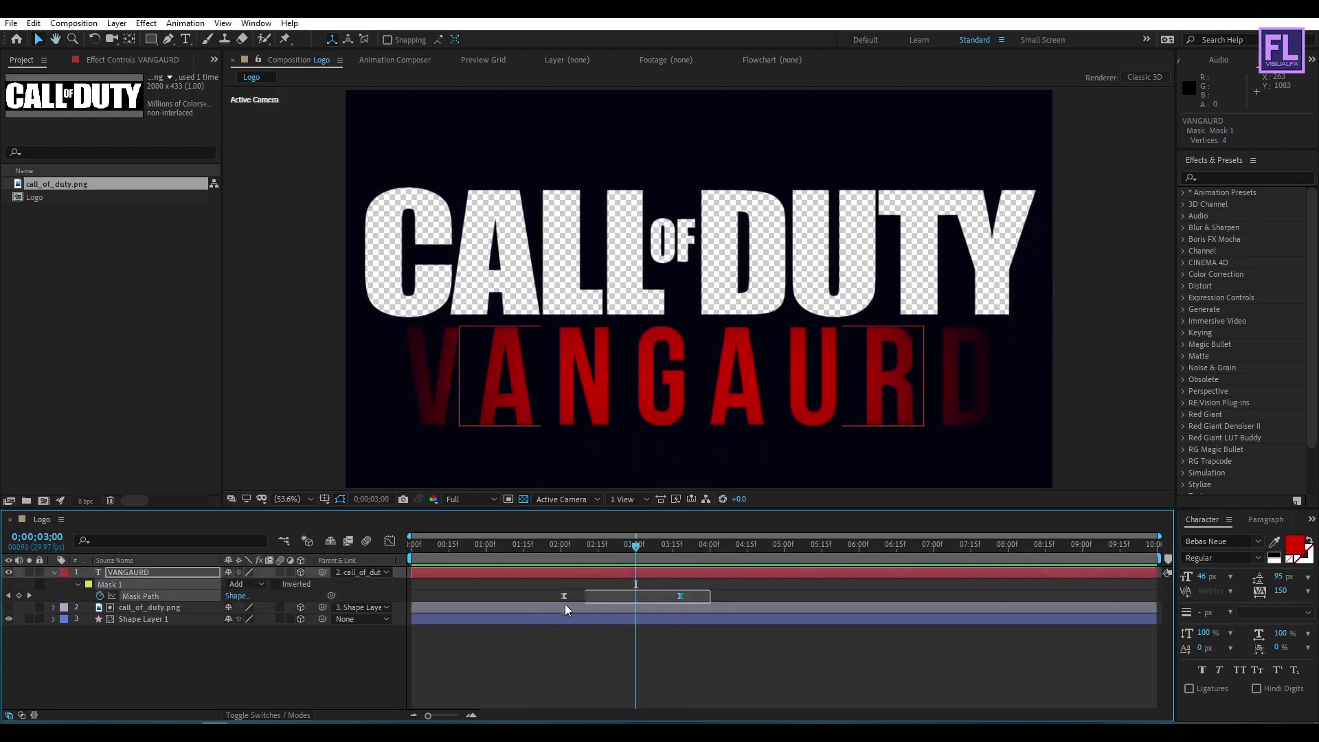
drag(564, 596, 591, 593)
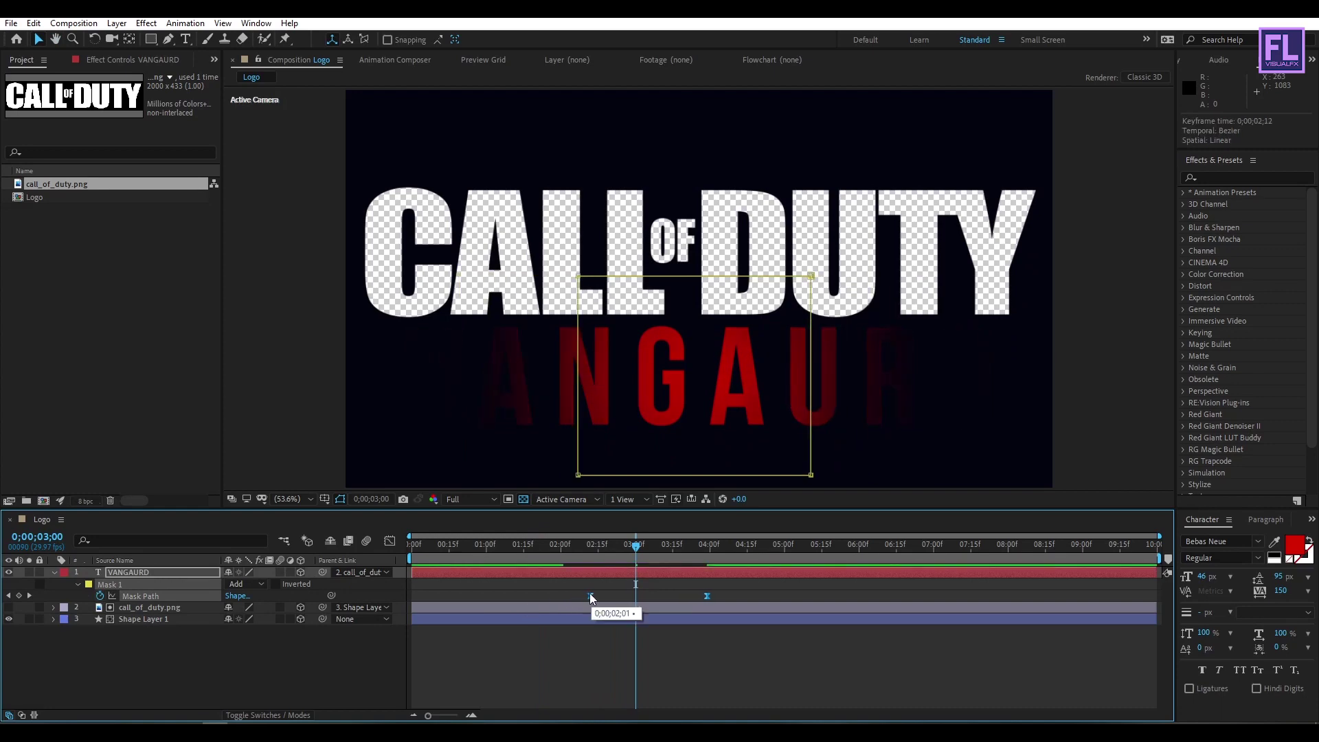
drag(636, 548, 531, 547)
key(space)
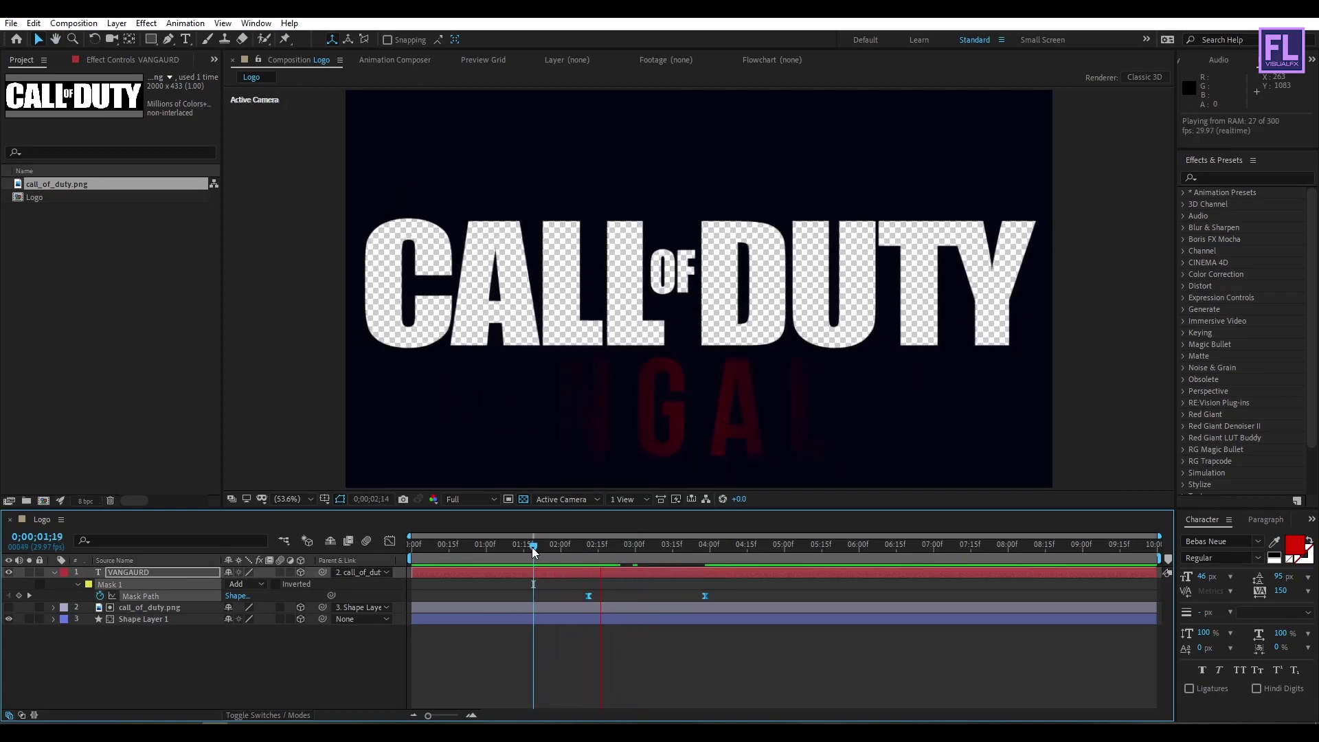
click(53, 573)
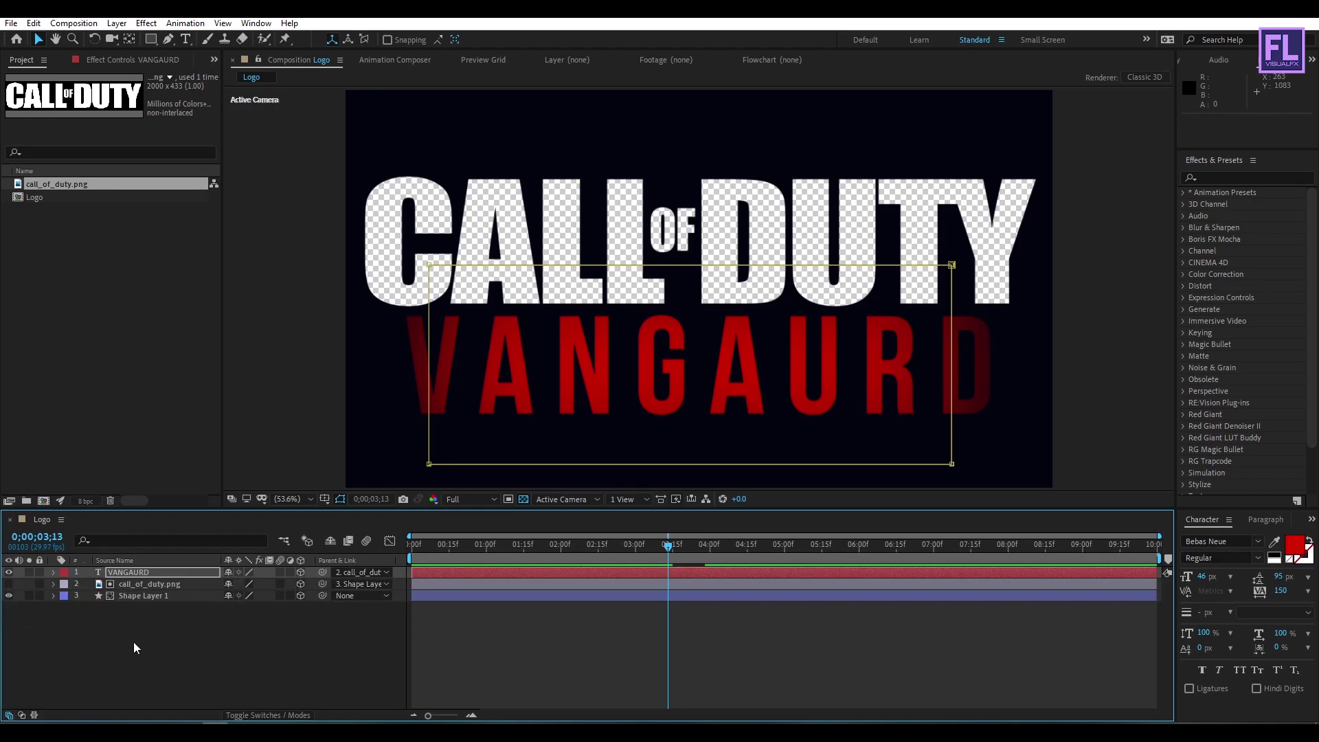
Step: Create a null object in the Logo composition and parent Shape Layer 1 to it
right_click(133, 641)
mouse_move(167, 495)
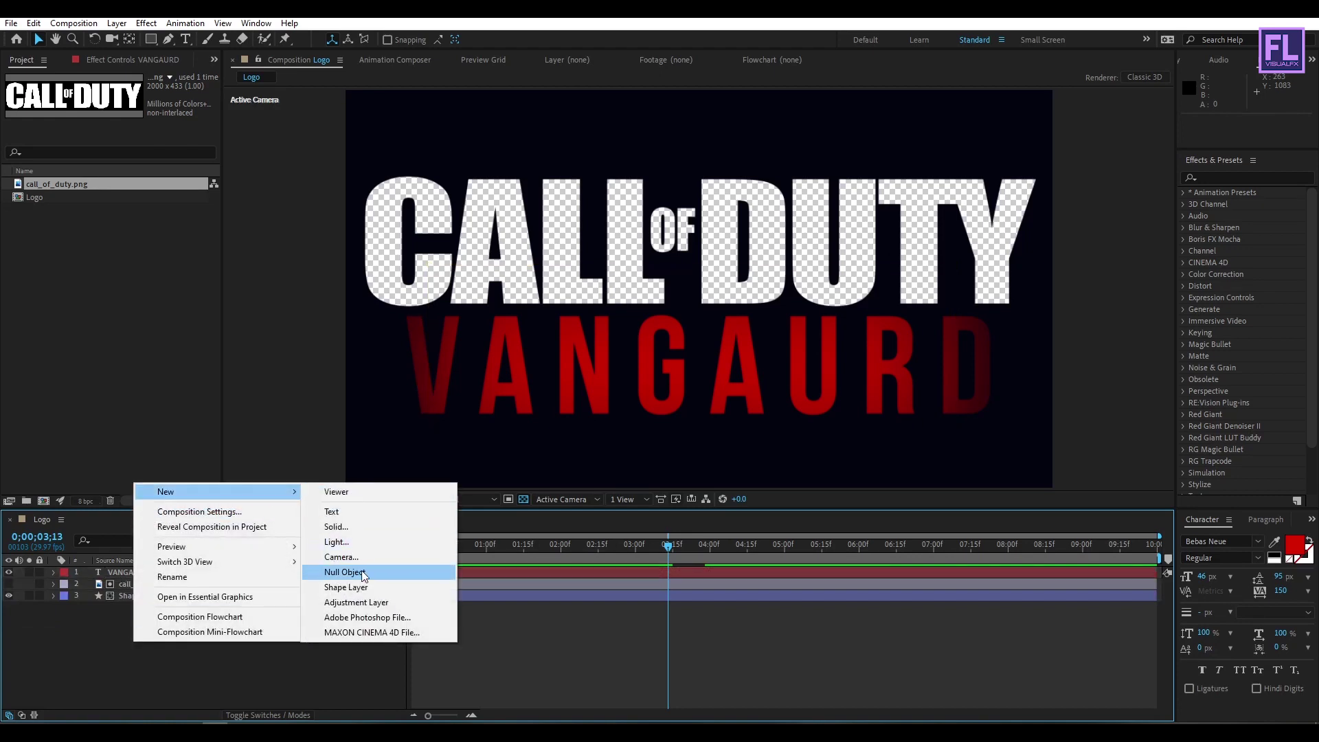
click(345, 572)
click(130, 628)
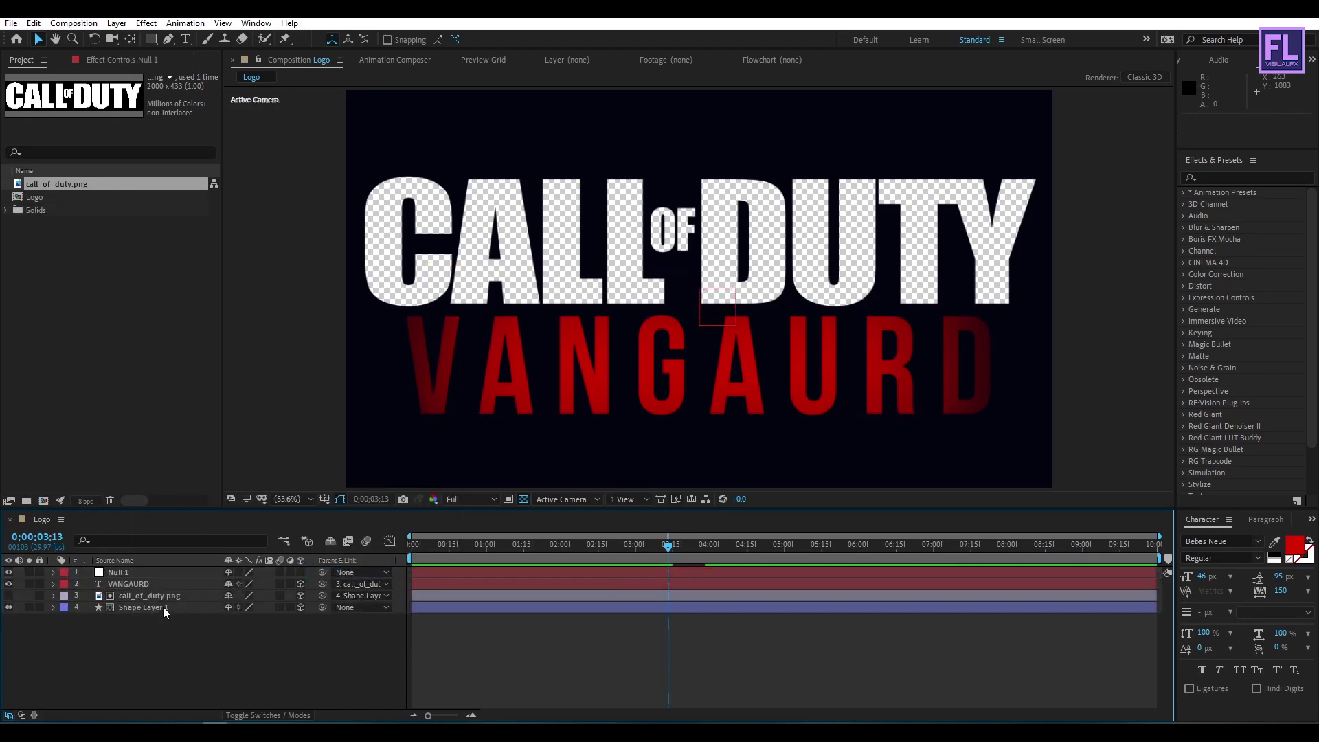
click(158, 608)
drag(324, 607, 130, 573)
Step: Animate Null 1's scale from 100% at 0;00;00;00 to slightly smaller at the composition's end, and Easy Ease the first keyframe
drag(537, 547, 378, 553)
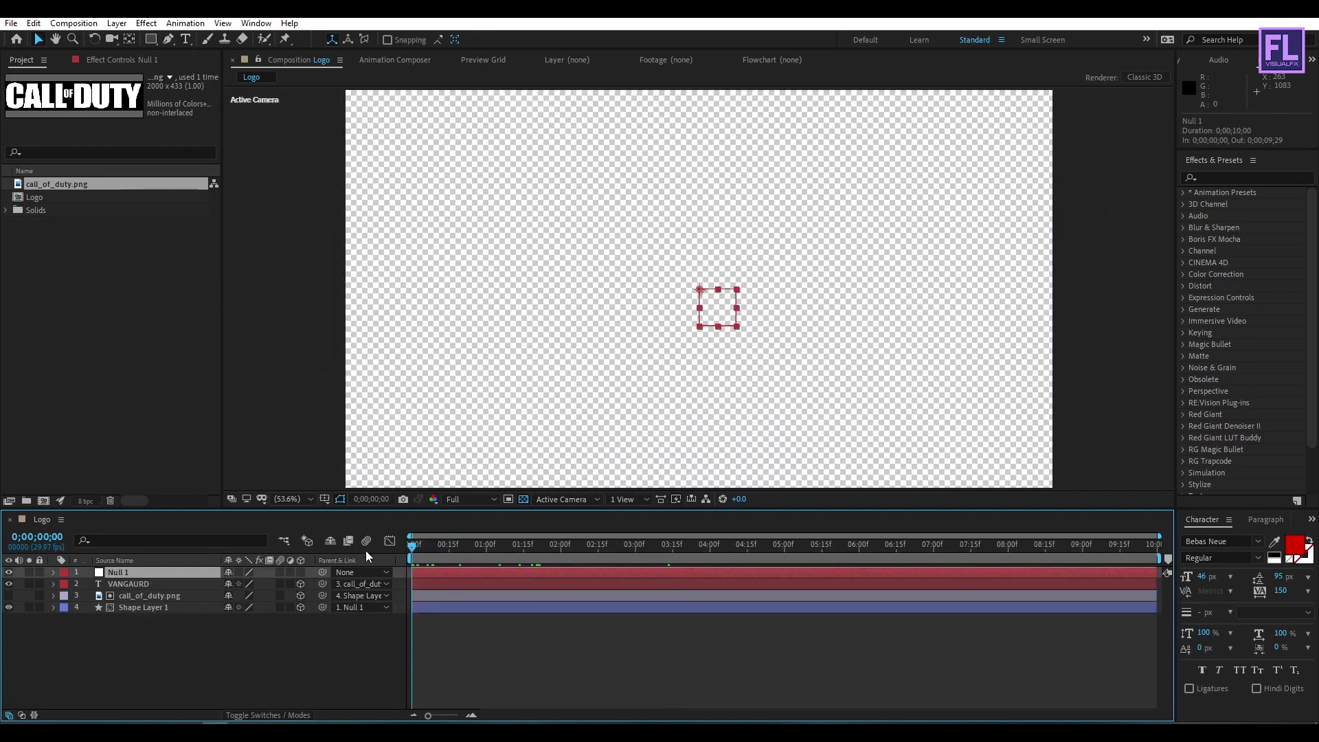
key(s)
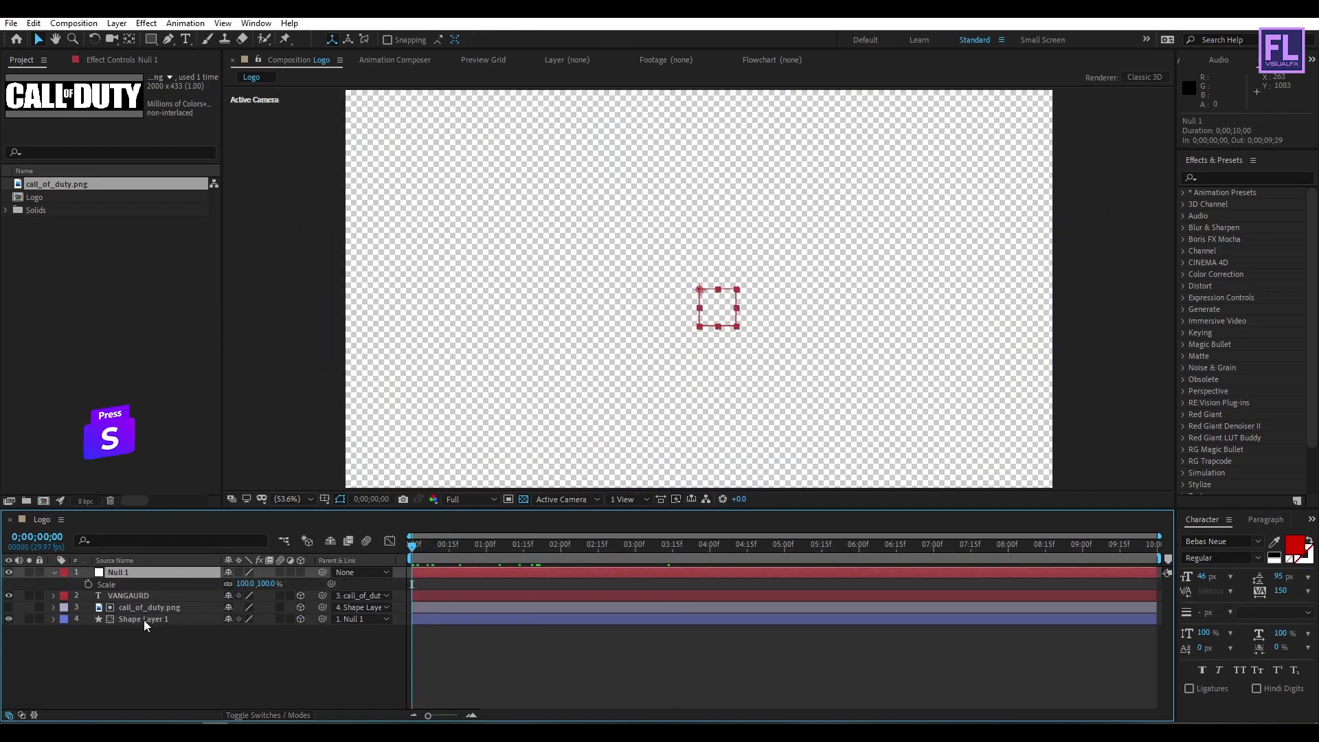
click(88, 584)
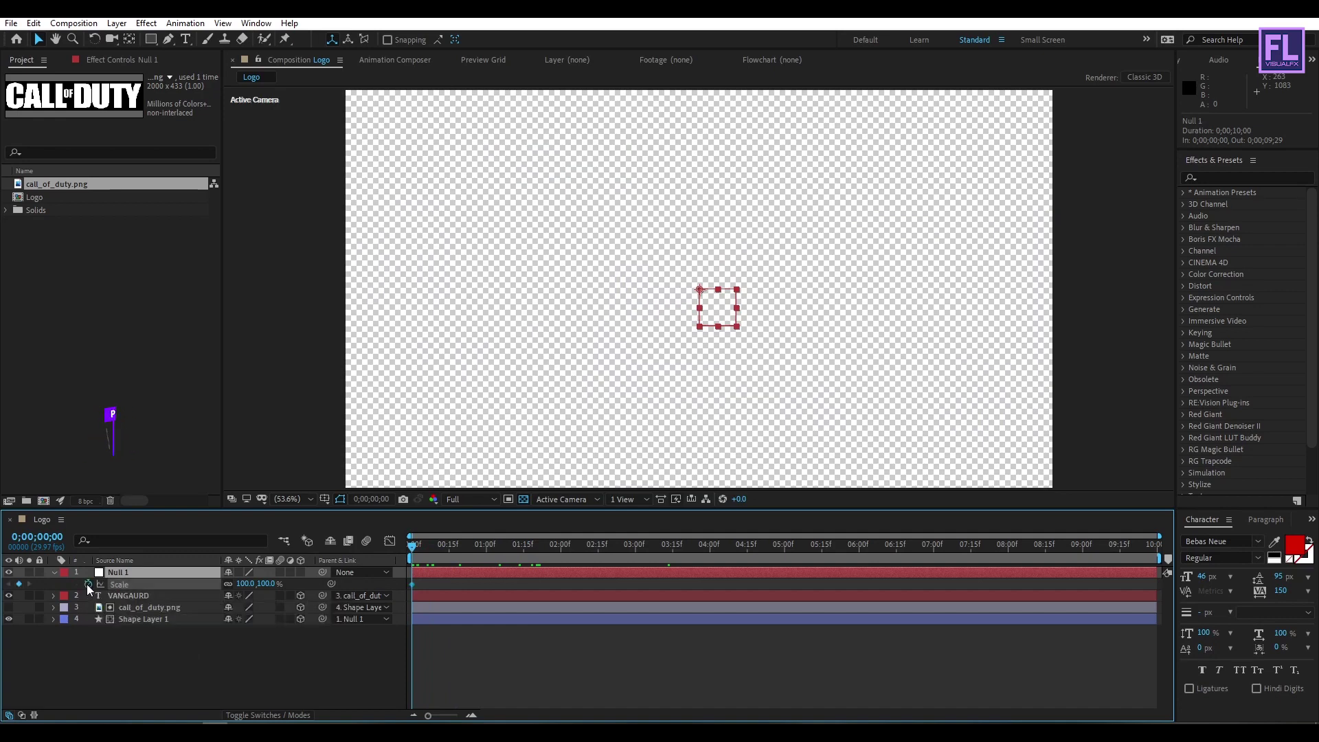
drag(433, 547, 1183, 543)
drag(258, 584, 250, 589)
drag(453, 544, 395, 586)
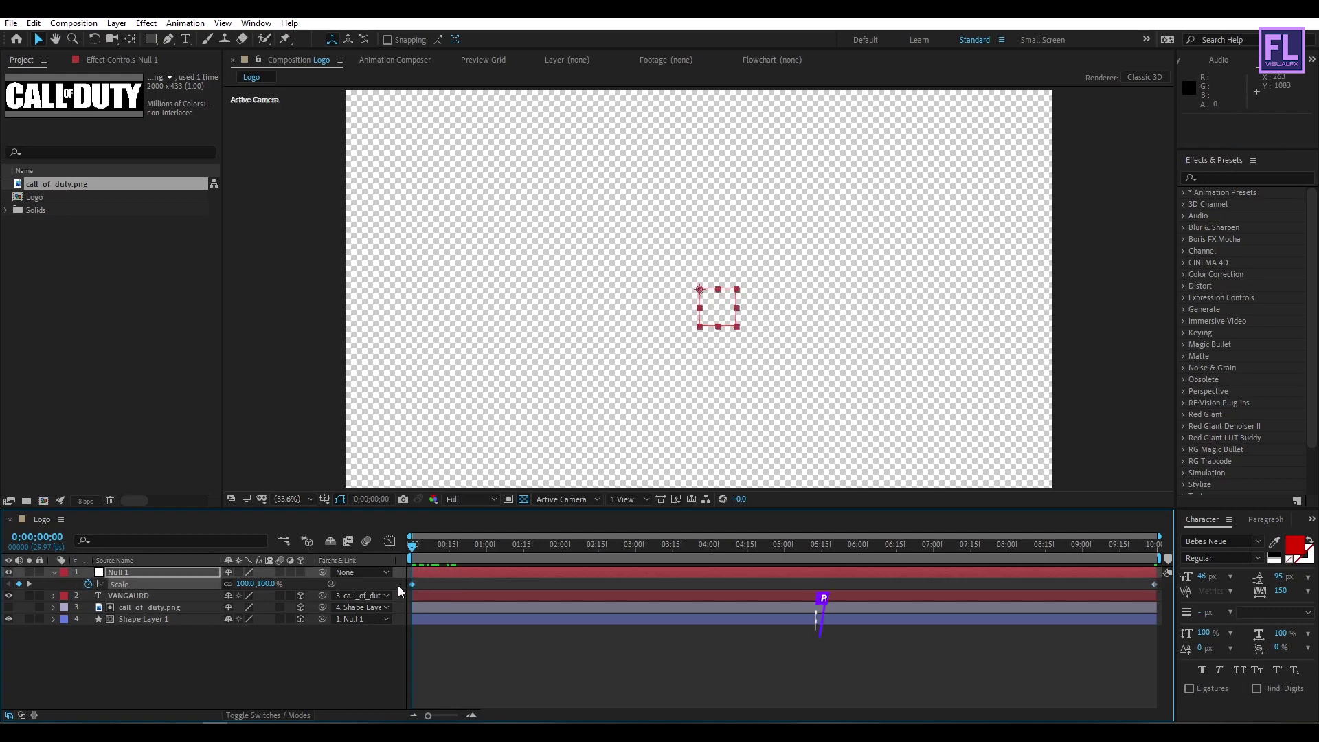
drag(423, 581, 389, 587)
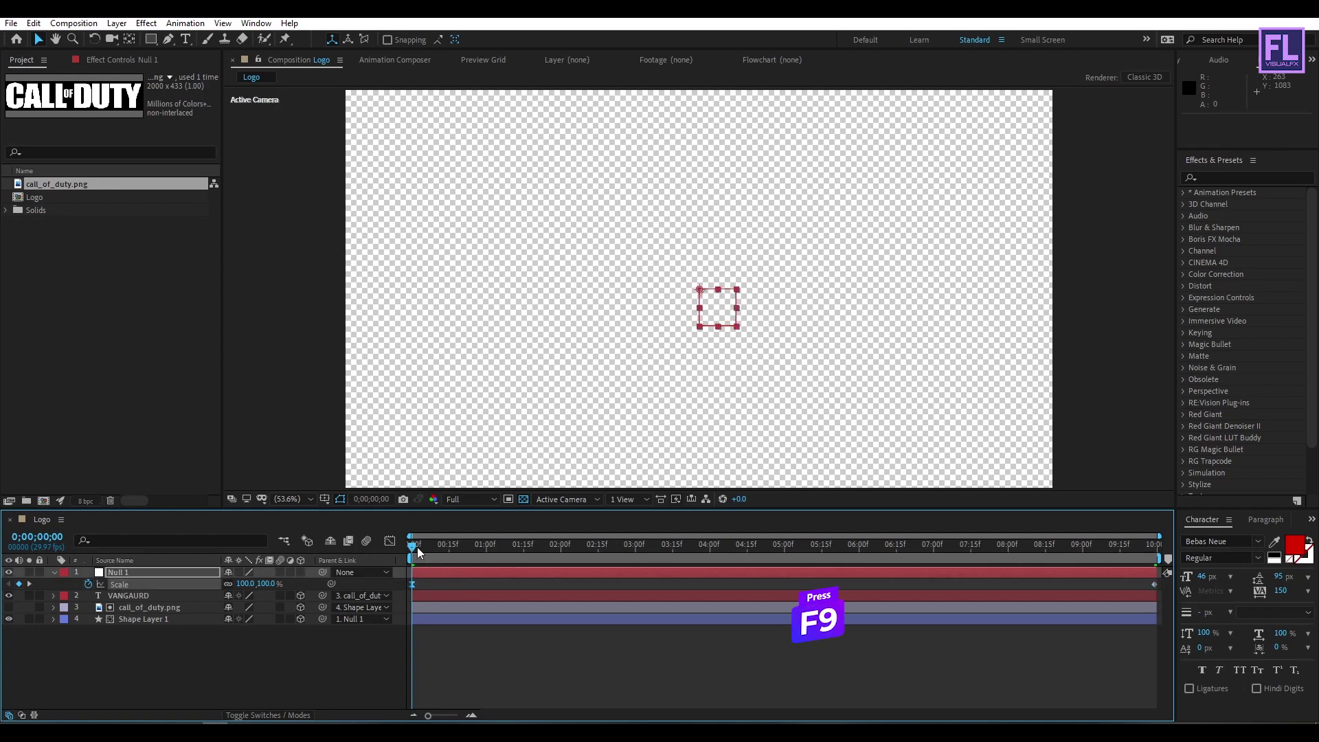
Step: Collapse Null 1's properties and preview the slow scale-down up to about 0;00;04;01
click(54, 572)
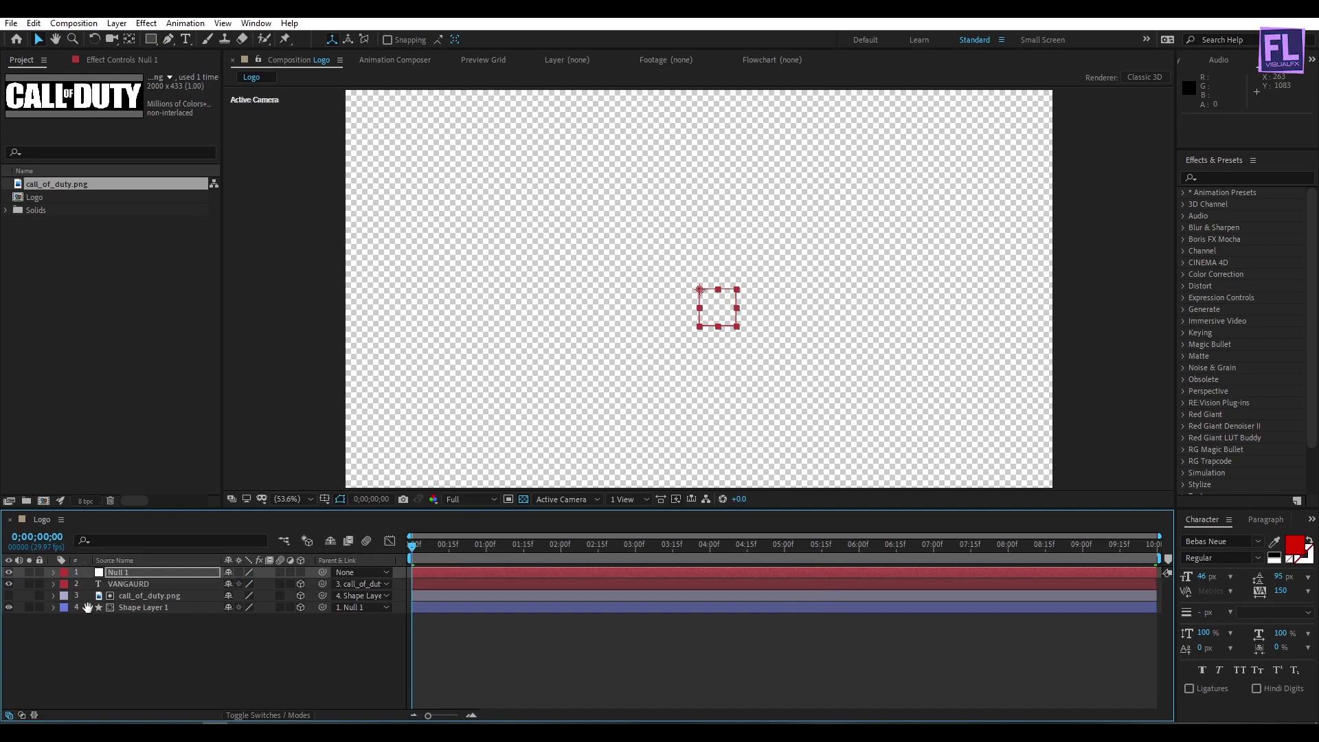
key(space)
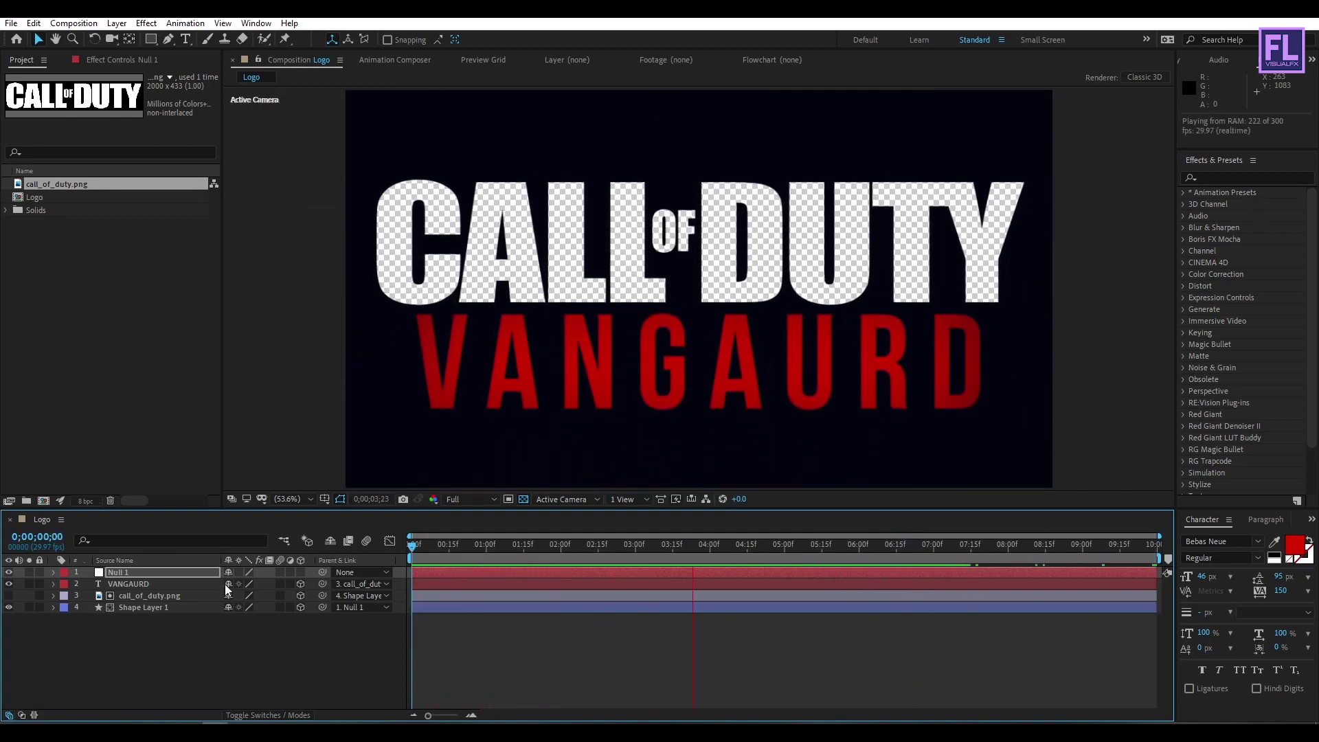
key(space)
mouse_move(716, 533)
mouse_down()
mouse_move(554, 522)
mouse_move(740, 533)
mouse_move(712, 534)
mouse_up()
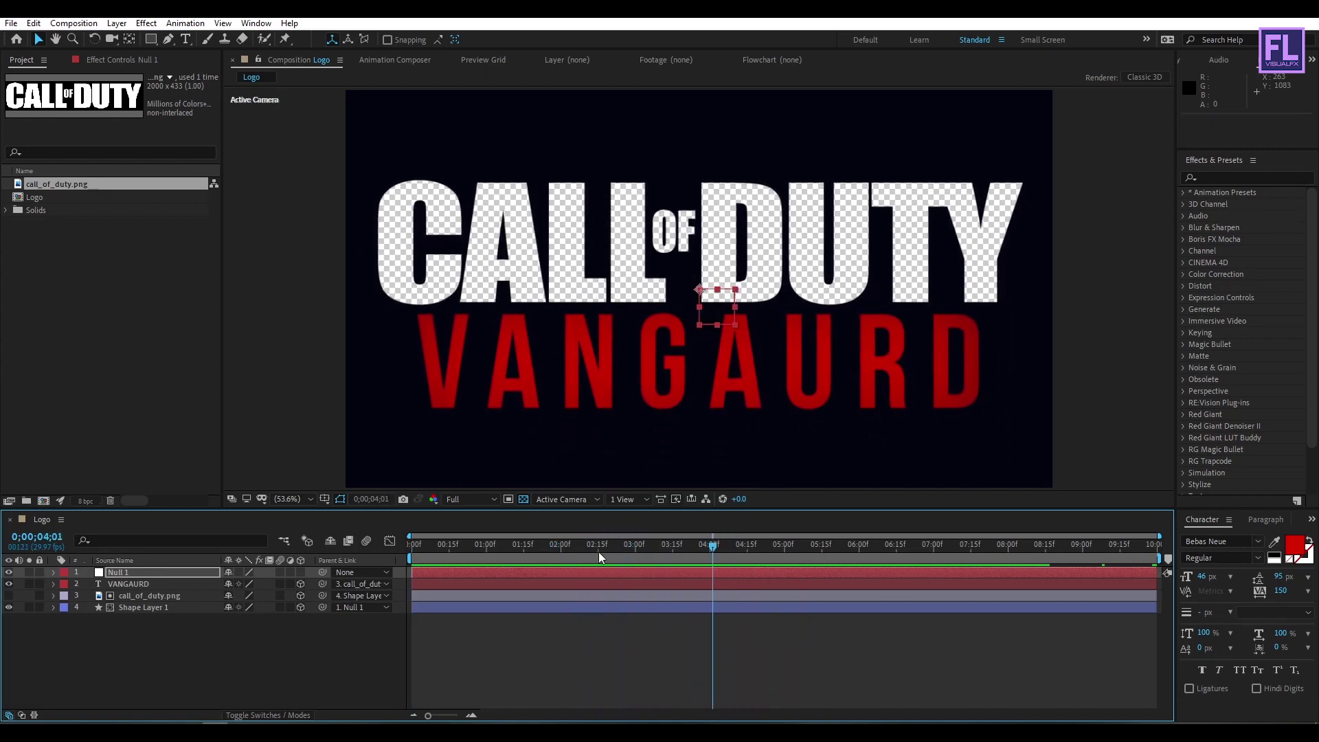
Step: Retime the Position keyframes of call_of_duty.png to about 0;00;02;04 and 0;00;03;13, and preview the logo's rise
click(177, 597)
key(p)
drag(709, 606, 571, 607)
click(494, 545)
key(space)
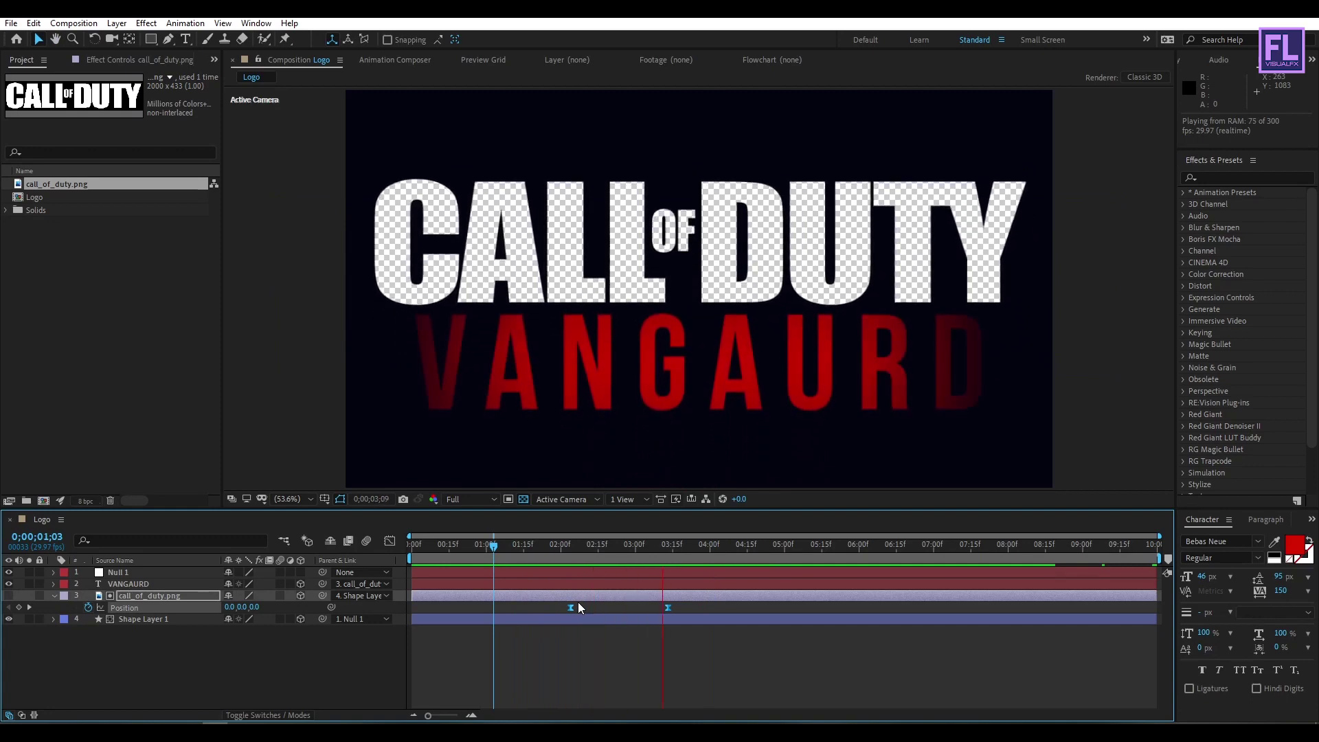
Step: Play the Logo animation from the start and inspect the frame at 0;00;05;01 with the layers collapsed
click(411, 545)
key(space)
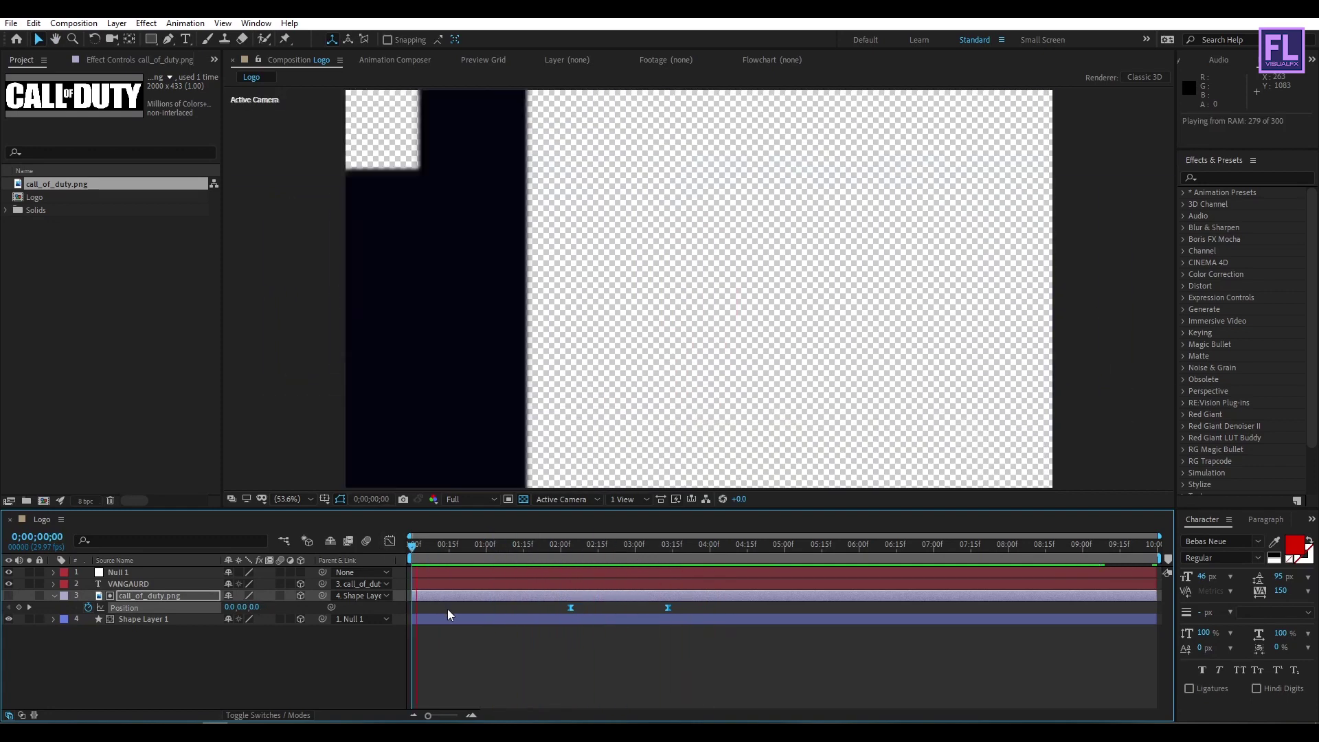
click(54, 595)
drag(588, 548, 785, 556)
click(259, 673)
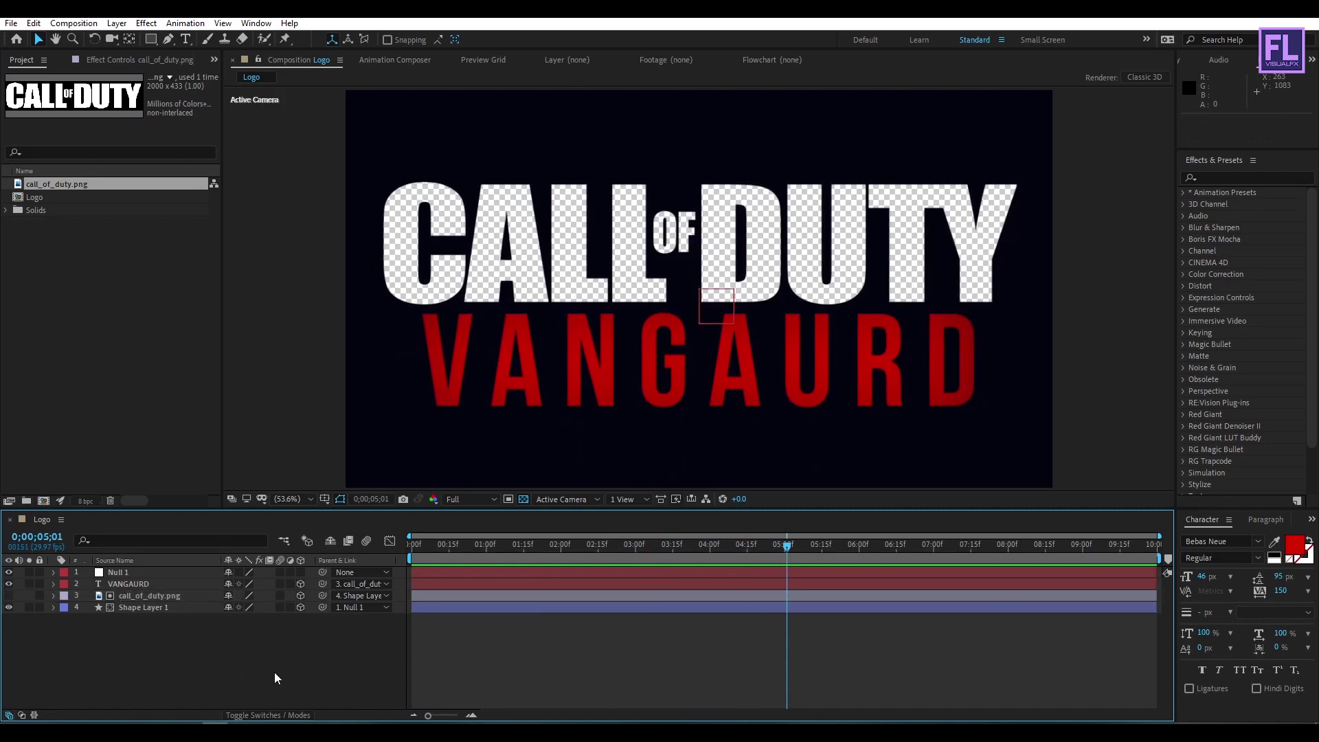
Step: Create a 1920 x 1080, 29.97 fps composition named Main lasting 0;00;10;00, and turn off its transparency grid
click(43, 501)
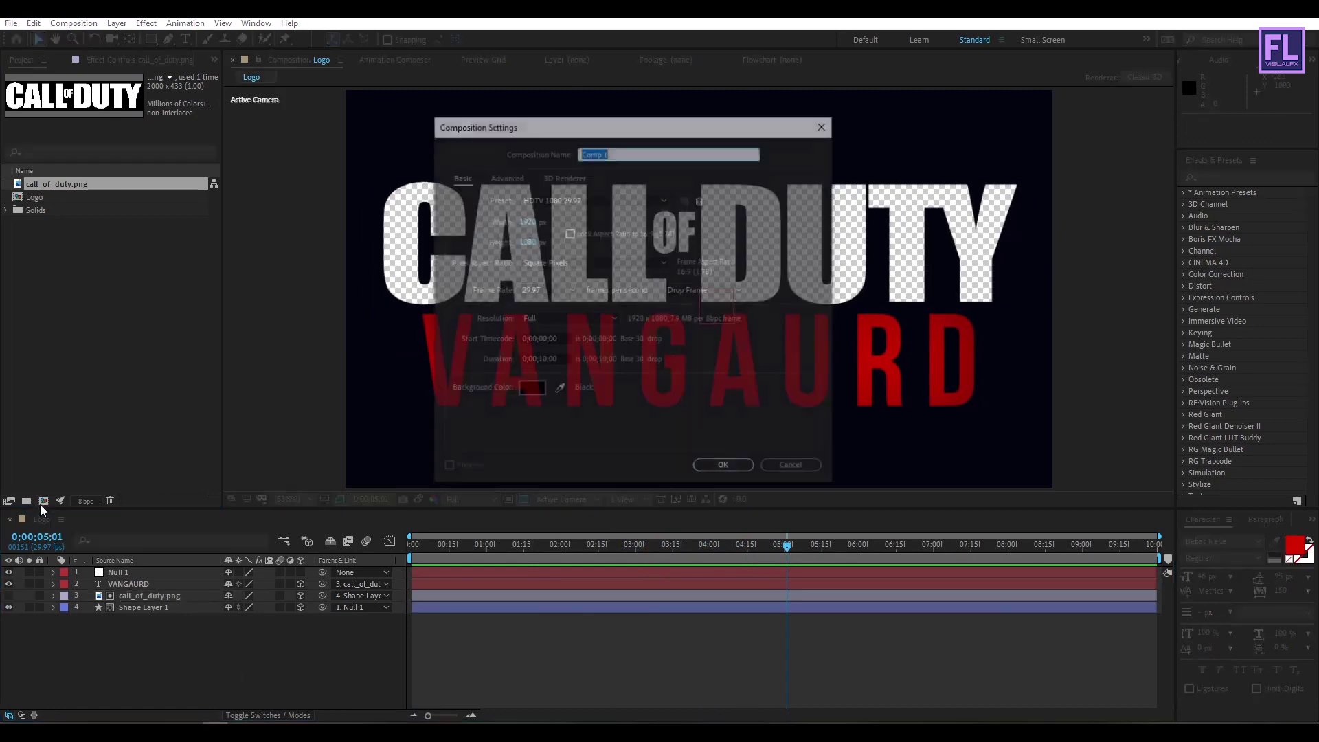
text(Main)
click(714, 468)
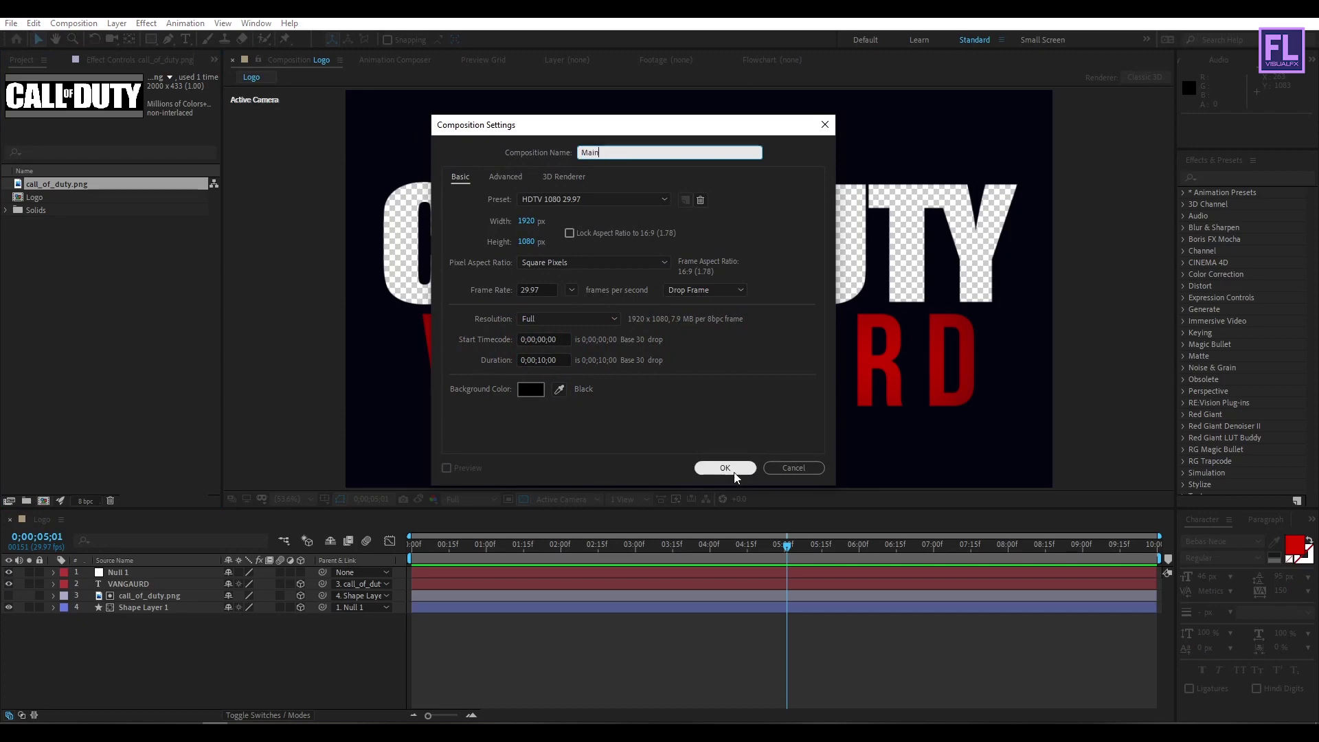
click(509, 499)
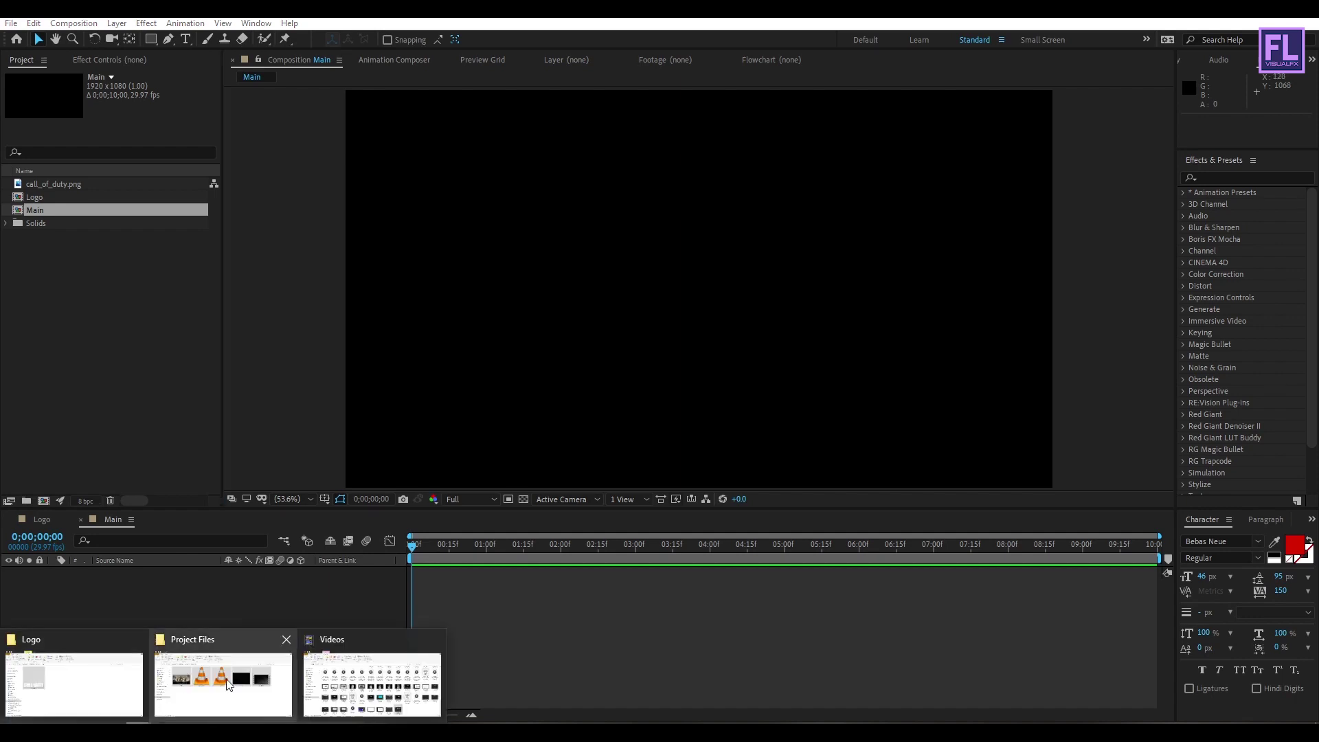
Step: Import BG.jpg, Fire particles.mov, fire sparks.mov, Texture.jpg and wispy-HTDJ4FX.mp4 from the Project Files folder
click(220, 676)
drag(666, 329, 66, 311)
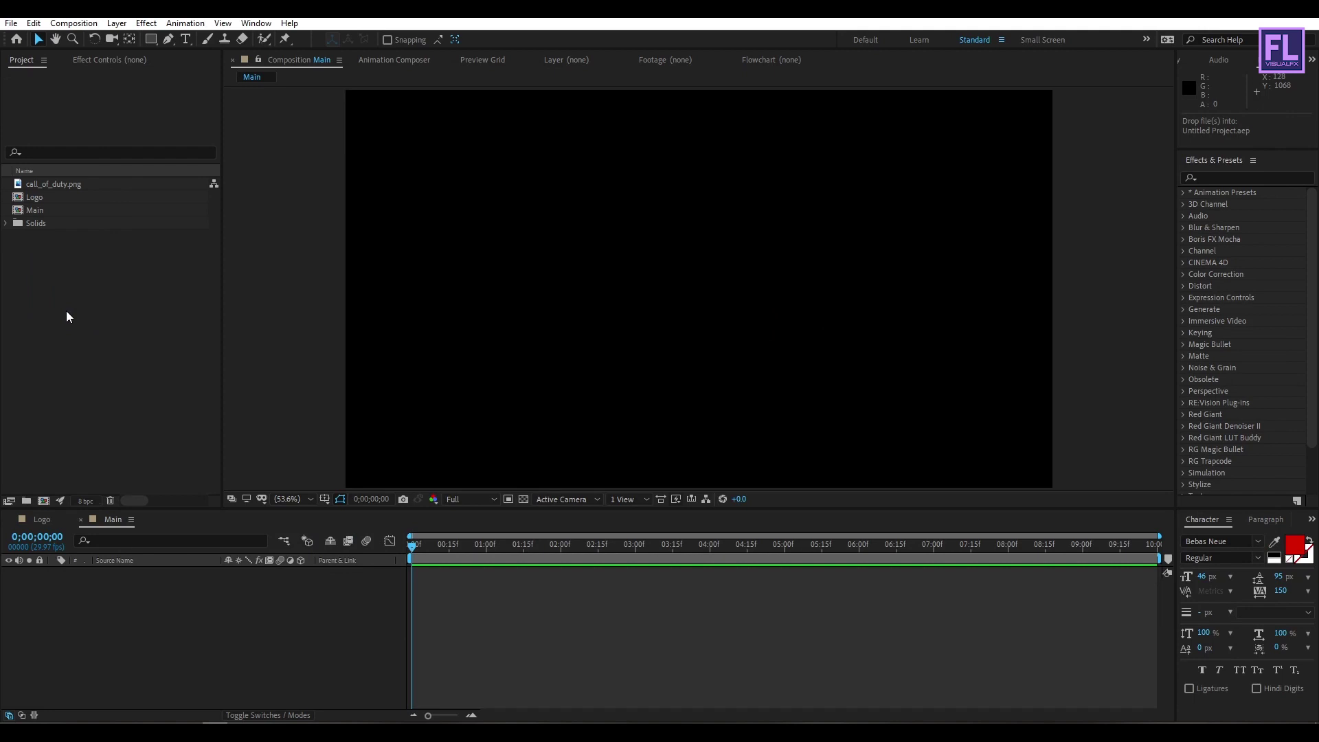
click(125, 347)
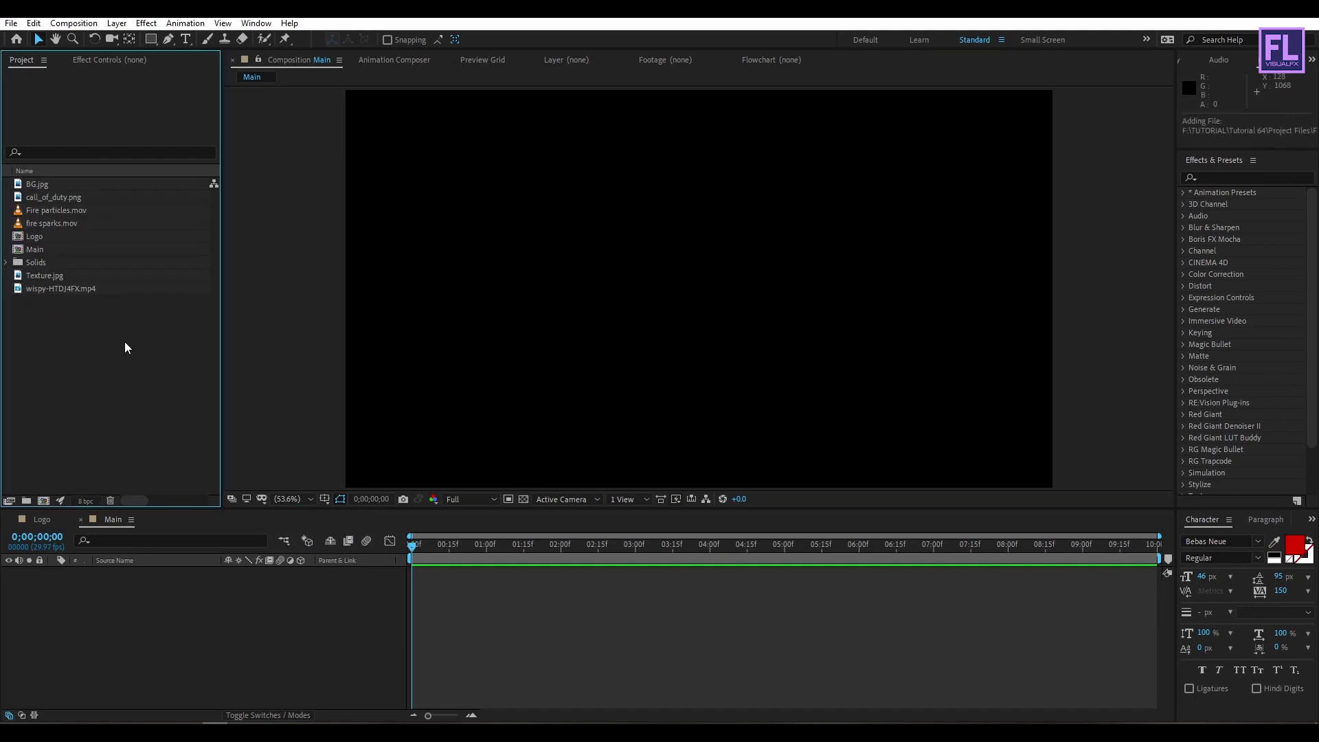
Step: Add BG.jpg to the Main composition as a 3D layer and push it back to a Z position of 3212
click(53, 190)
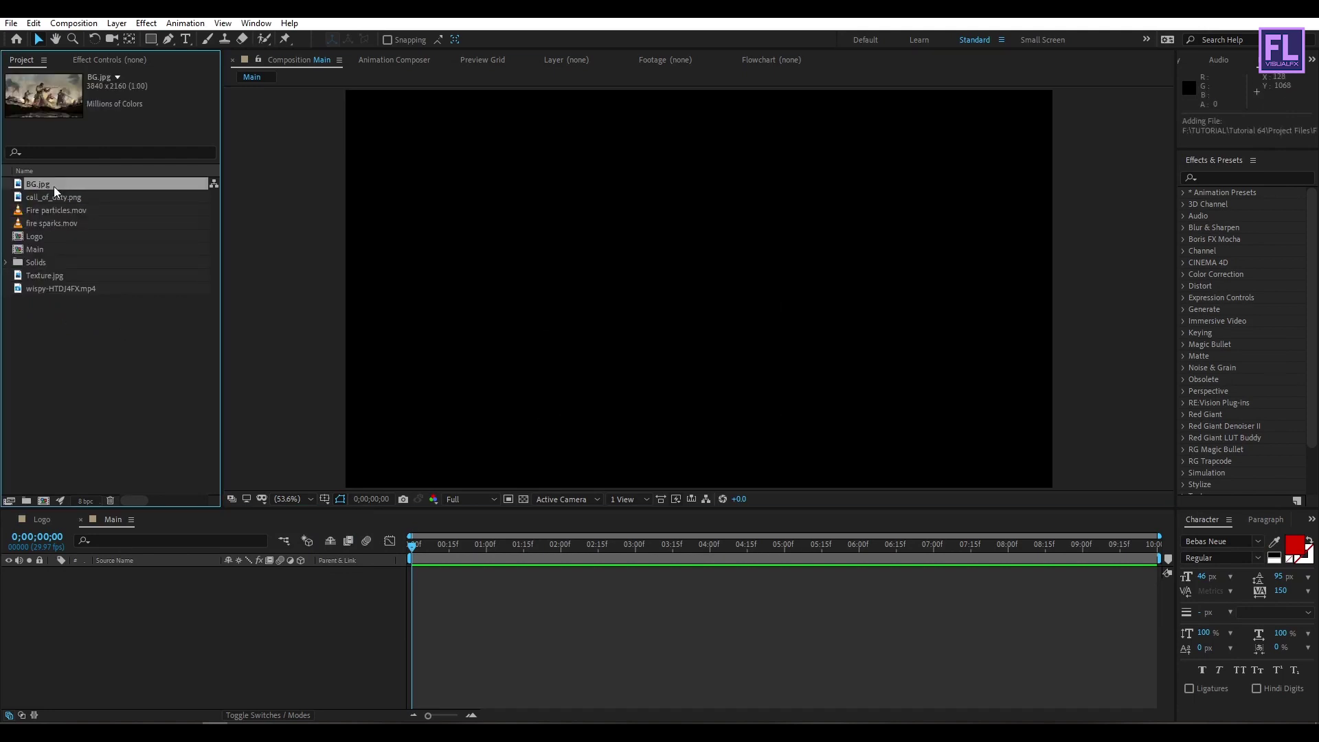
drag(43, 187, 124, 633)
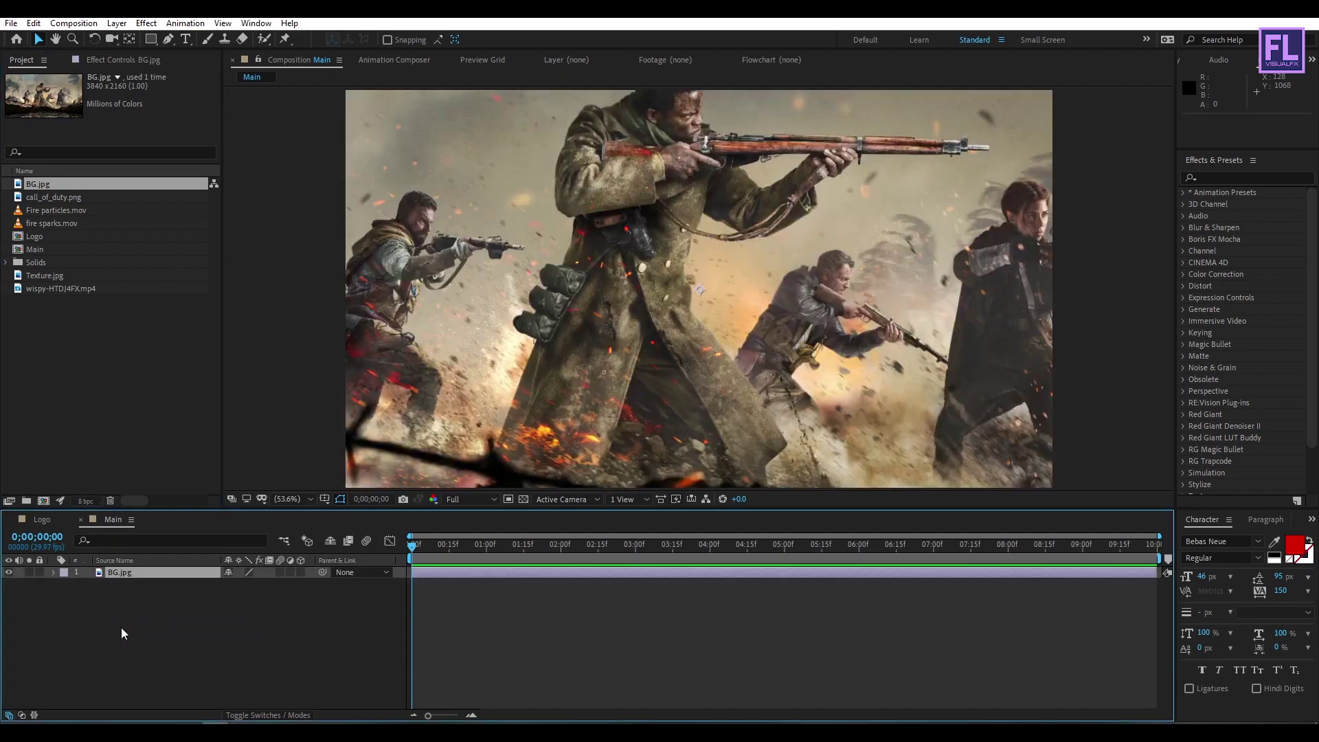
click(301, 572)
key(p)
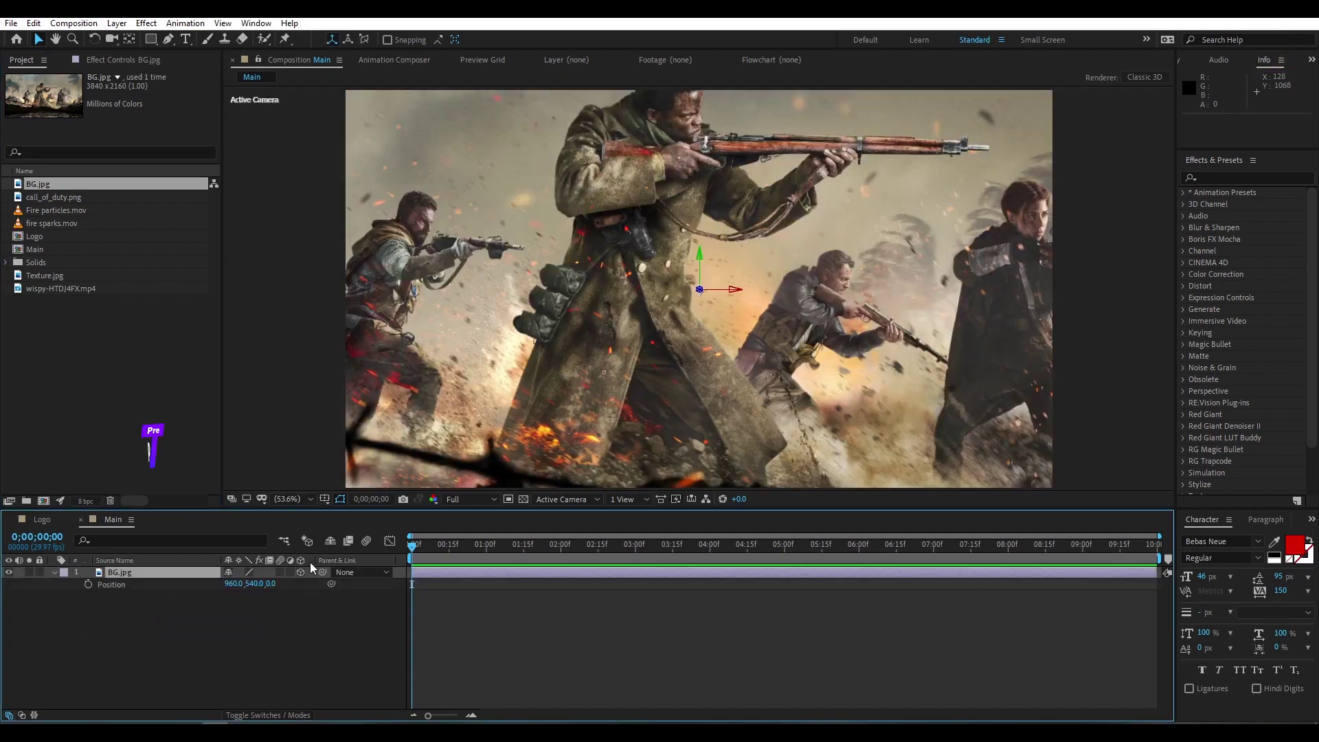
drag(272, 585, 859, 535)
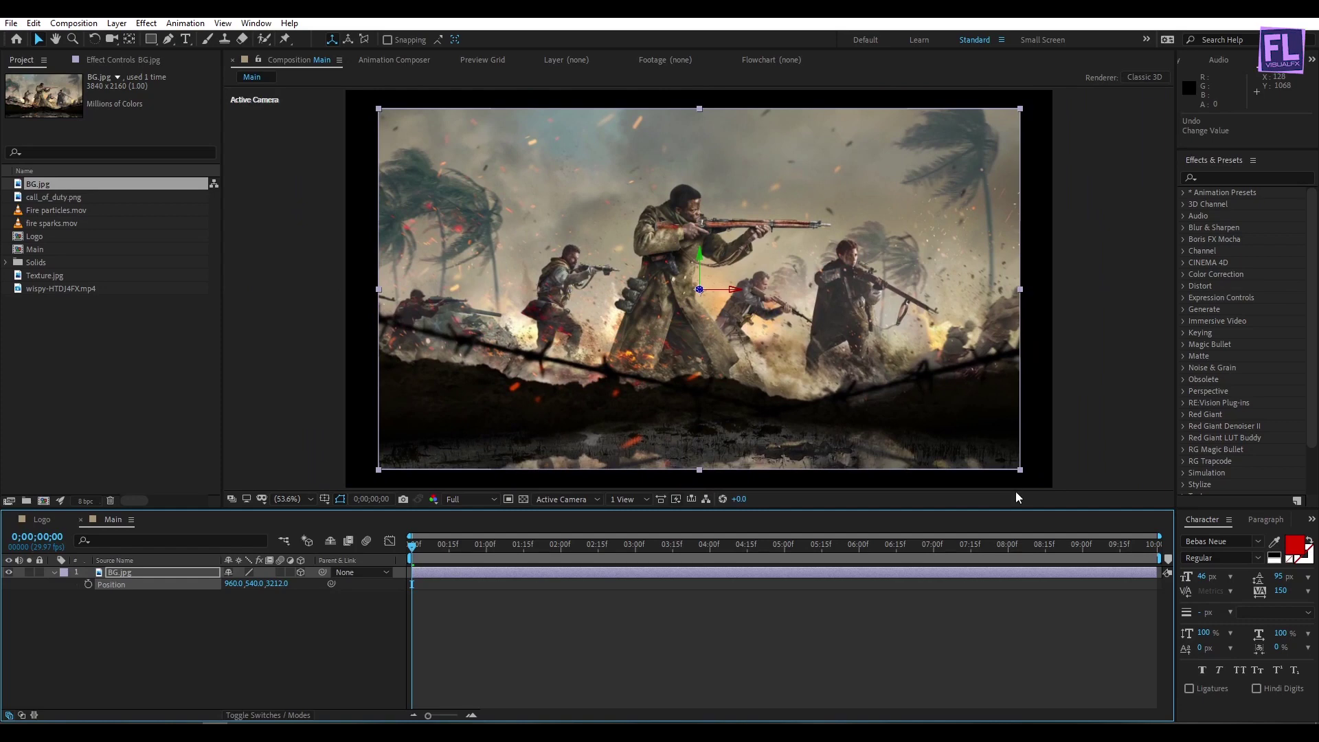
Step: Scale the BG.jpg layer to 113% so it fills the frame, and collapse its properties
click(154, 570)
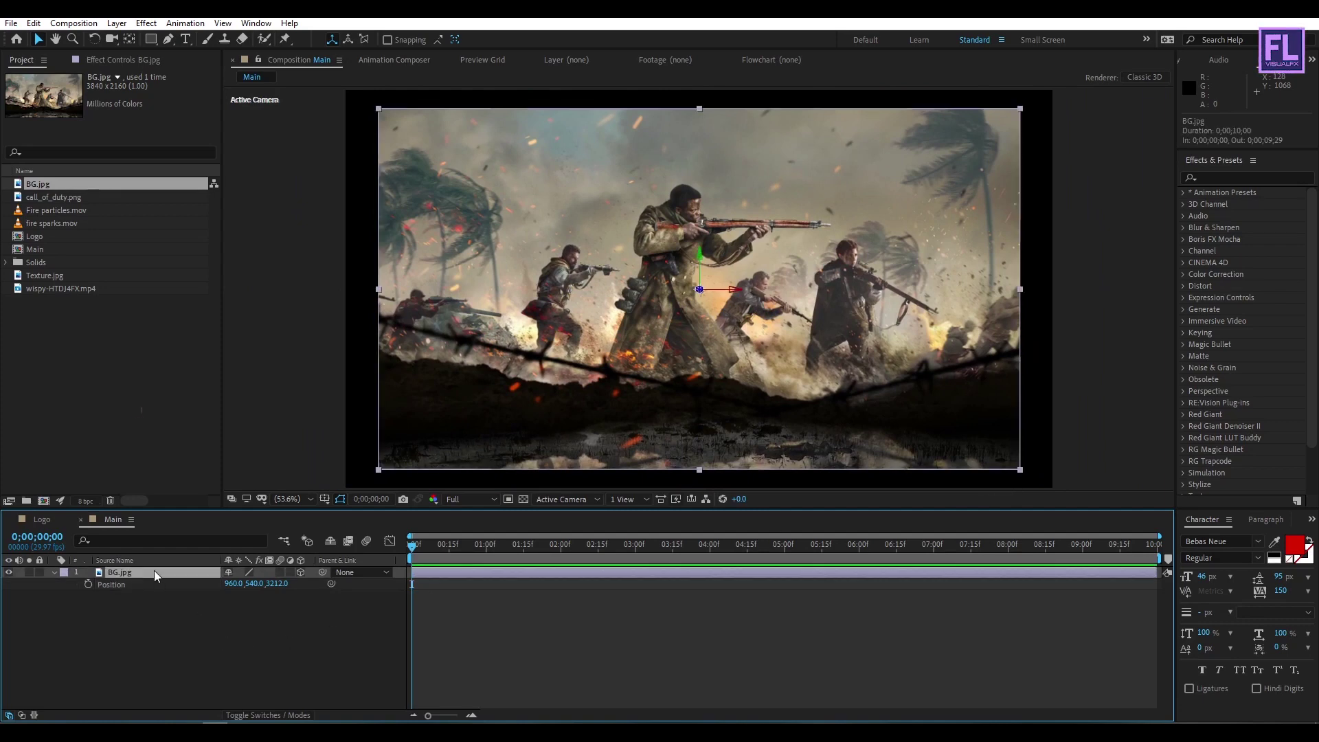
key(s)
drag(241, 583, 250, 583)
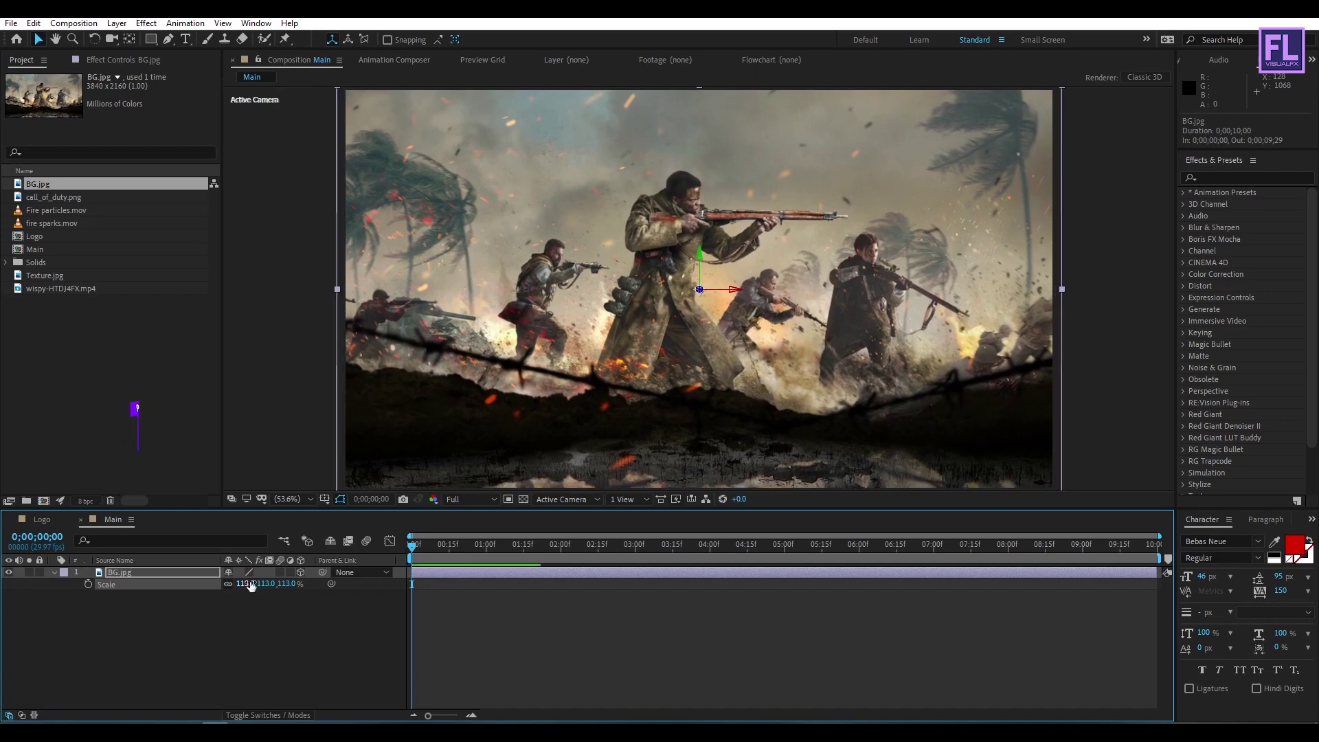
click(246, 641)
click(55, 573)
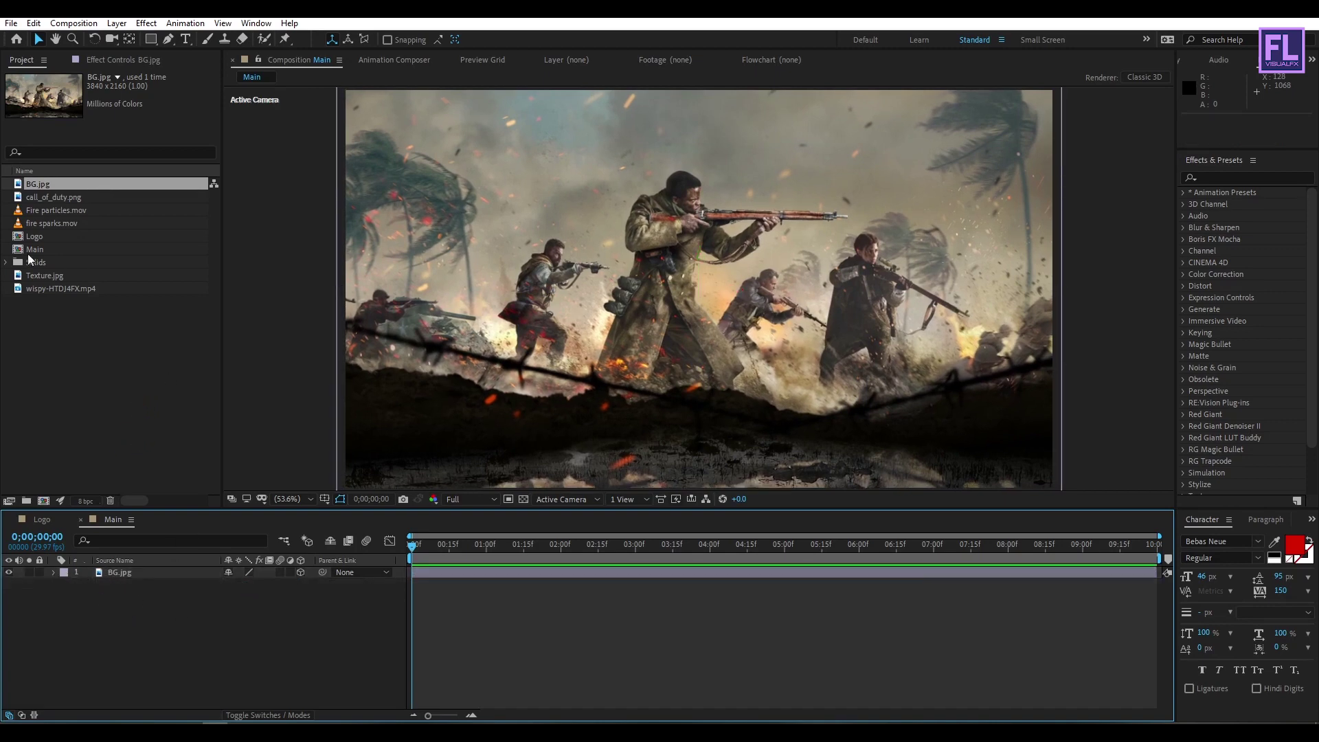
Step: Add wispy-HTDJ4FX.mp4 above BG.jpg as a 3D layer and set its blending mode to Screen
drag(68, 289, 163, 569)
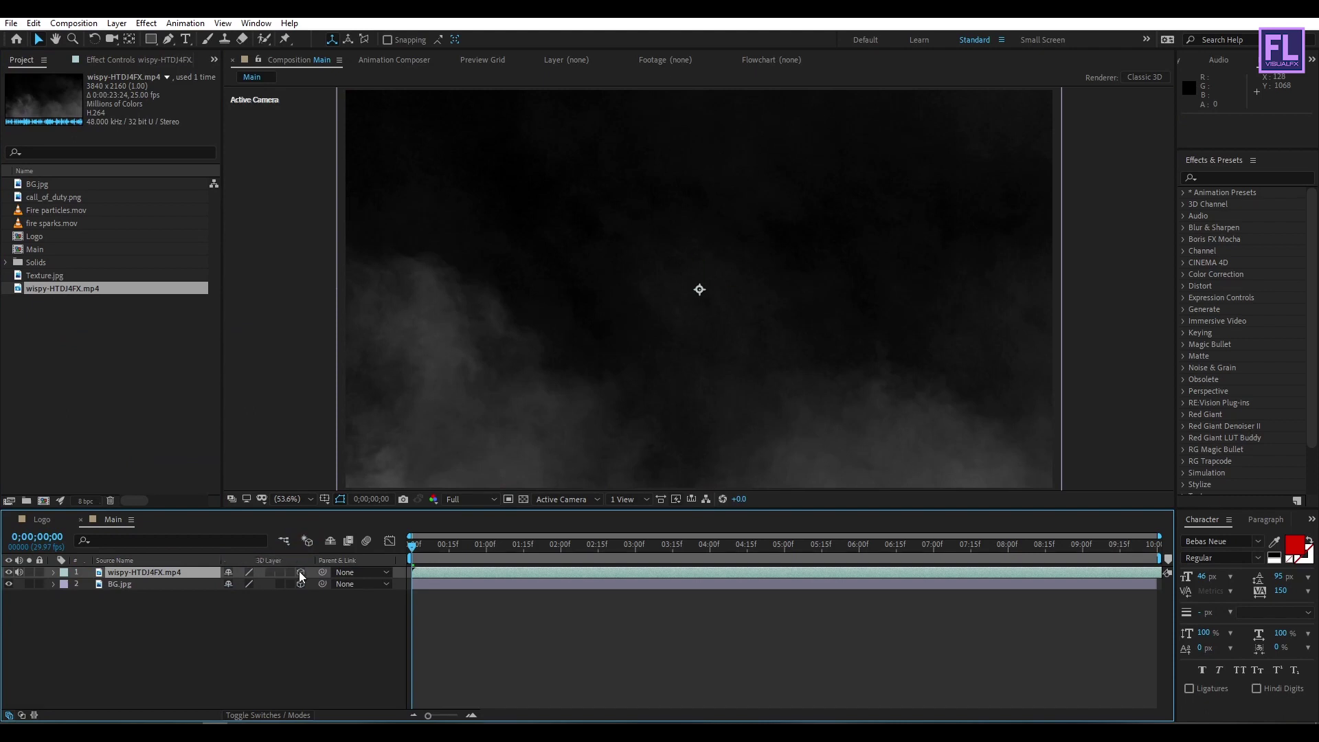
click(288, 714)
click(255, 573)
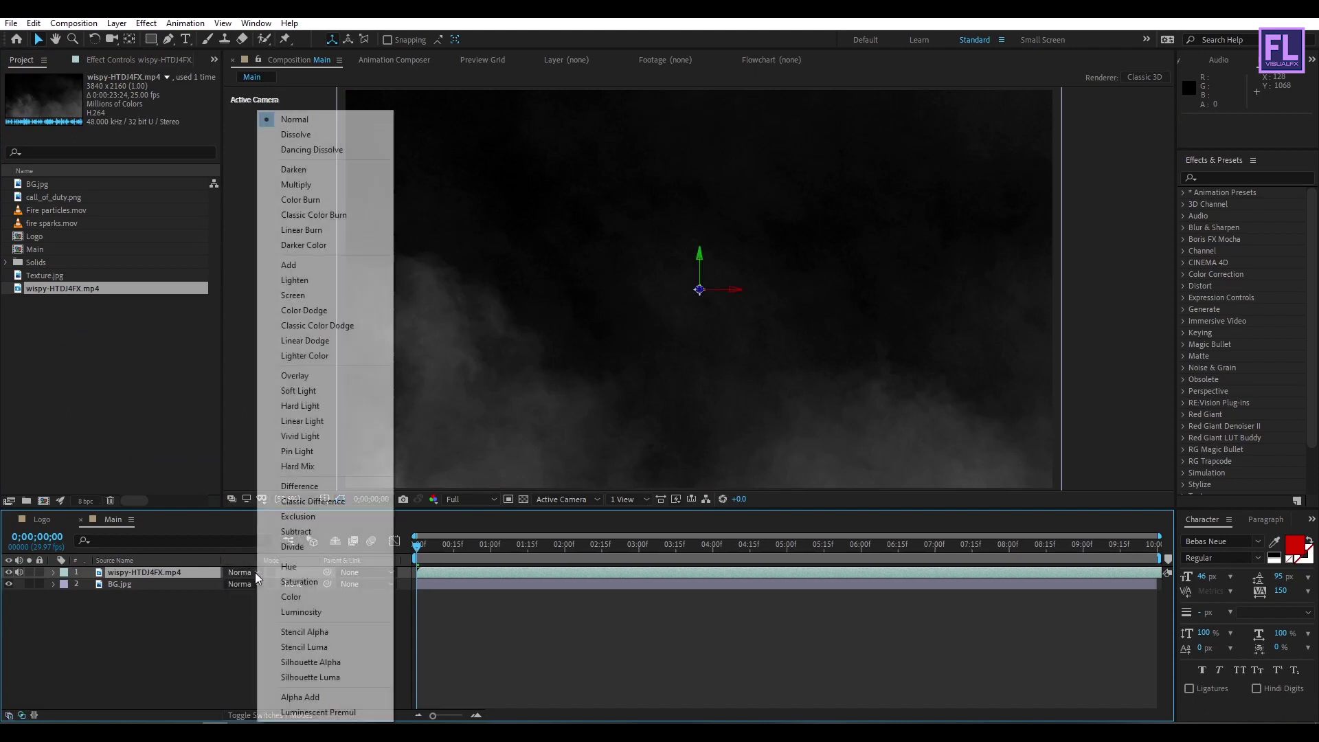
click(335, 294)
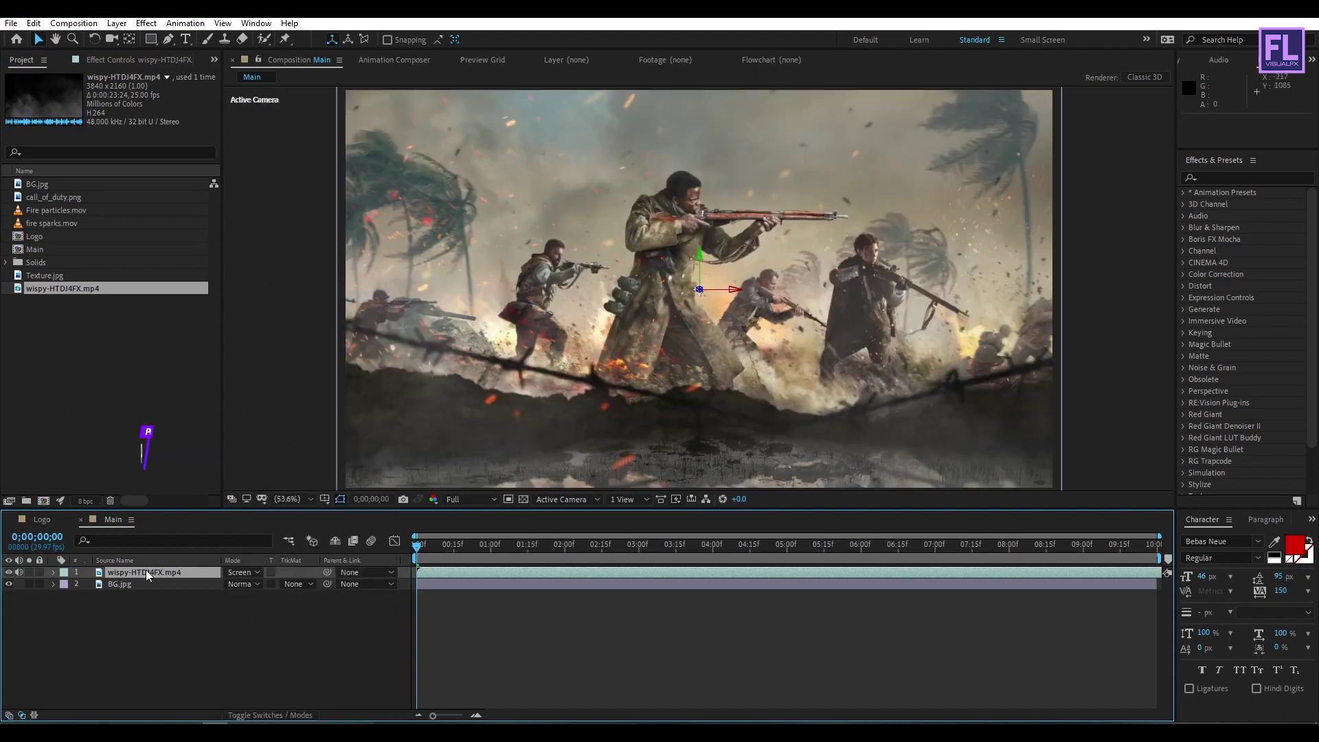
Step: Reveal the Position property of the wispy-HTDJ4FX.mp4 layer
key(p)
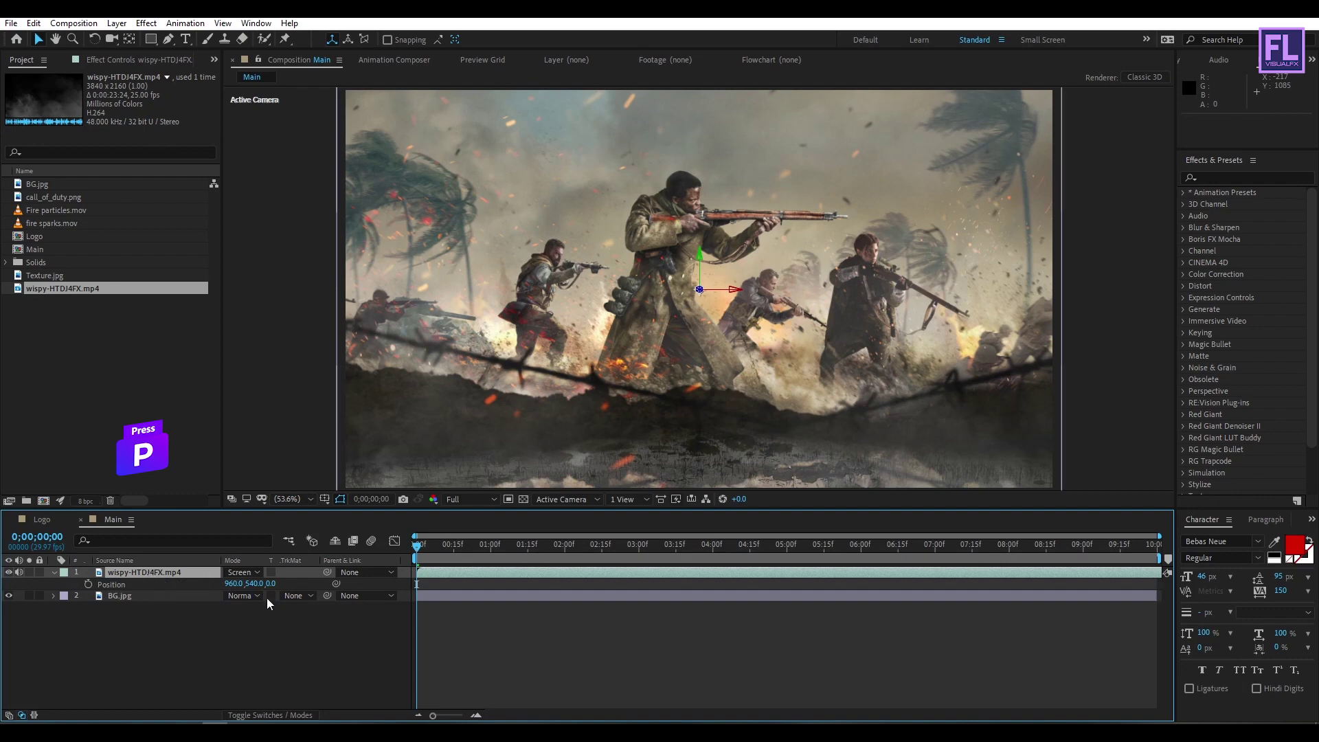
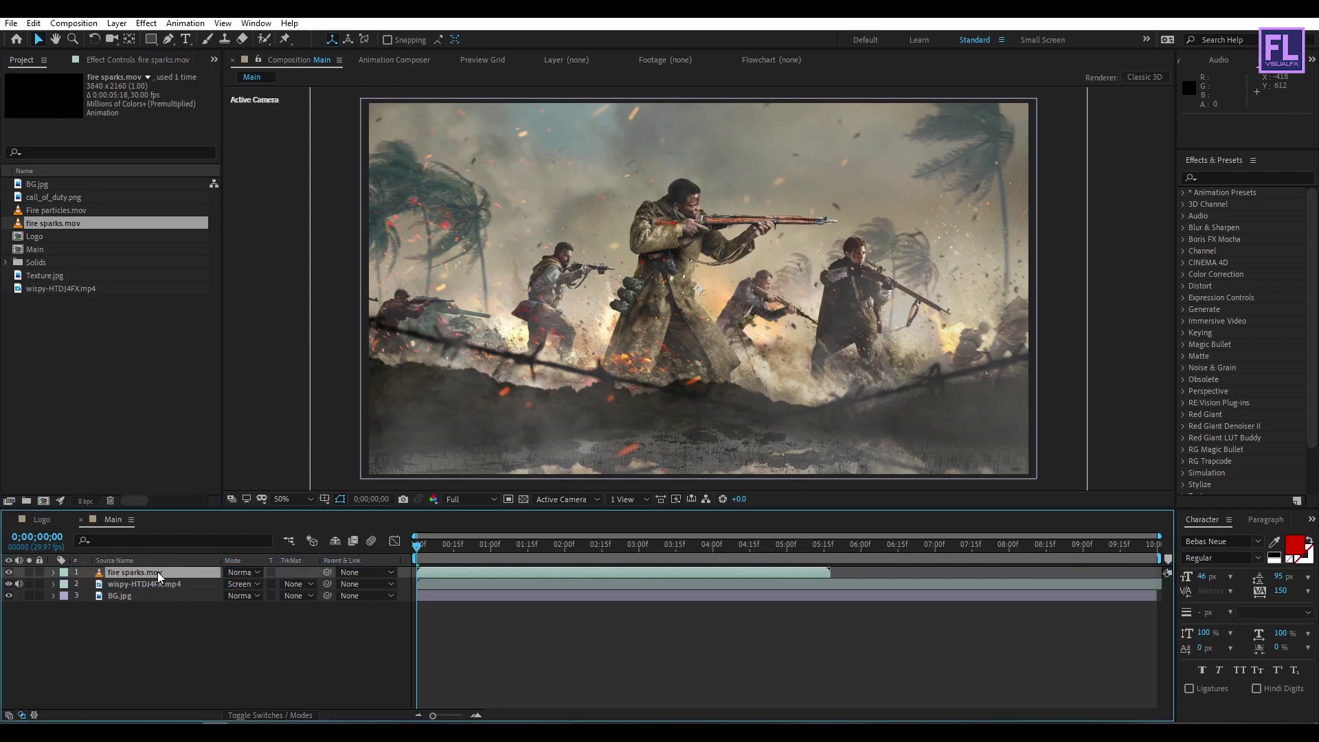
Step: Make fire sparks.mov a 3D layer and scale it down to about 61% so it still covers the frame
click(278, 715)
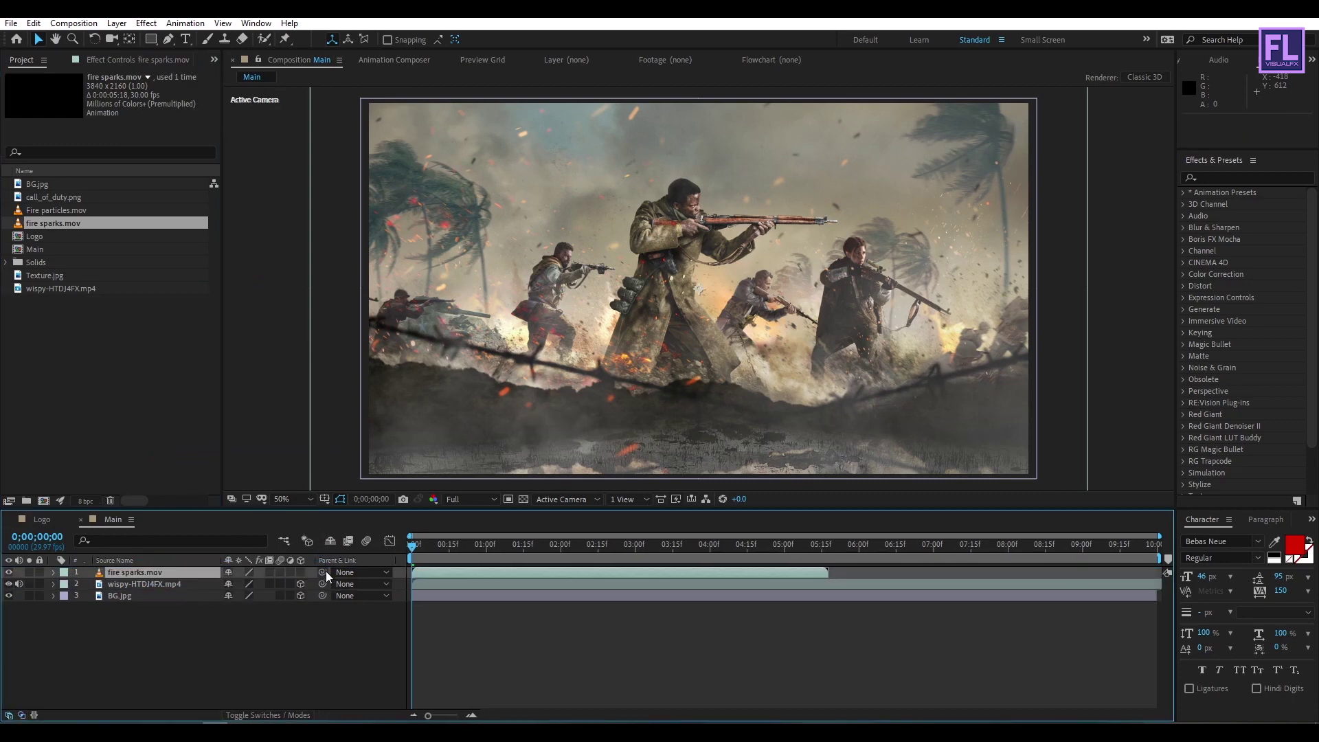
key(comma)
key(comma)
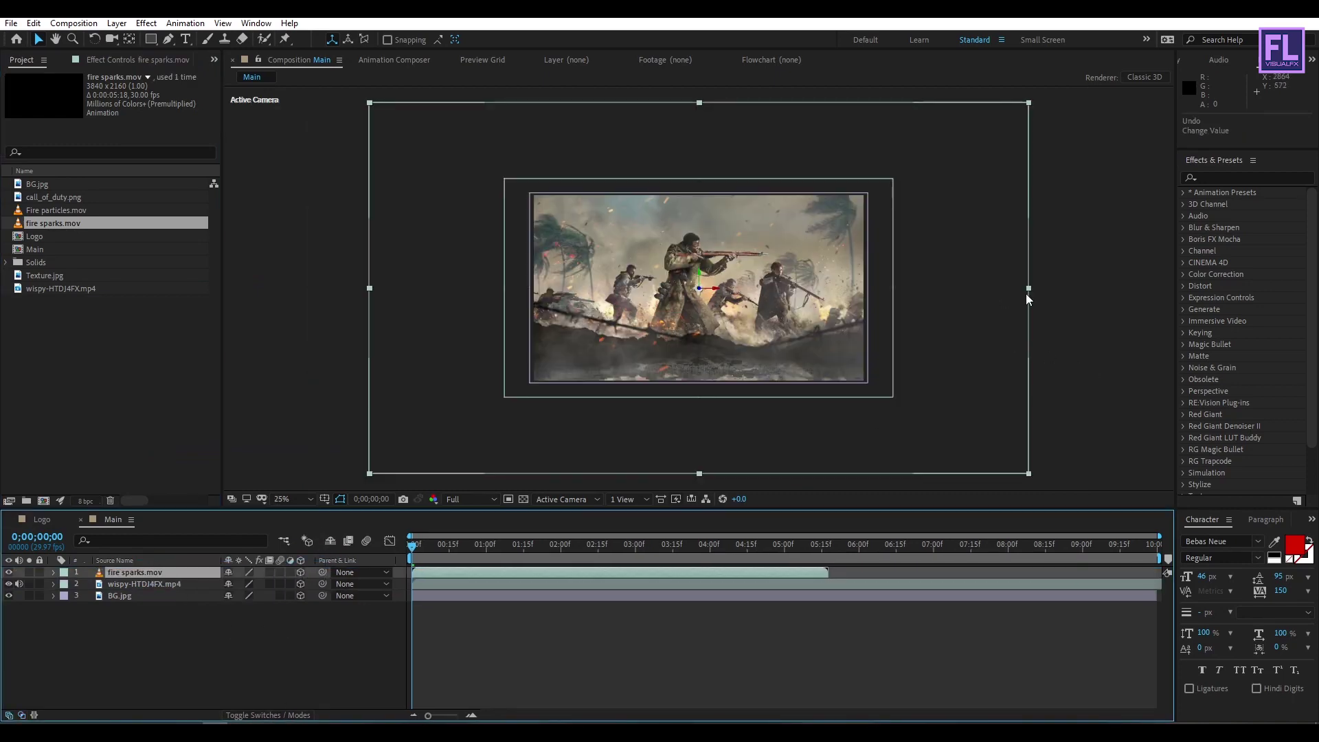
drag(1021, 286, 902, 309)
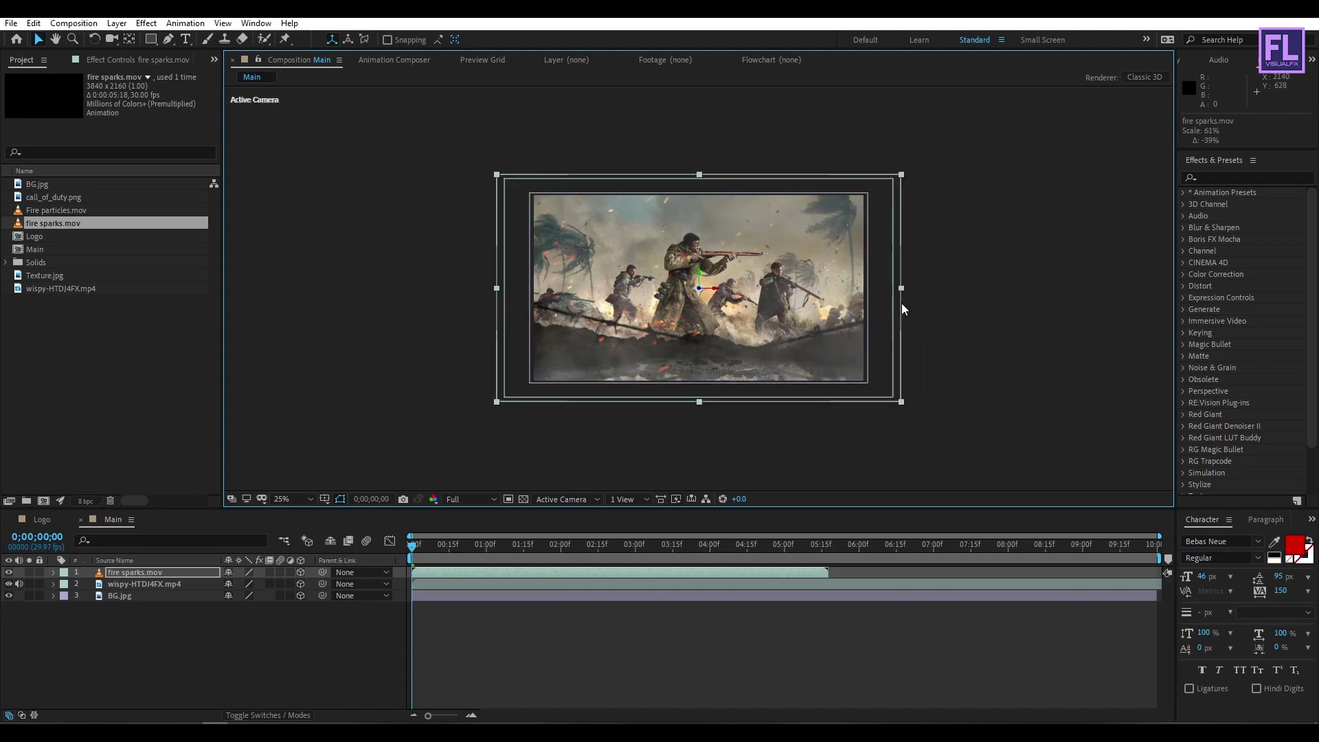
drag(426, 547, 491, 550)
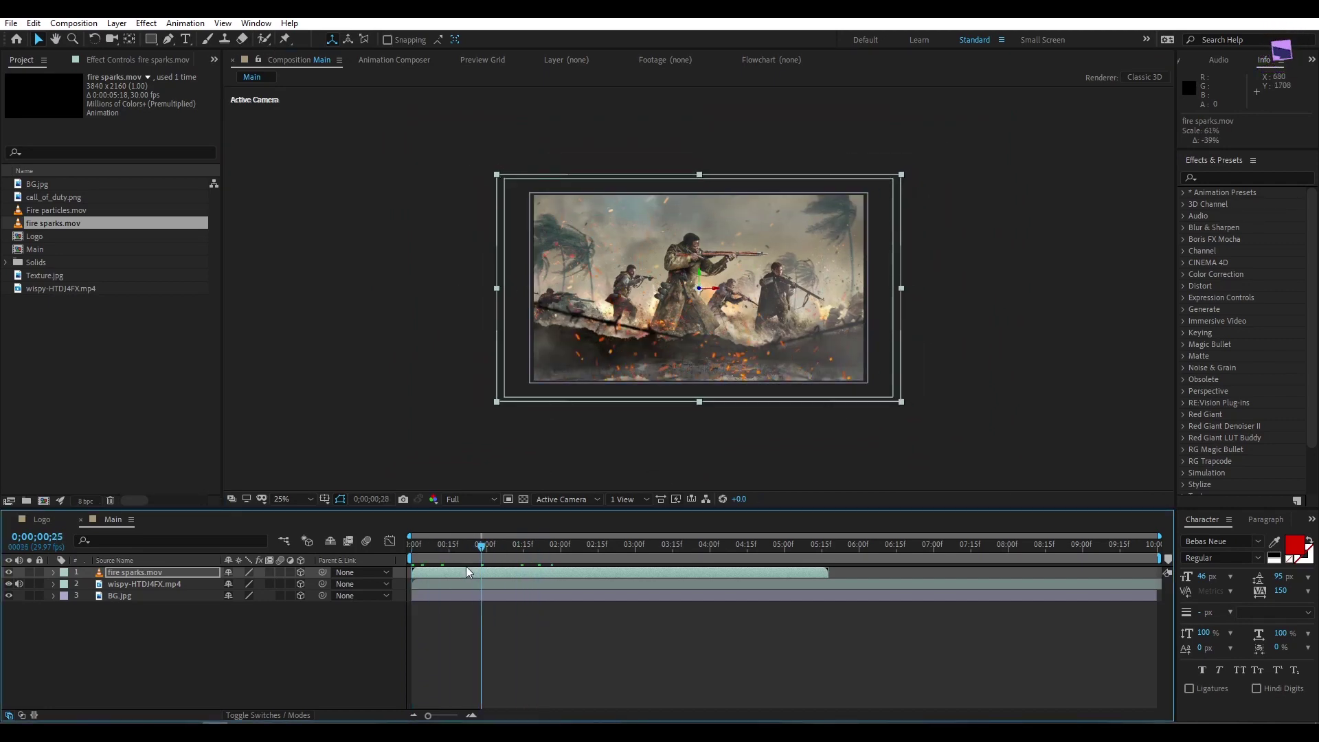
Step: Set the fire sparks.mov blending mode to Add and preview the sparks over the background
key(Home)
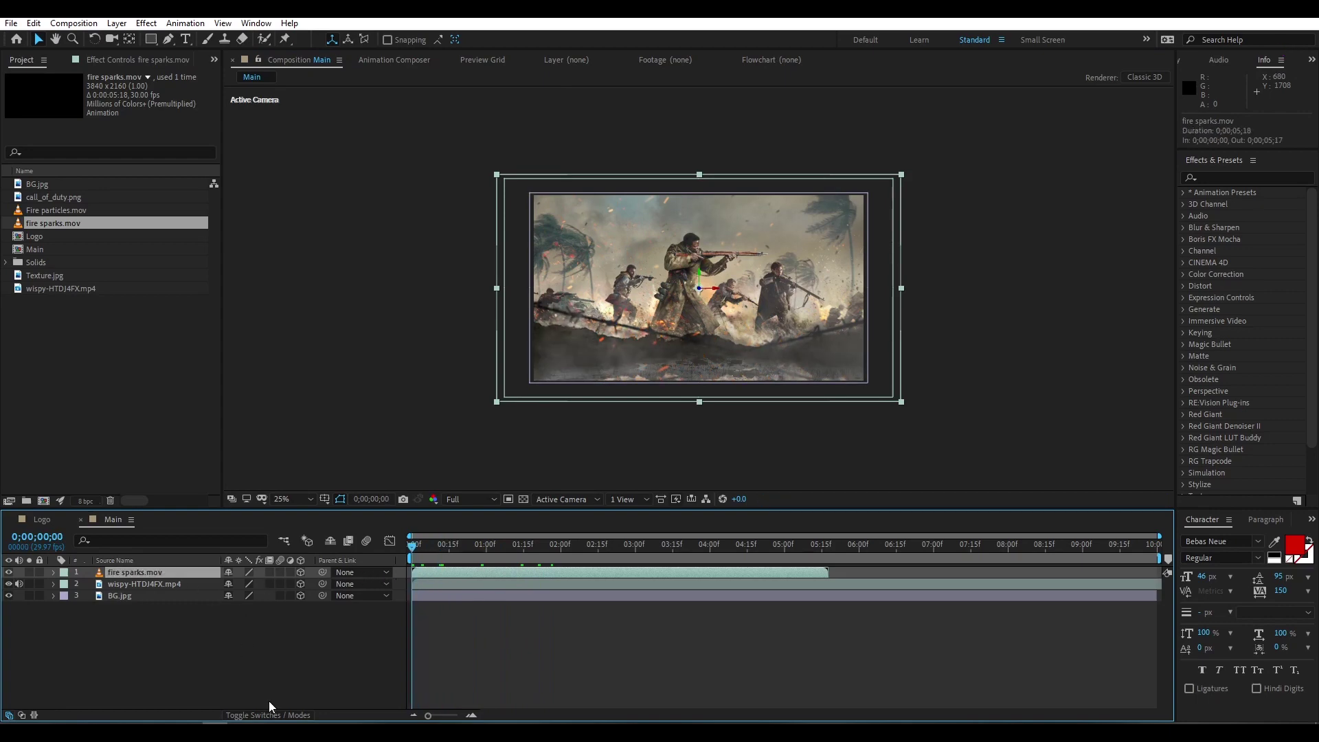
click(265, 712)
click(250, 572)
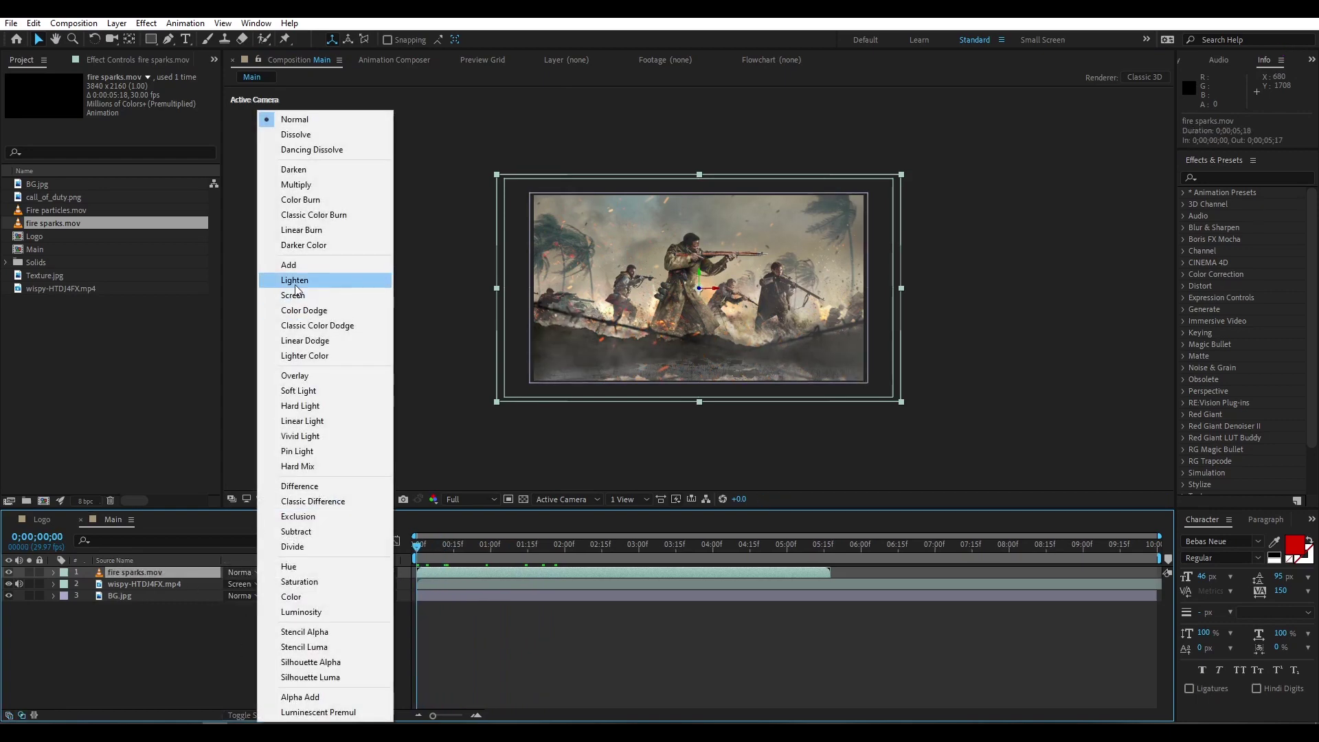
click(288, 264)
key(space)
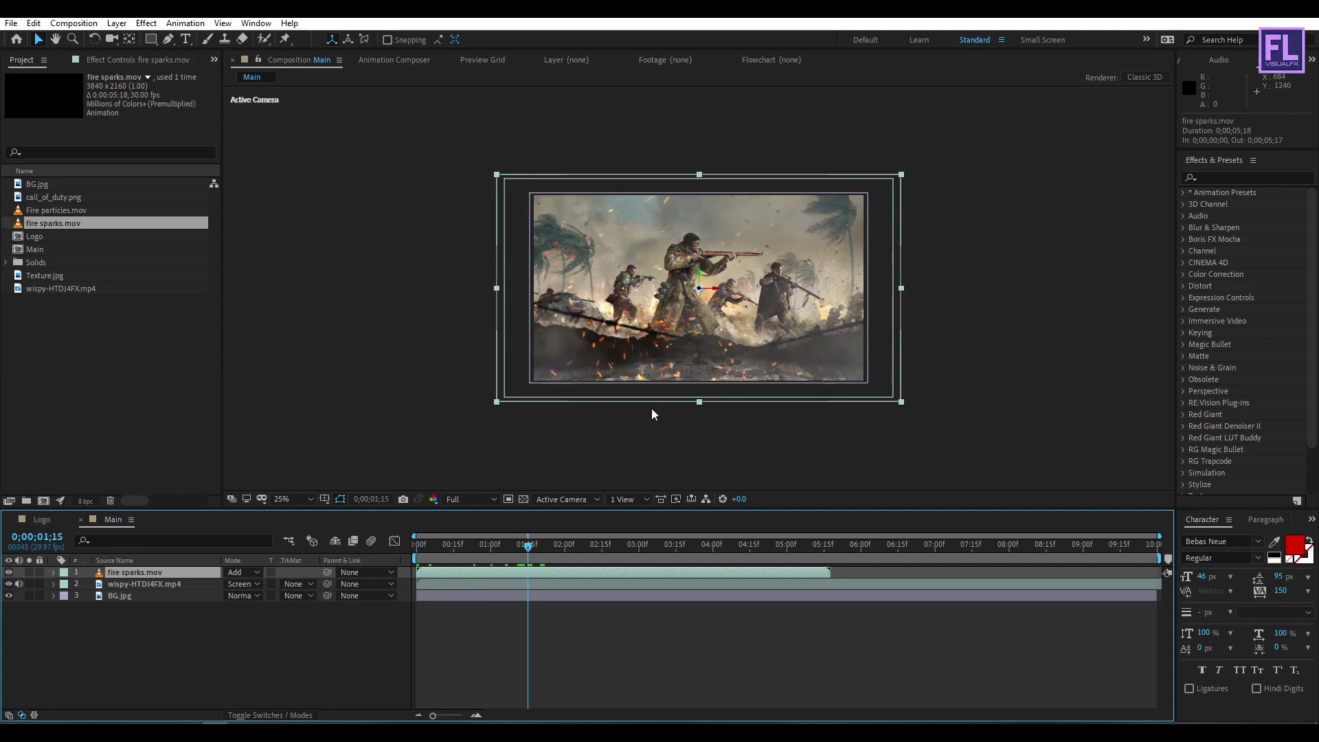
key(period)
key(period)
drag(494, 543, 506, 543)
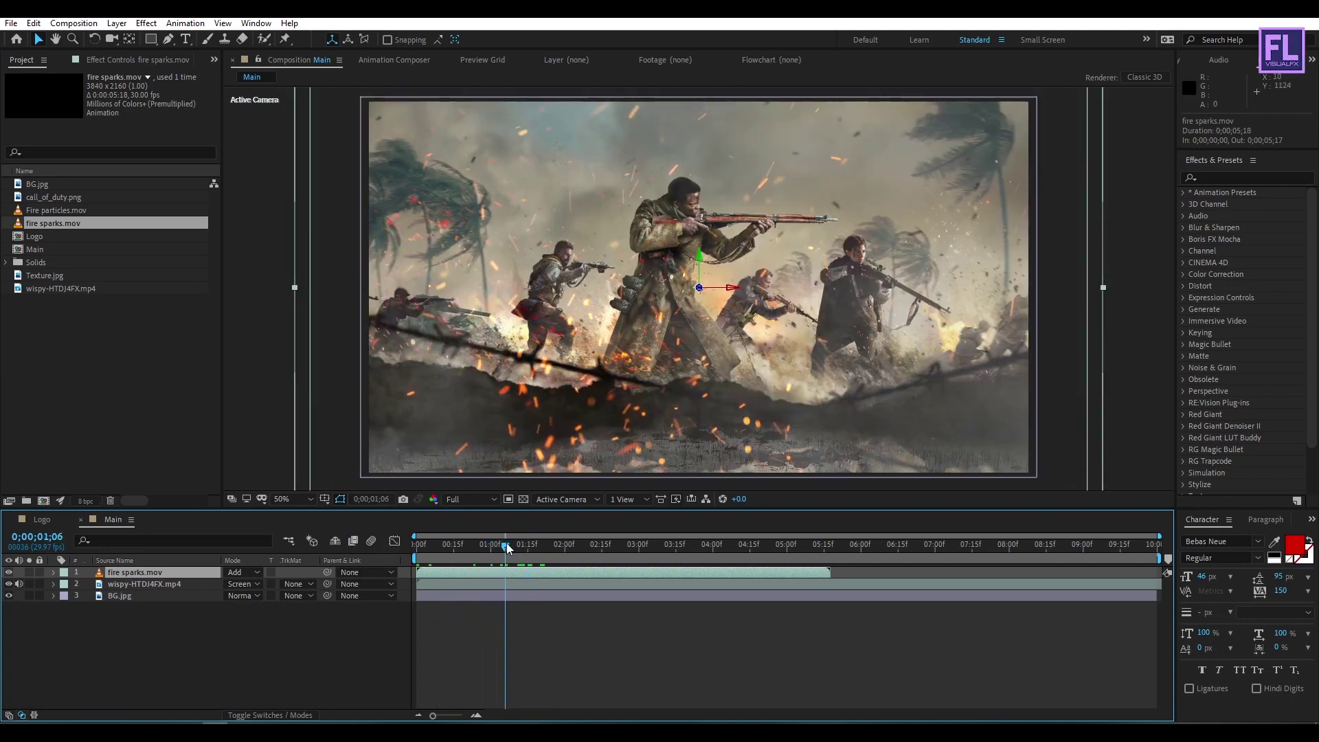
click(176, 625)
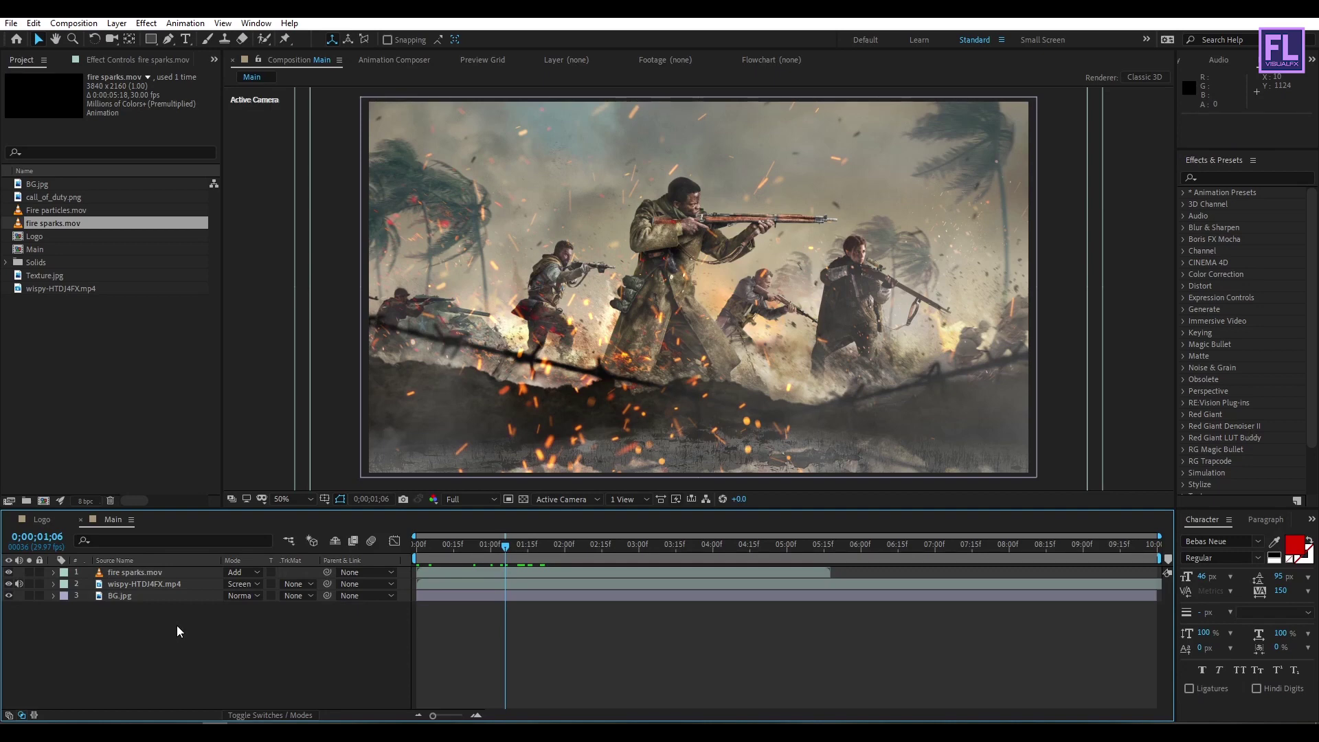
Step: Add Texture.jpg to Main above fire sparks.mov and set its blending mode to Add
click(57, 277)
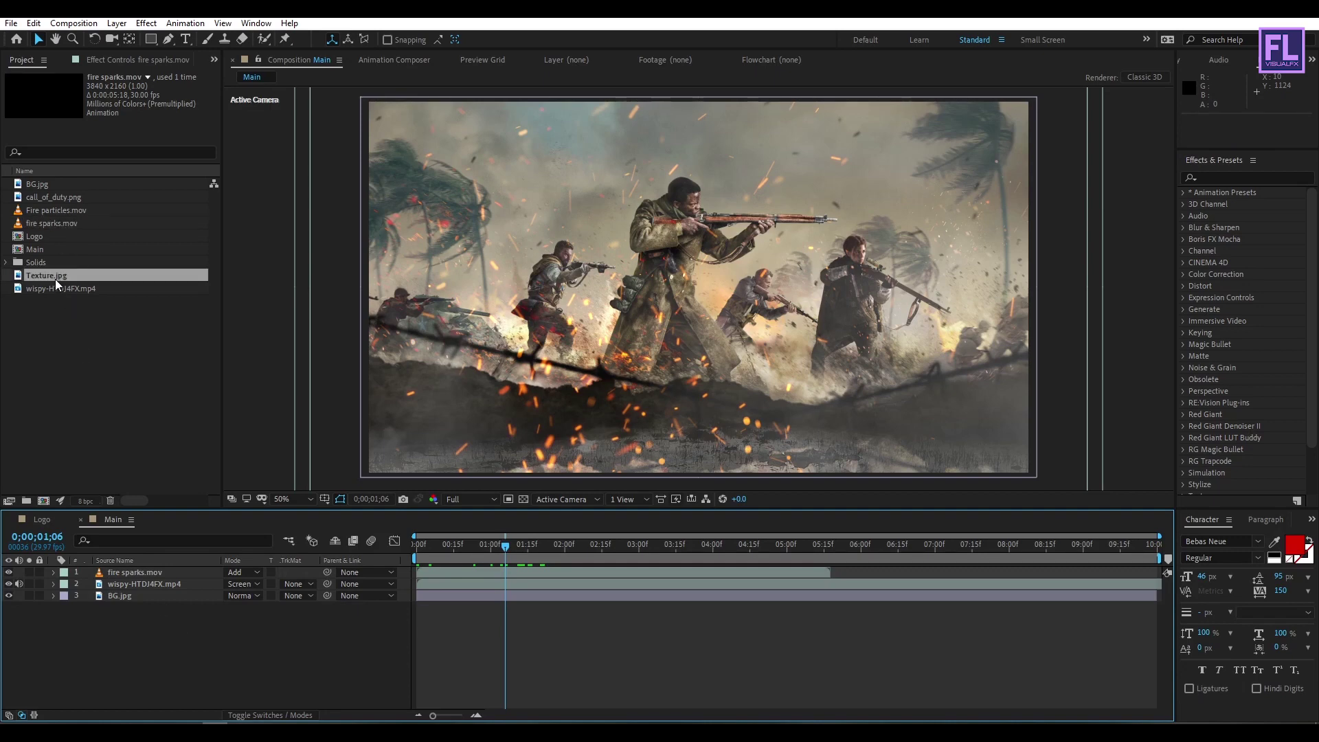
drag(157, 571, 129, 577)
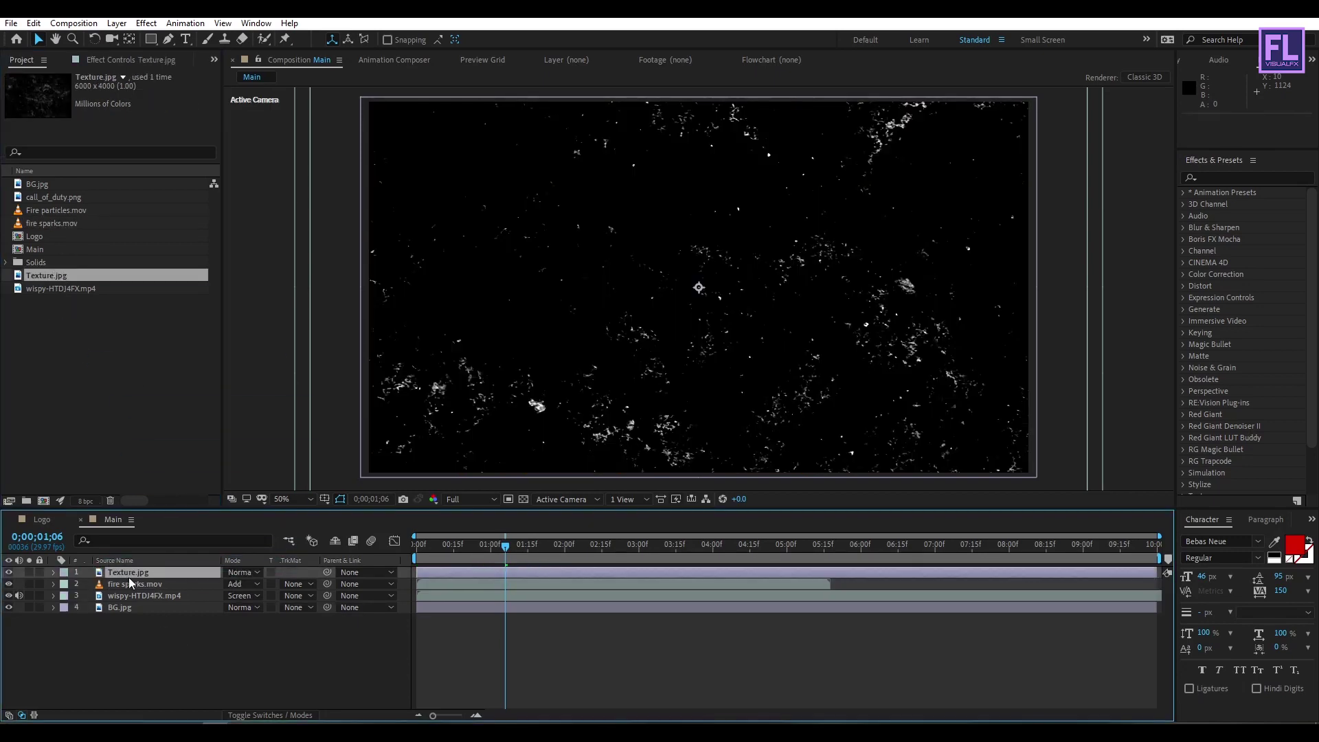
click(246, 572)
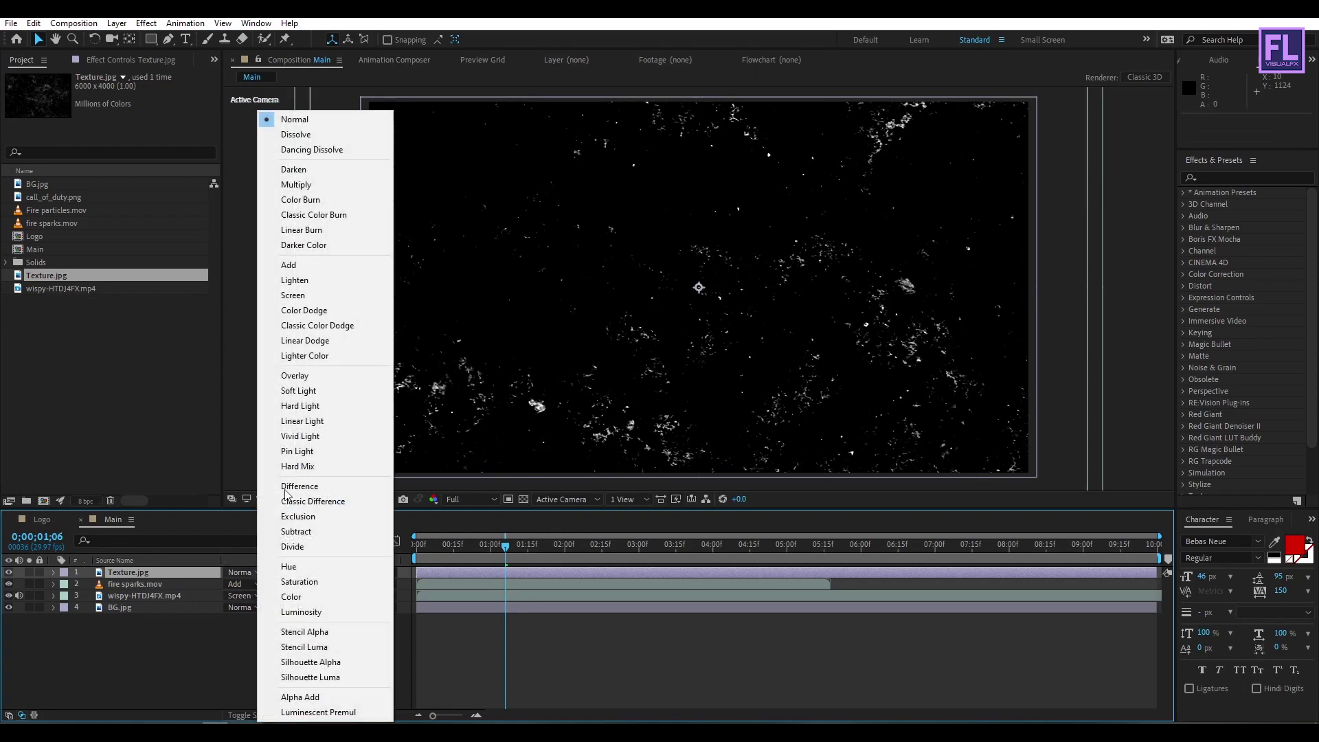
click(324, 264)
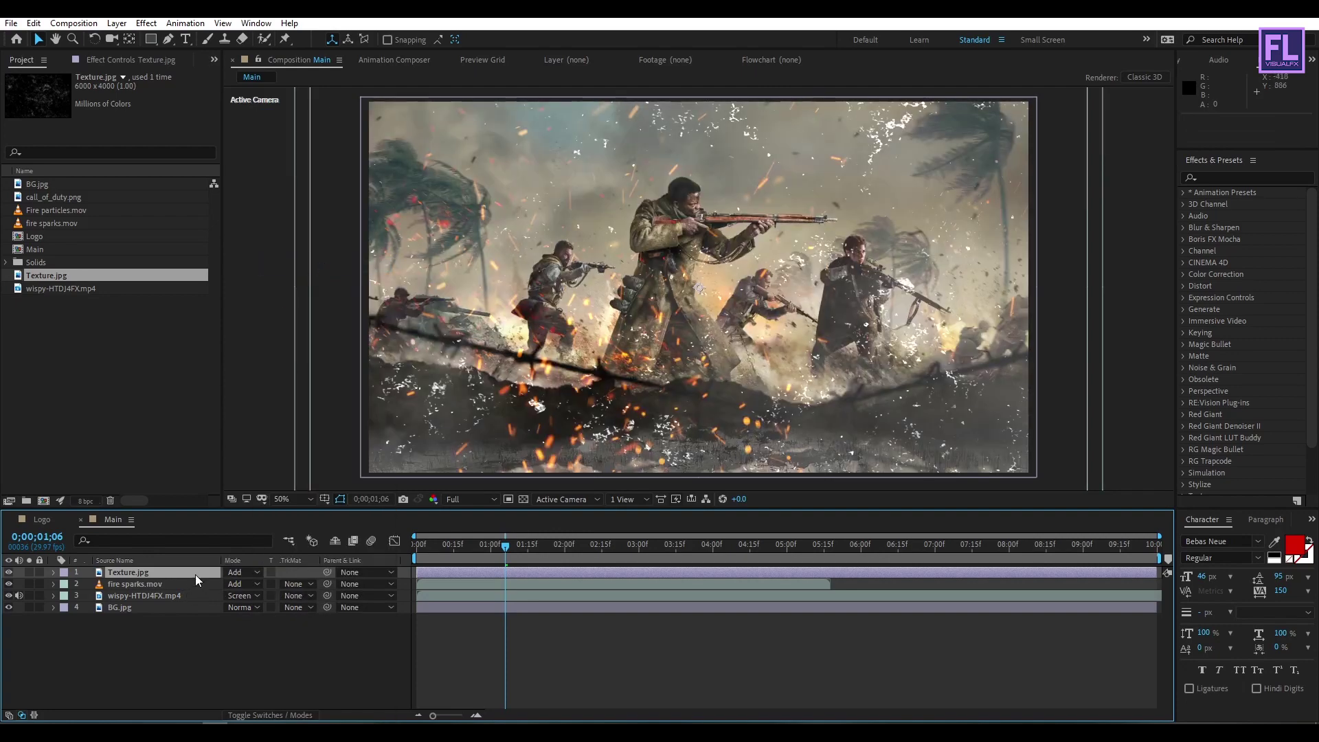
Step: Make Texture.jpg a 3D layer, push it back to a Z position of 603 and collapse its properties
click(243, 714)
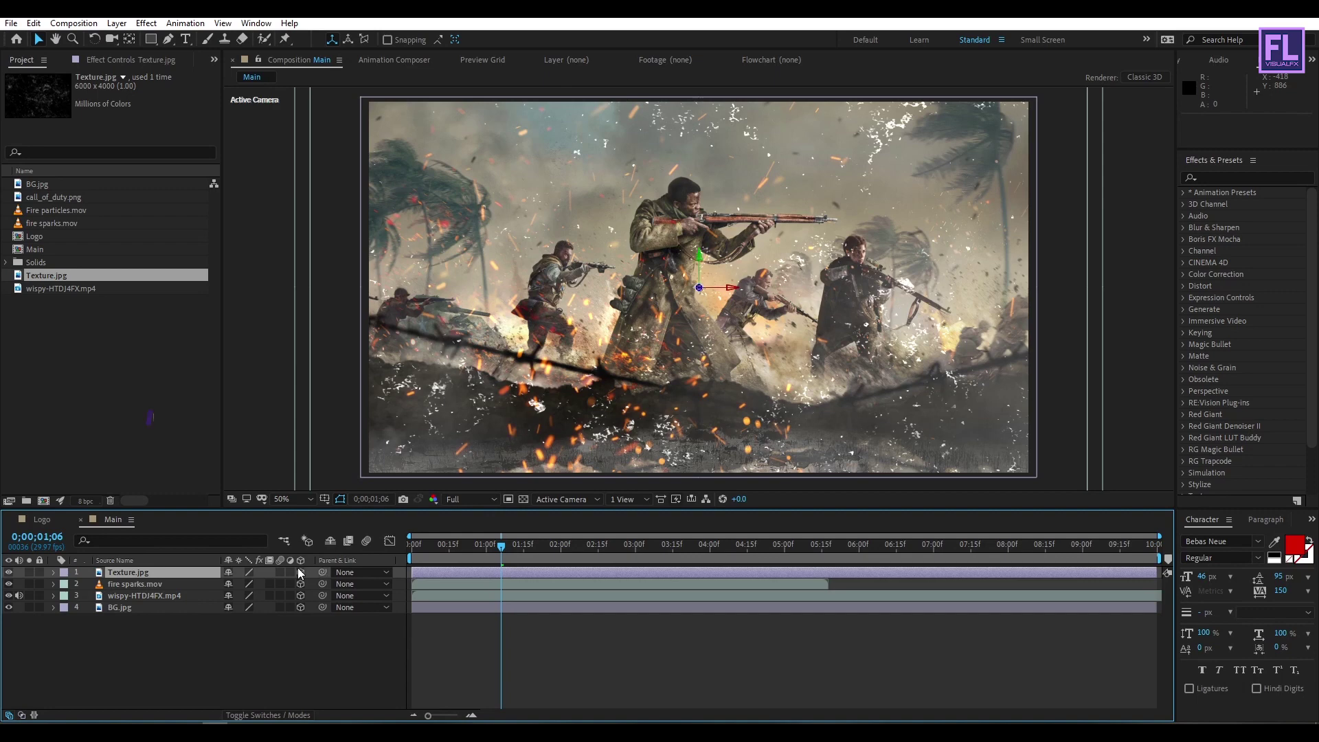
key(p)
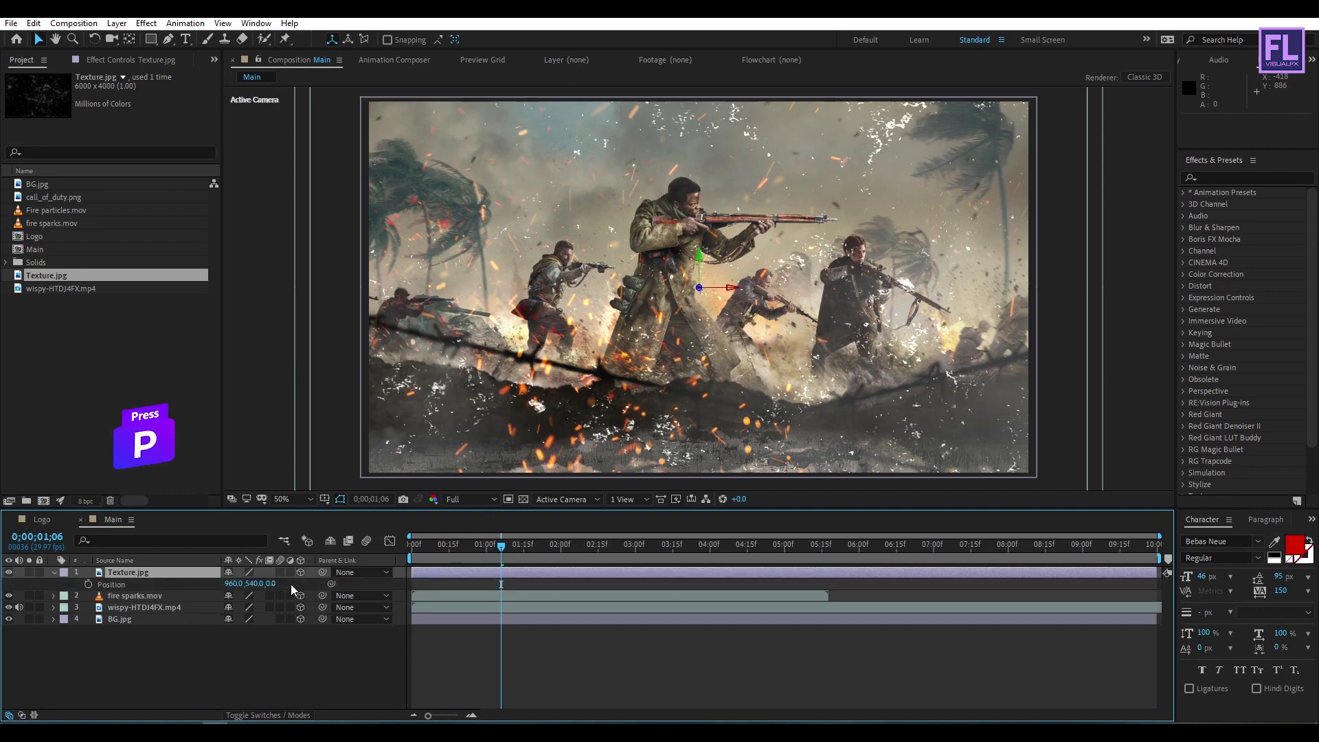
drag(275, 585, 638, 541)
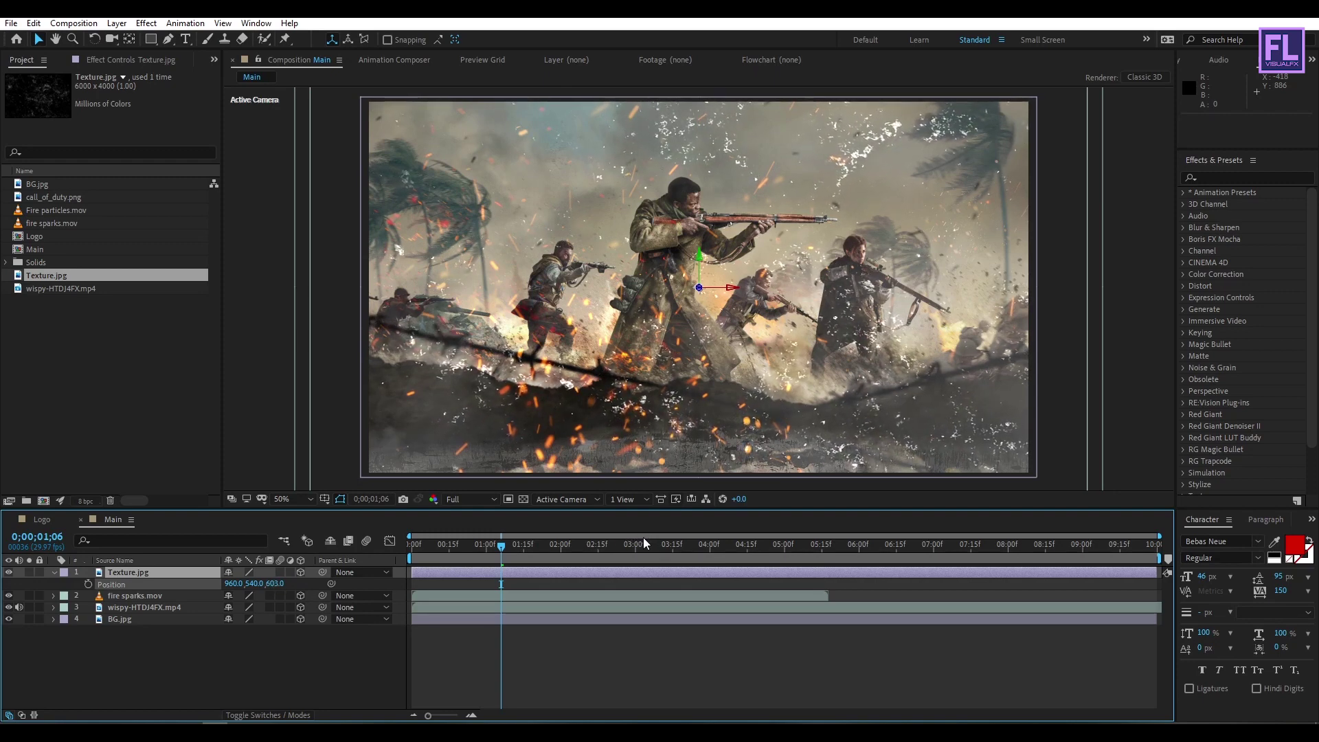
click(54, 573)
click(201, 651)
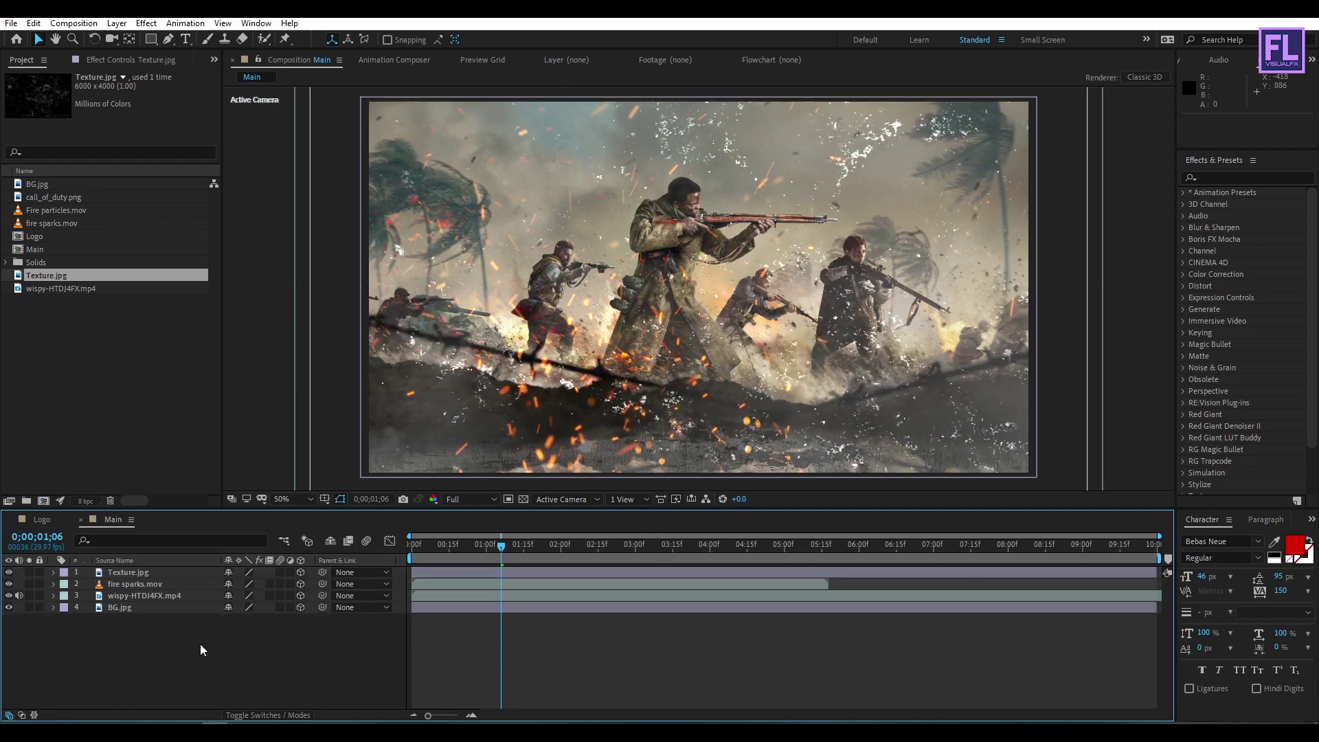
Step: Create a two-node camera in Main with the 50mm preset
right_click(147, 650)
mouse_move(266, 505)
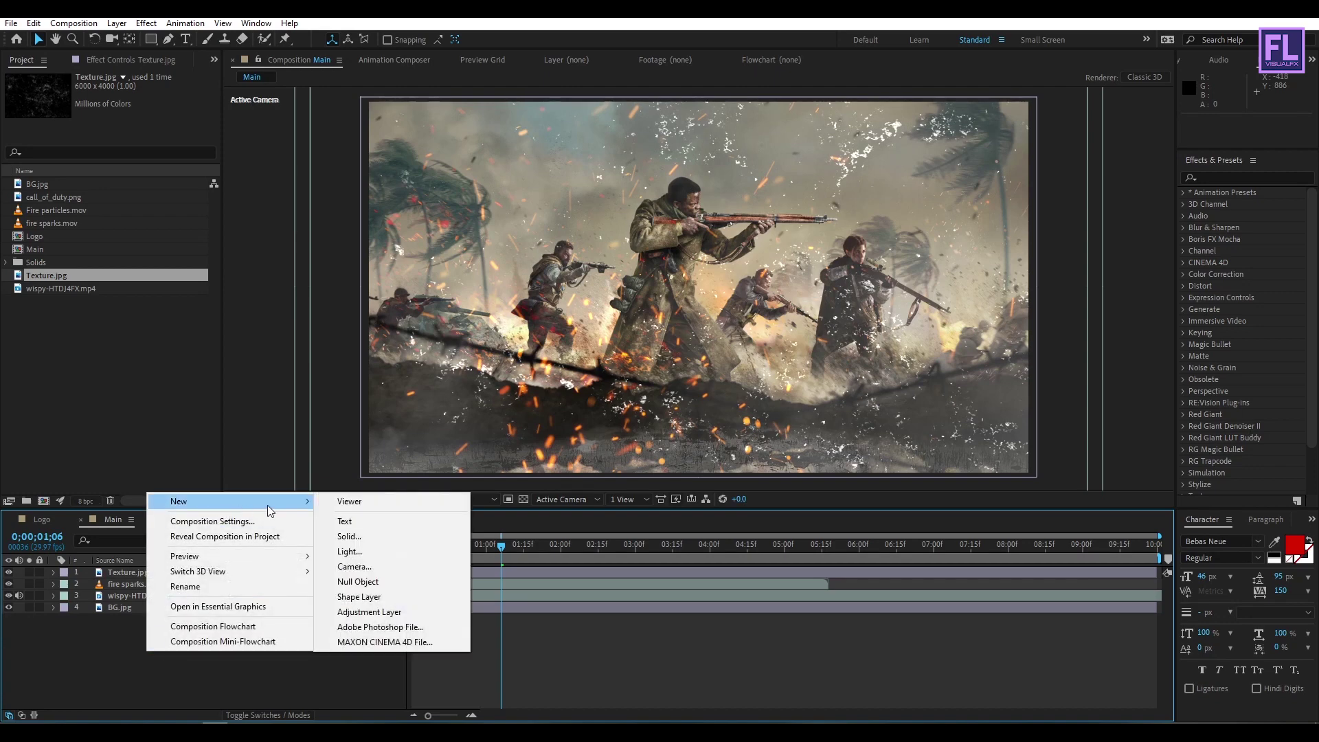
click(378, 567)
click(657, 264)
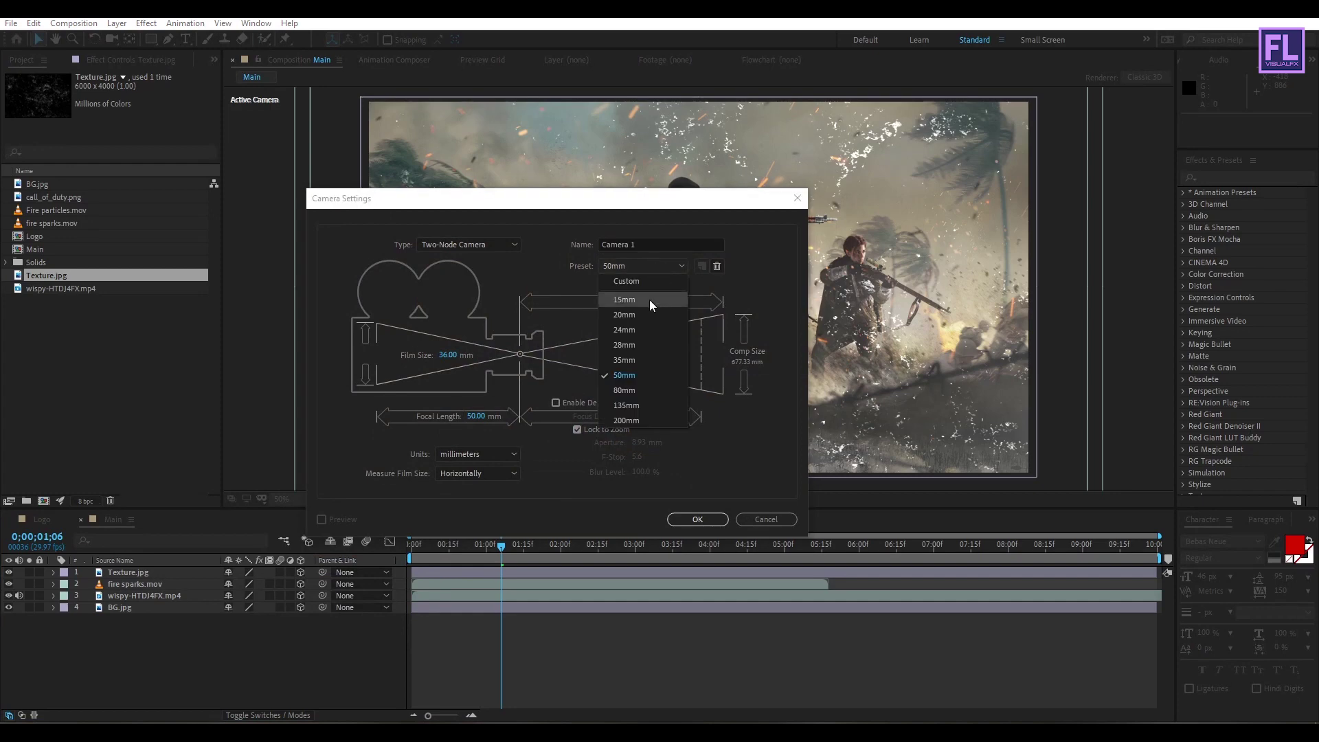
click(699, 515)
click(700, 518)
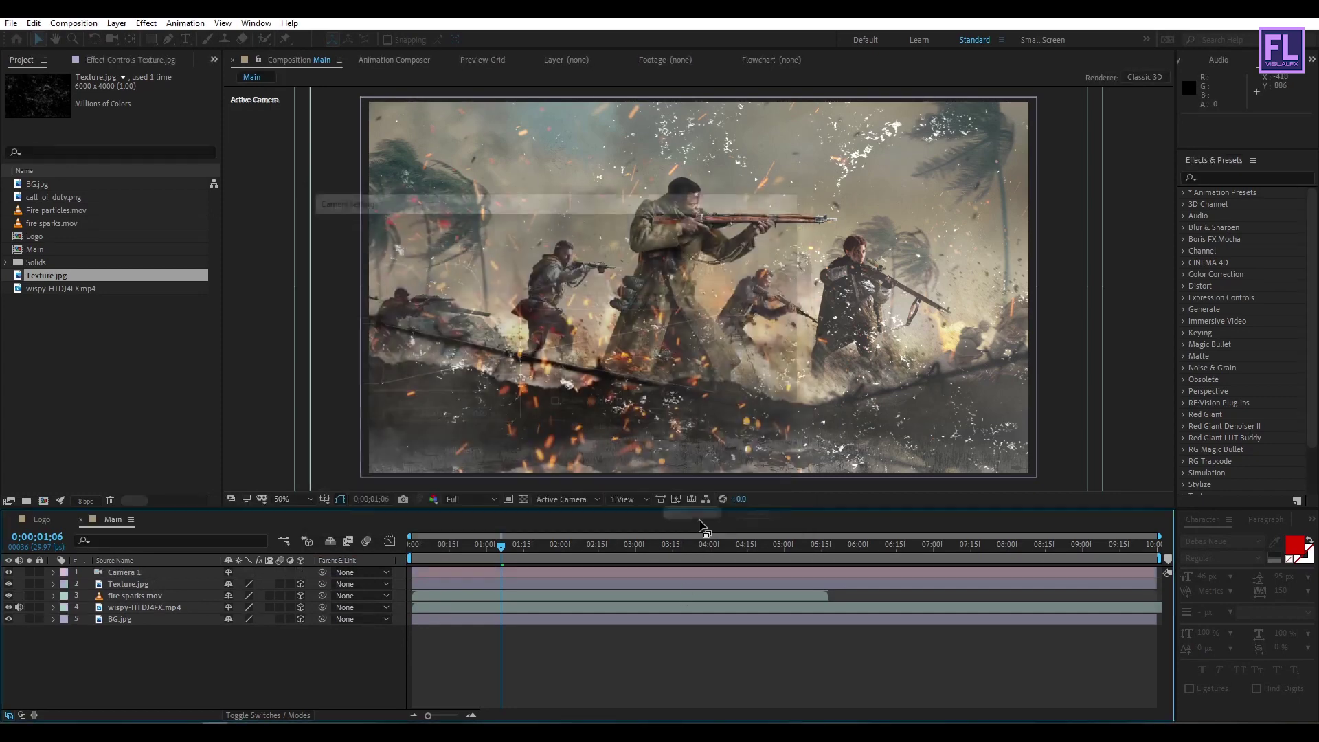
Step: Keyframe the Camera 1 Z position at -86.7 on the first frame and -2694.7 at 0;00;06;02
click(412, 549)
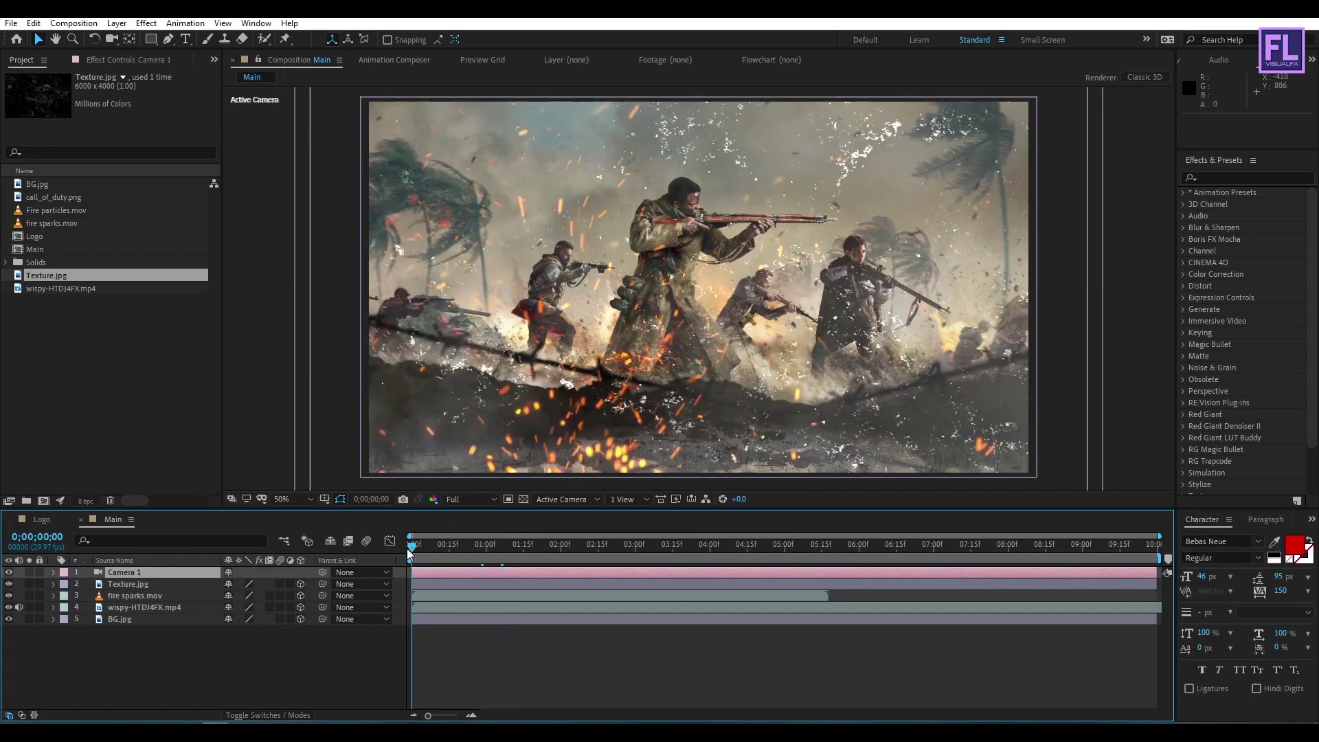
key(p)
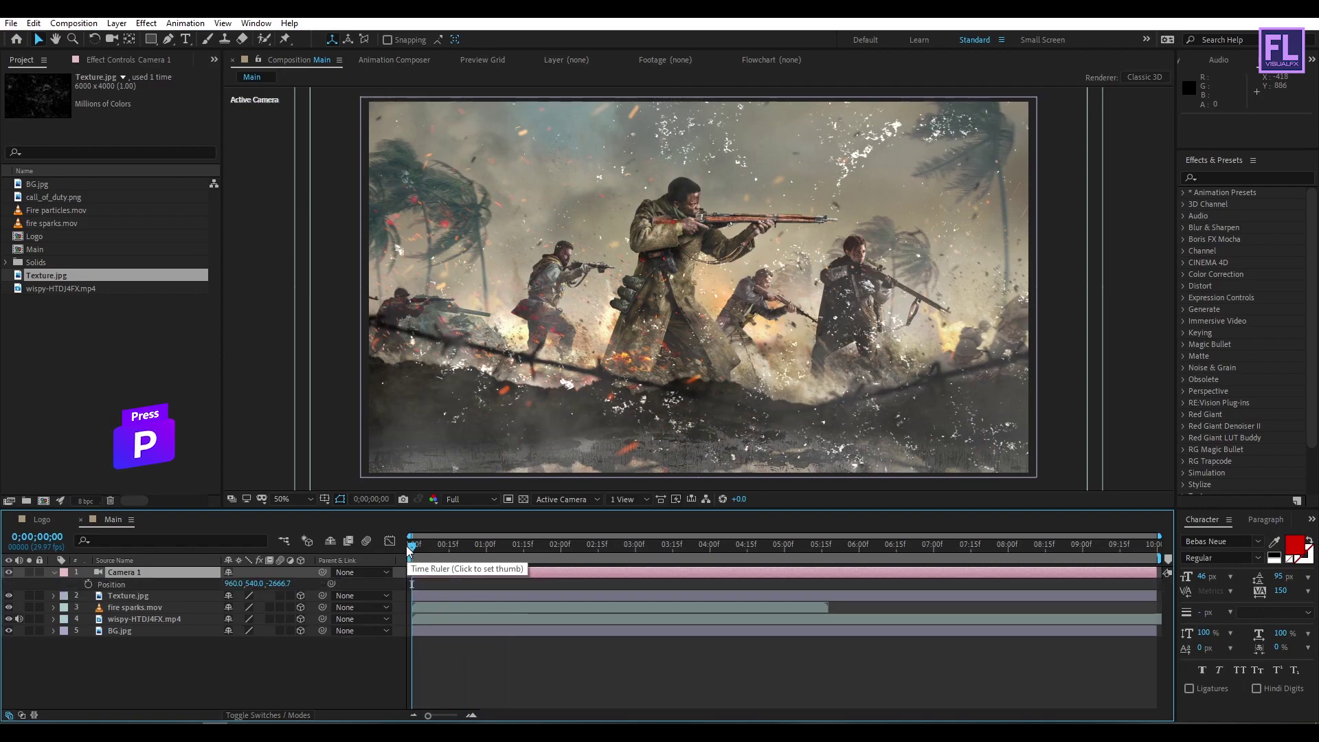
click(87, 584)
drag(288, 583, 864, 554)
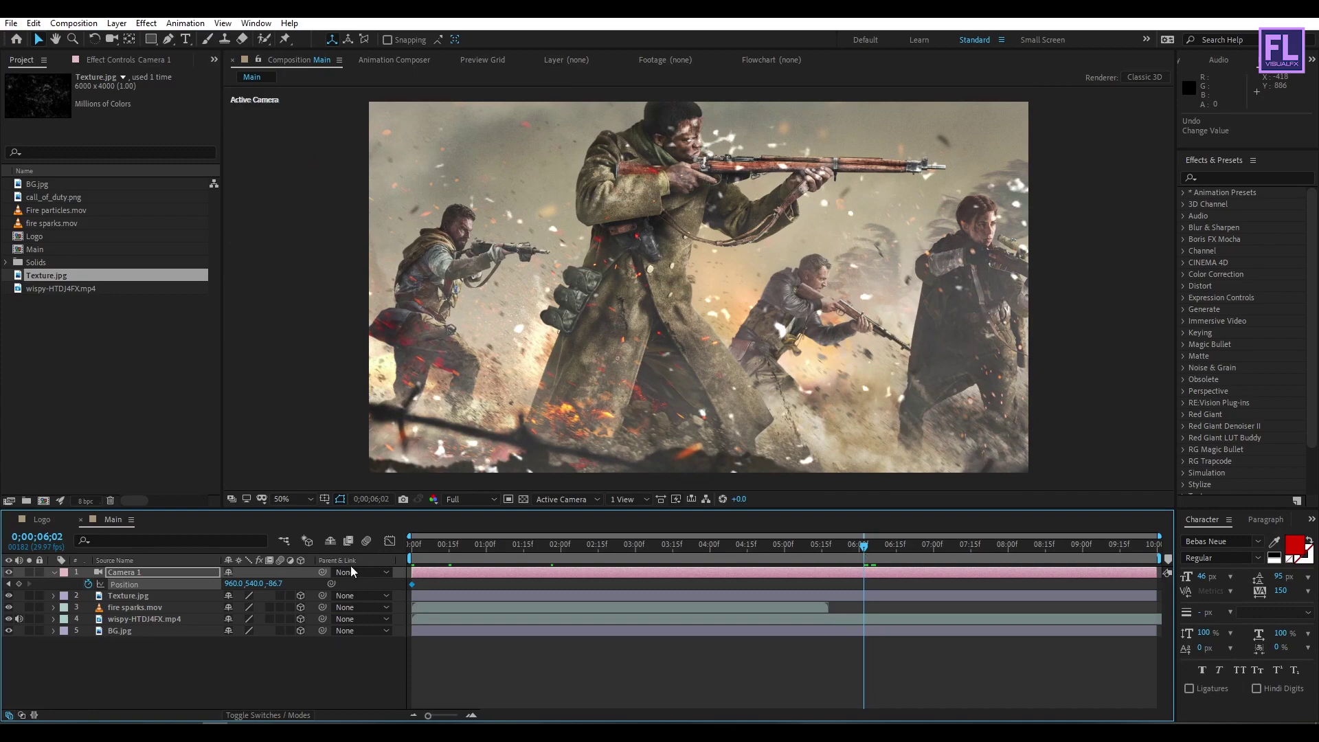
drag(279, 585, 101, 584)
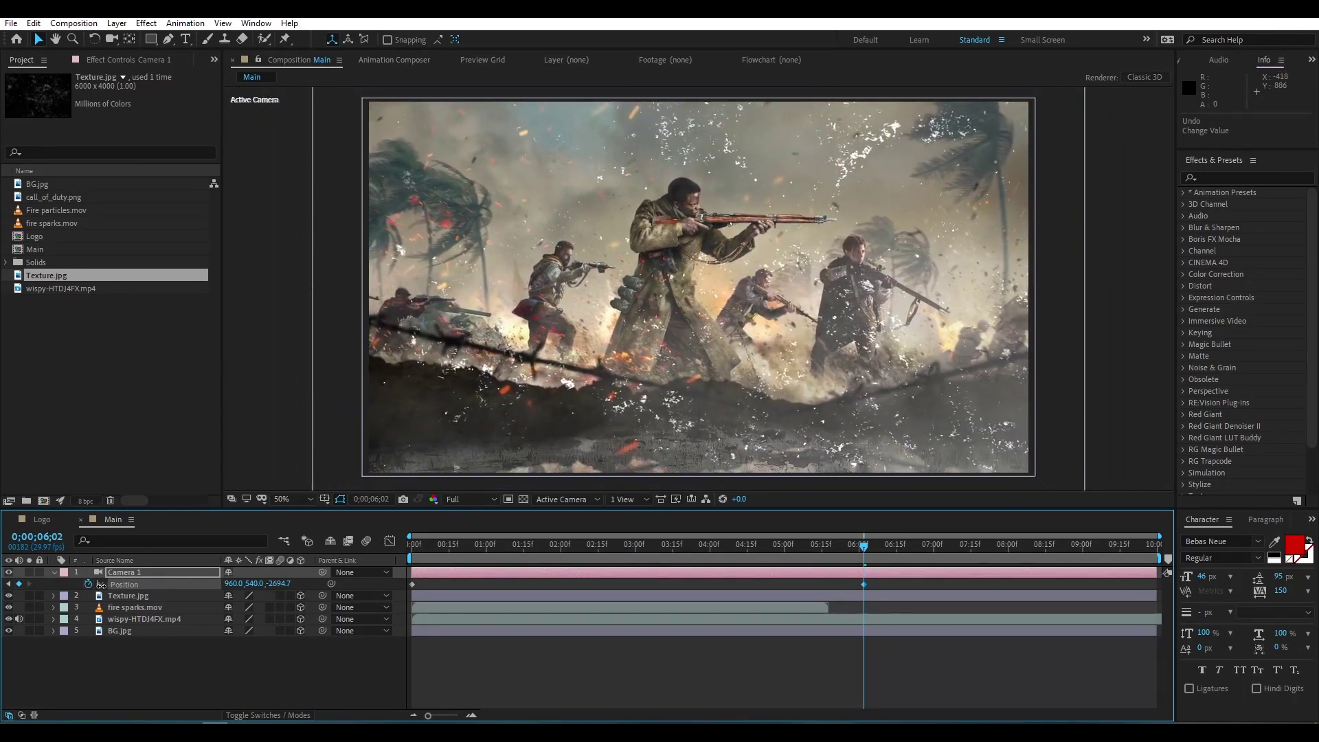
Step: Apply Easy Ease to both camera Position keyframes and lengthen both influences to give the speed graph a sharp central peak
drag(885, 579, 391, 588)
key(F9)
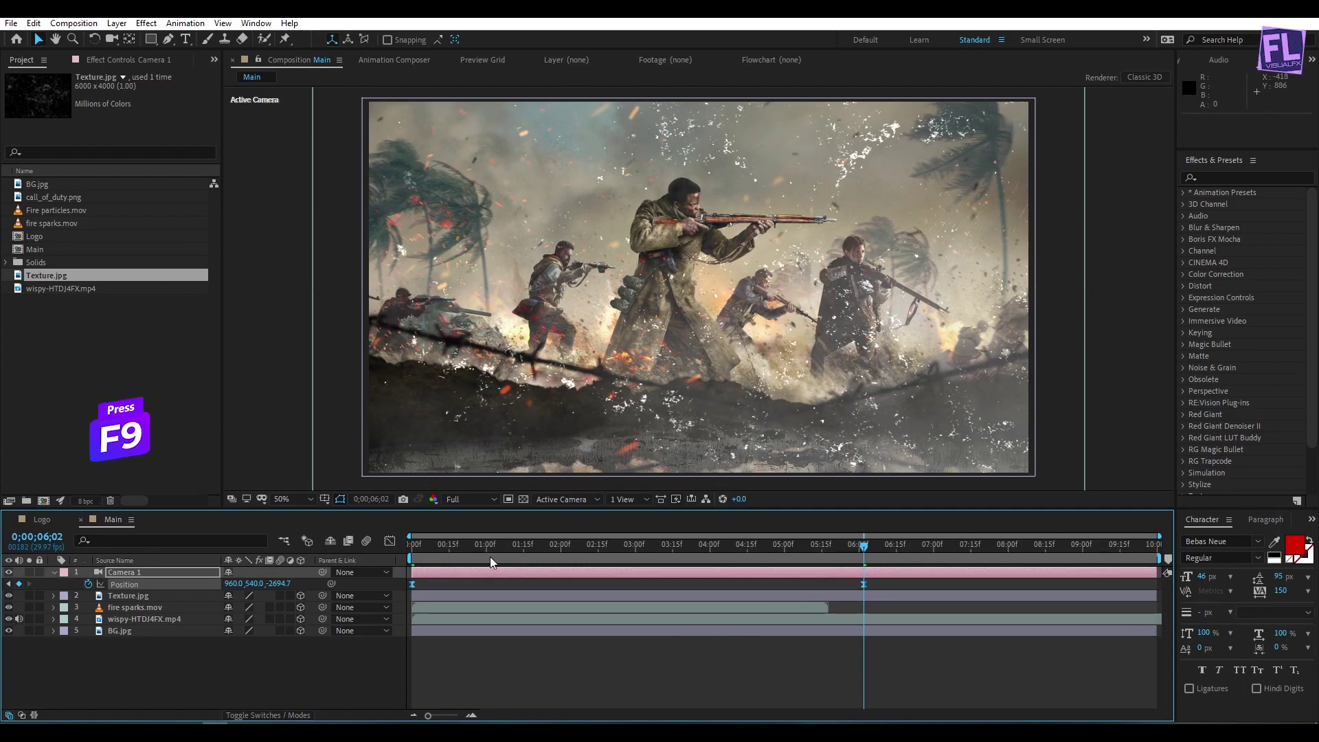
click(391, 540)
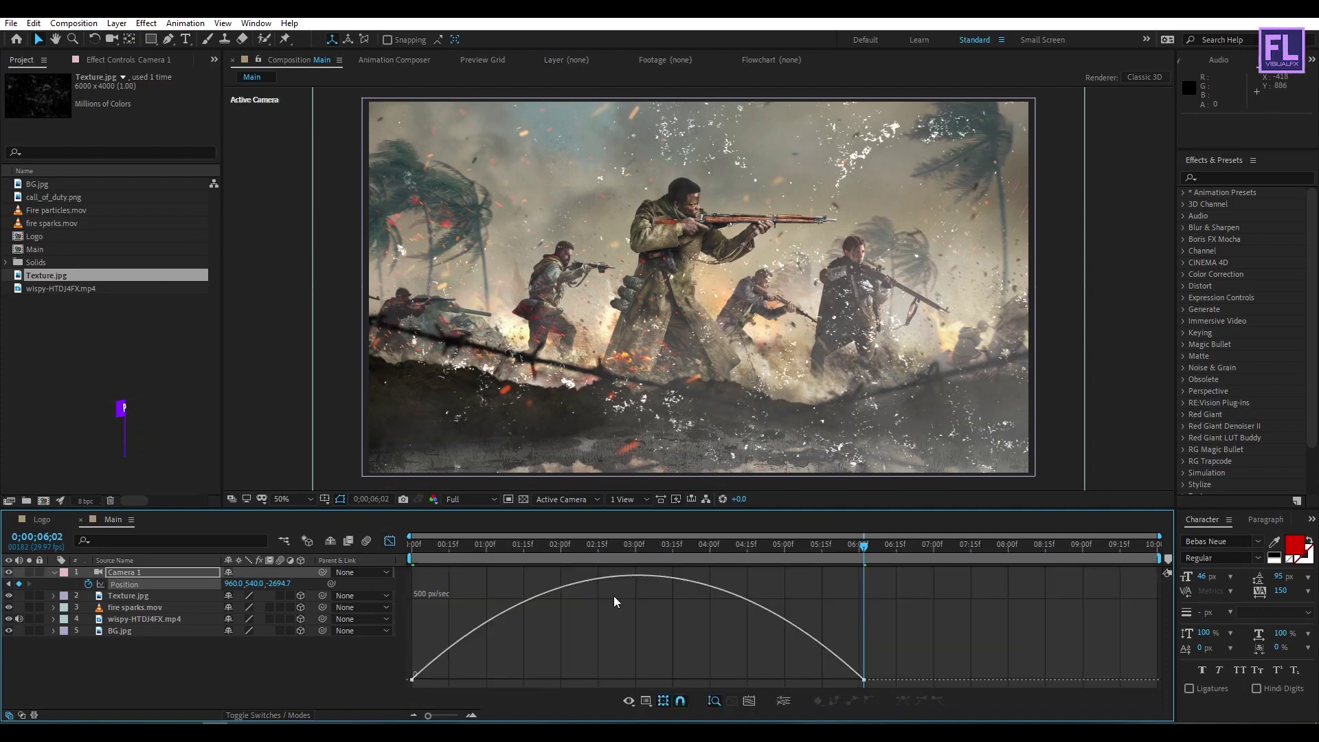
drag(850, 676, 850, 683)
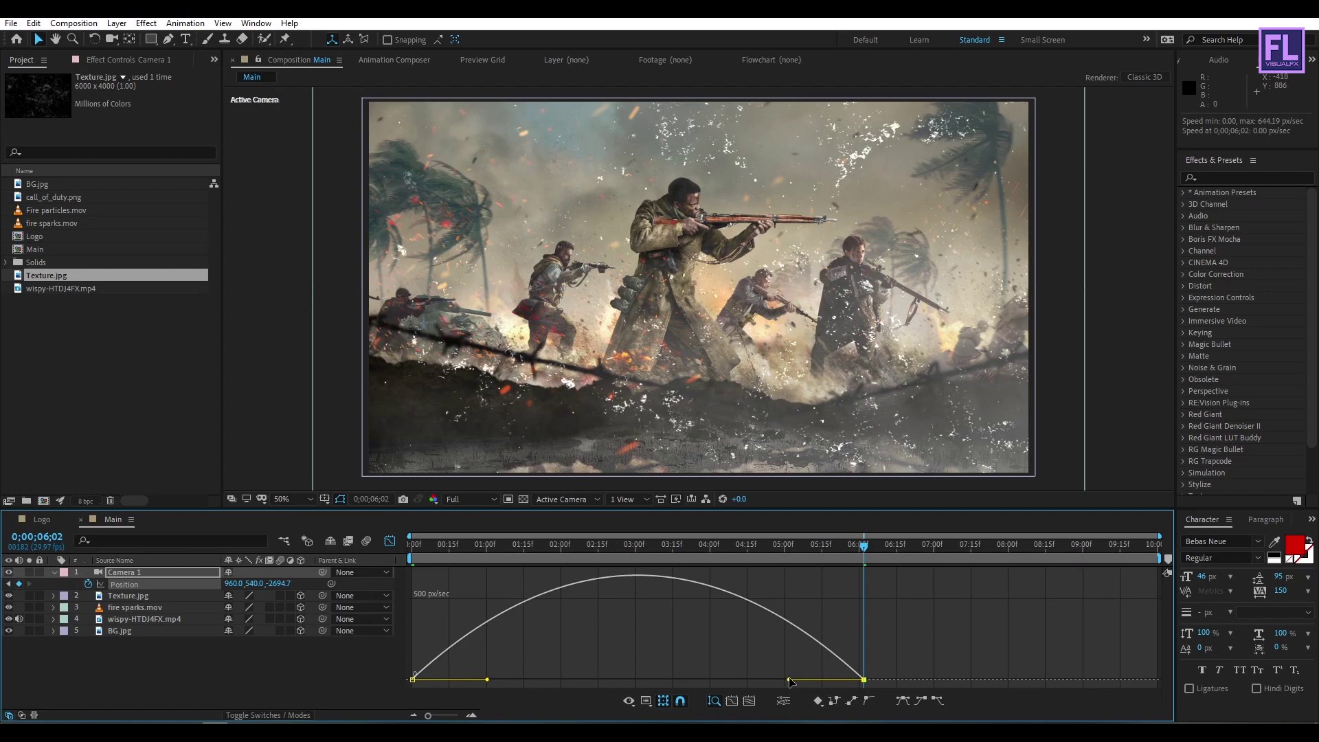
drag(790, 679, 682, 680)
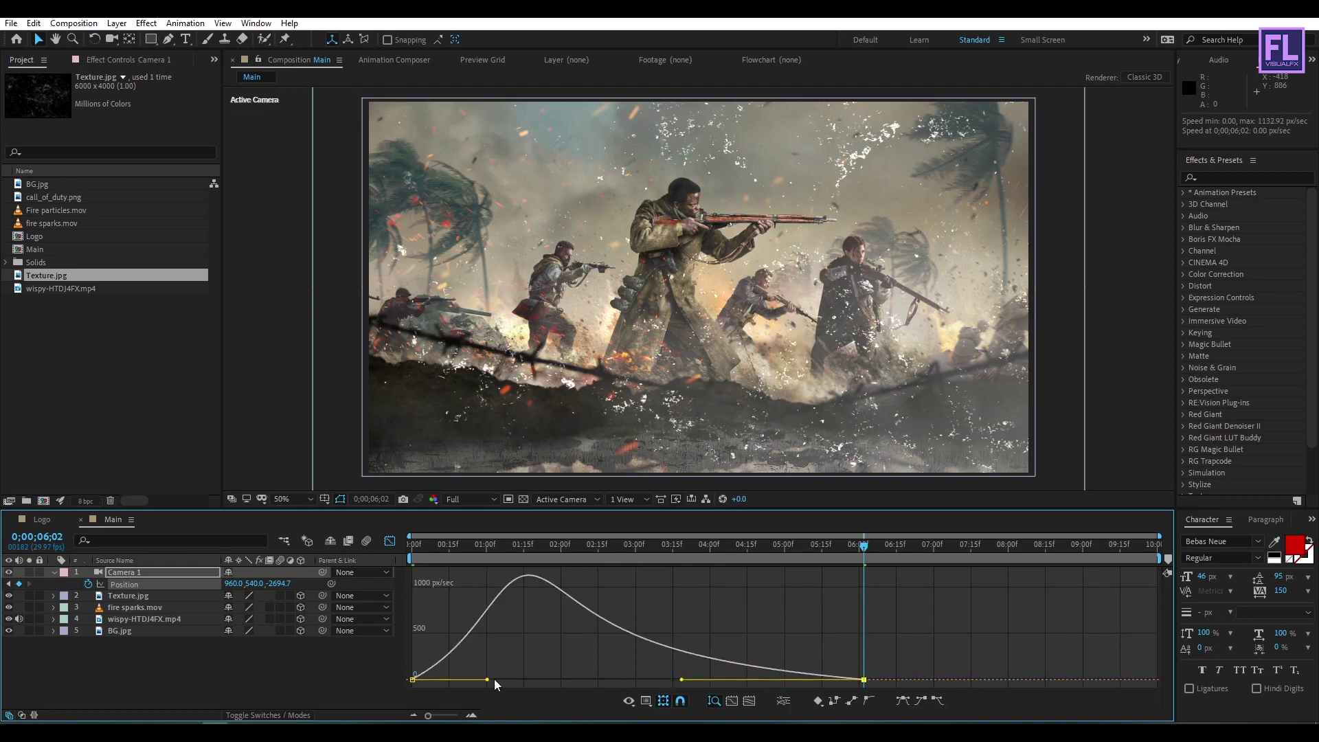
drag(488, 679, 595, 680)
Step: Set the preview resolution to Half, play back the camera pull-out outside the graph editor and collapse the Camera 1 properties
drag(621, 546, 411, 547)
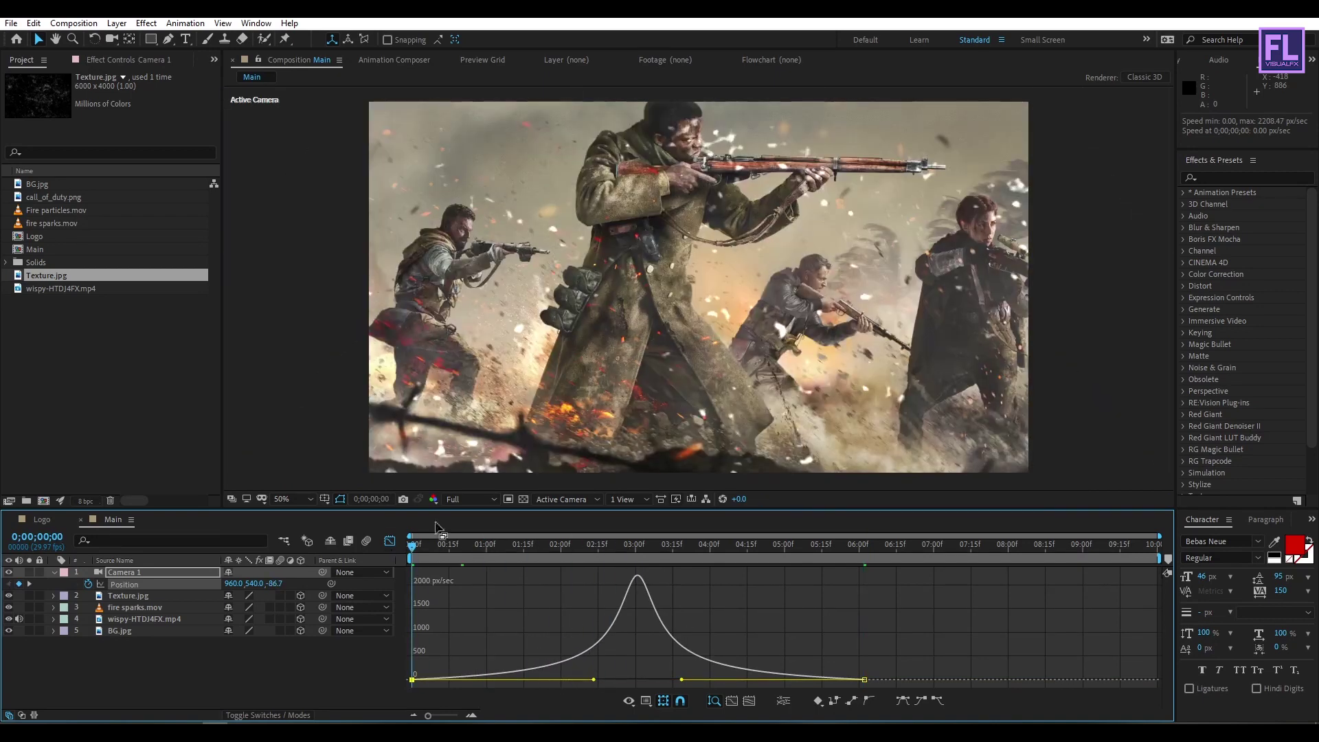
click(471, 500)
click(463, 547)
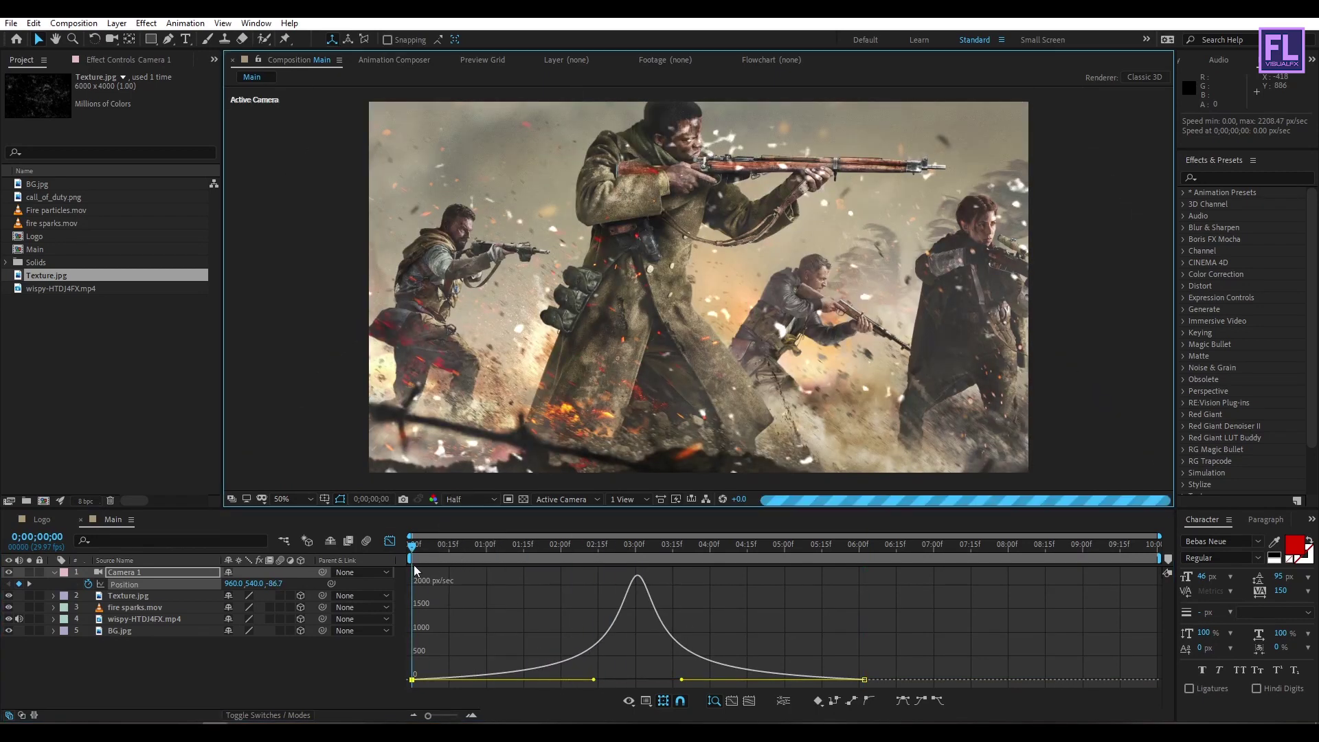
click(390, 542)
key(space)
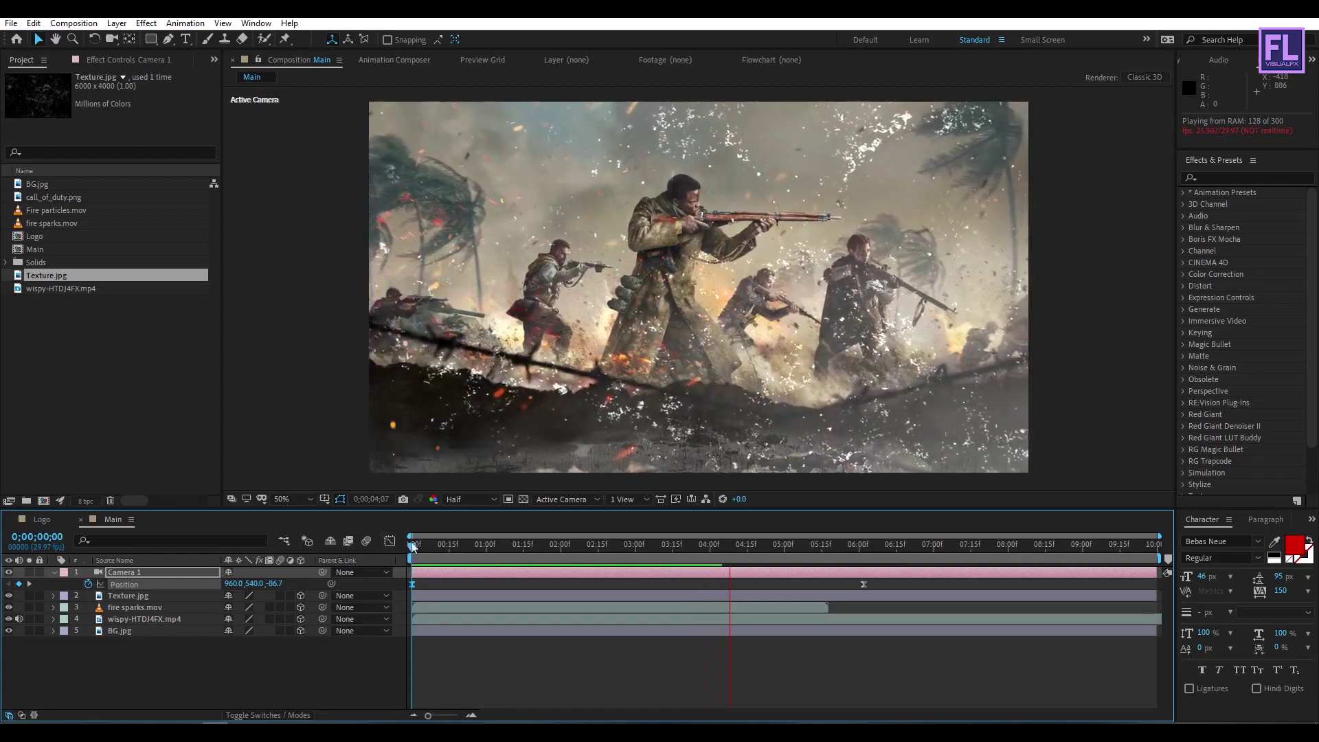
click(488, 546)
click(454, 544)
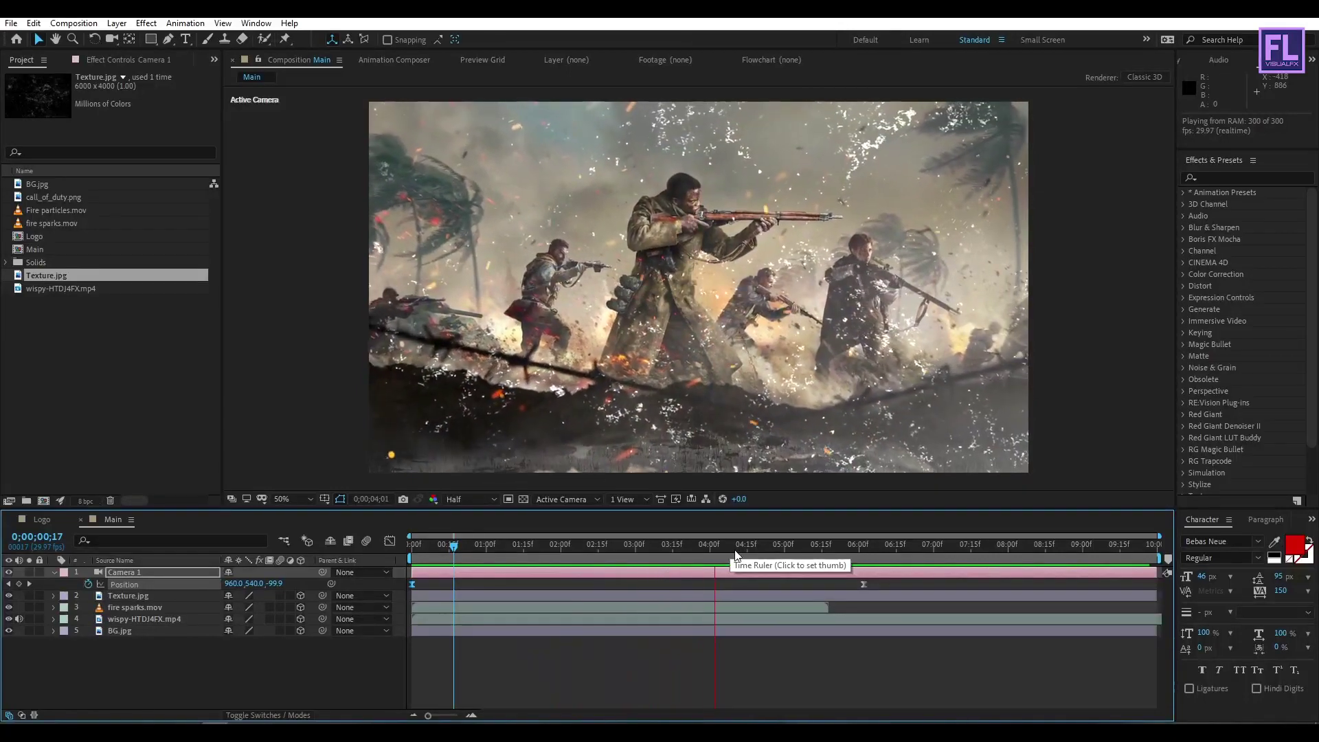
click(788, 545)
drag(787, 546, 814, 547)
click(54, 573)
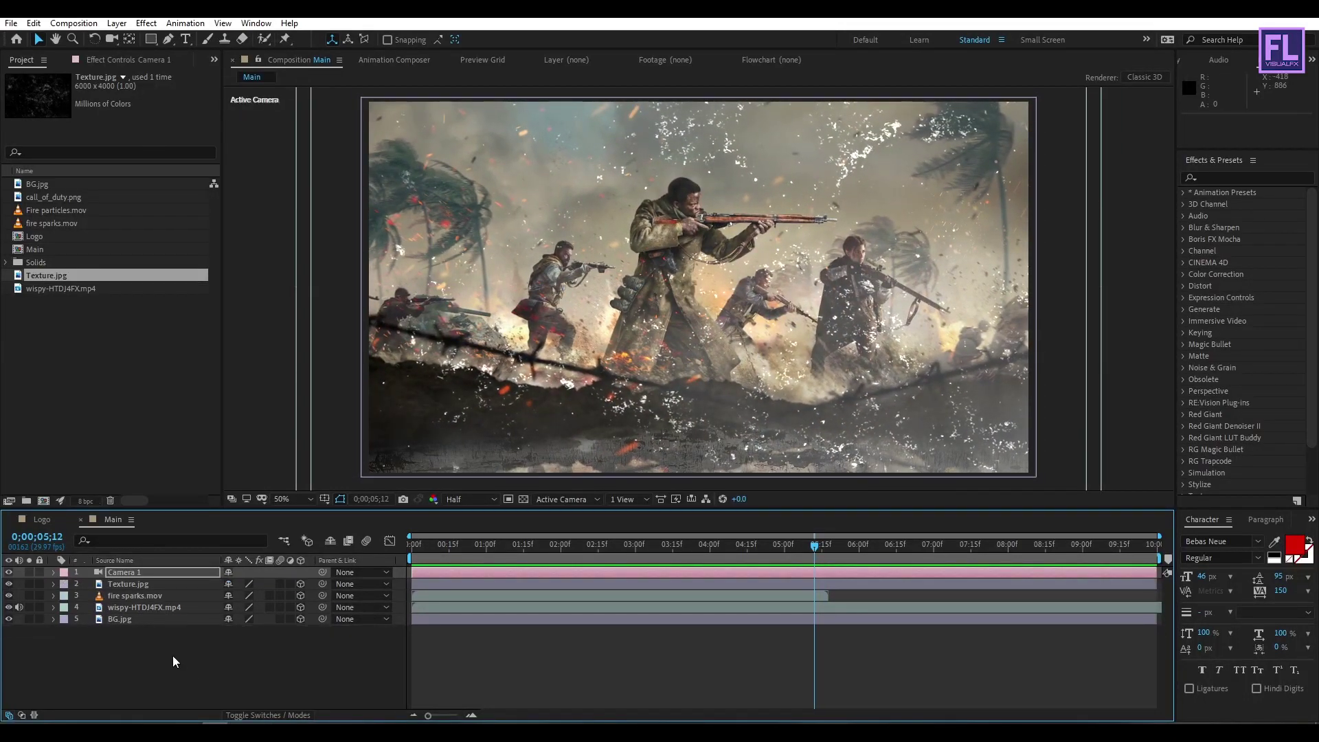
Step: Create a black solid as the top layer of the Main composition
right_click(139, 664)
mouse_move(206, 517)
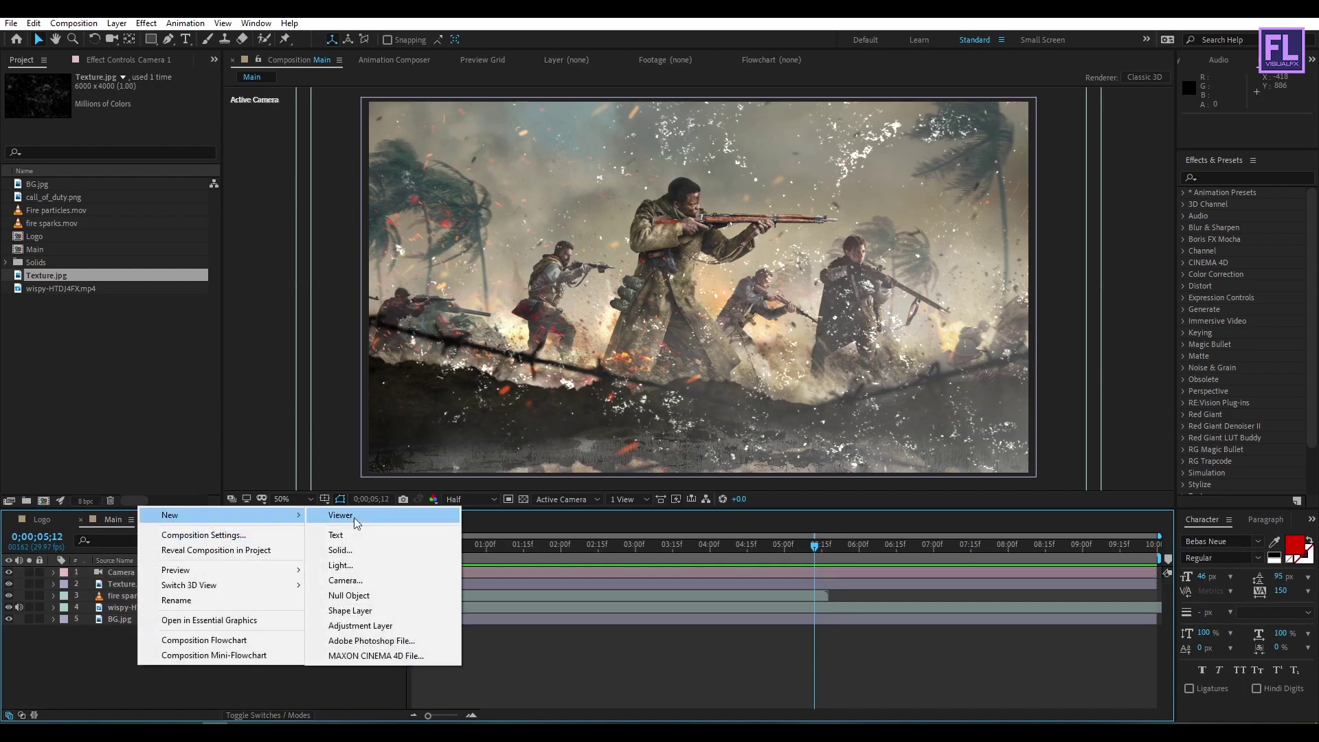
click(385, 549)
click(706, 524)
click(426, 229)
click(701, 121)
click(763, 563)
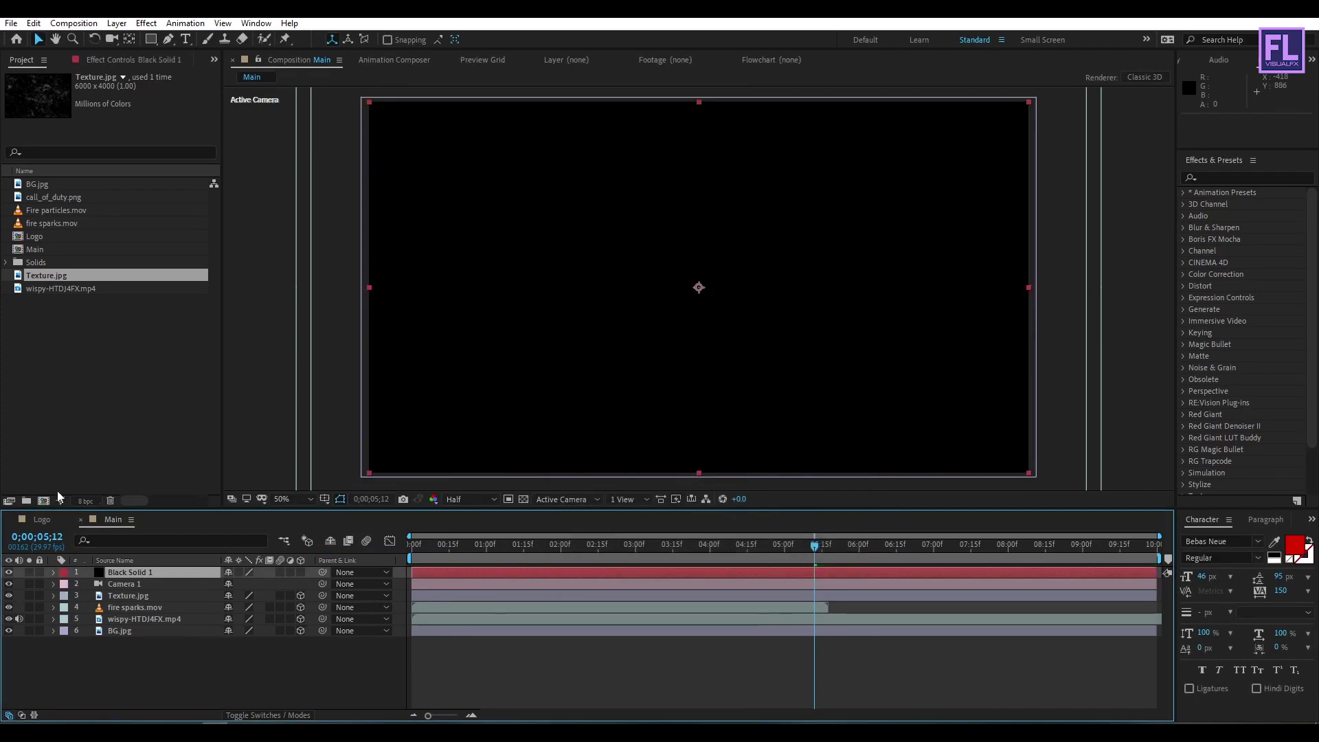
Step: Add an elliptical mask filling the whole black solid and invert it so only the corners stay dark
click(147, 37)
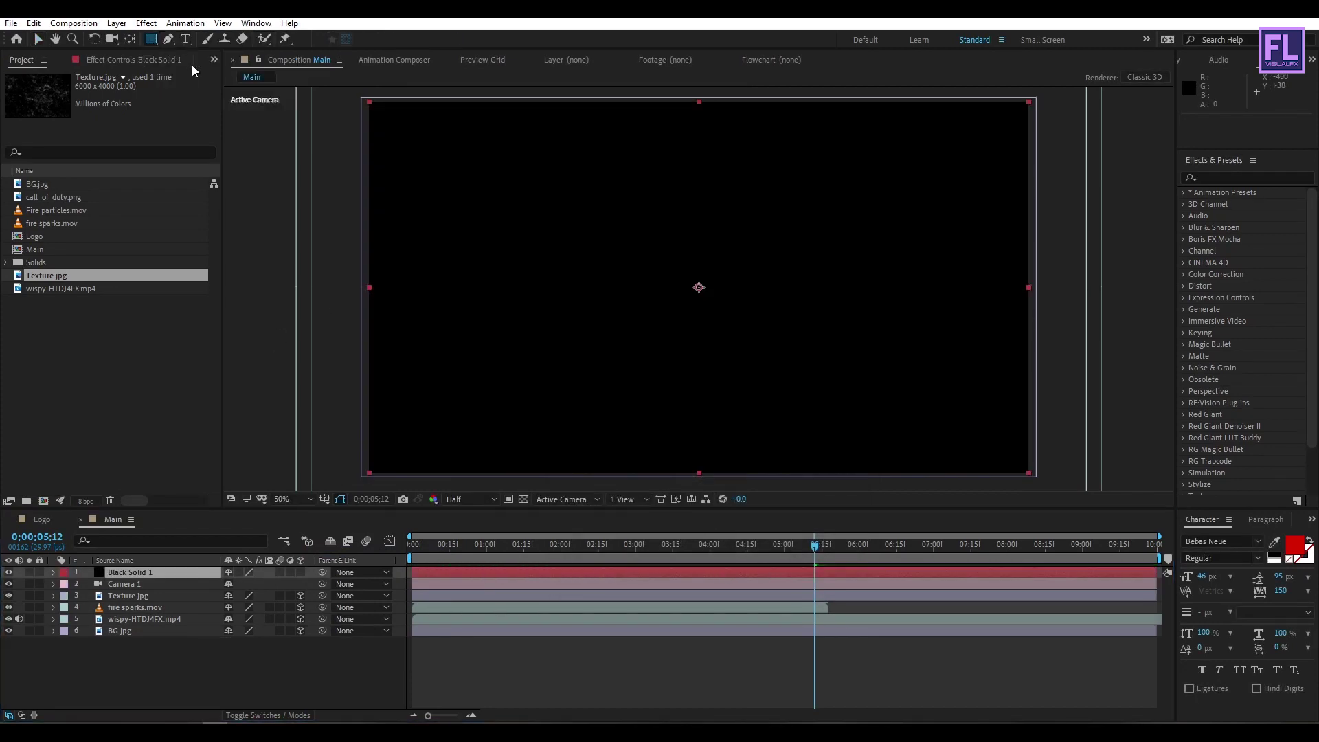
double_click(149, 42)
key(v)
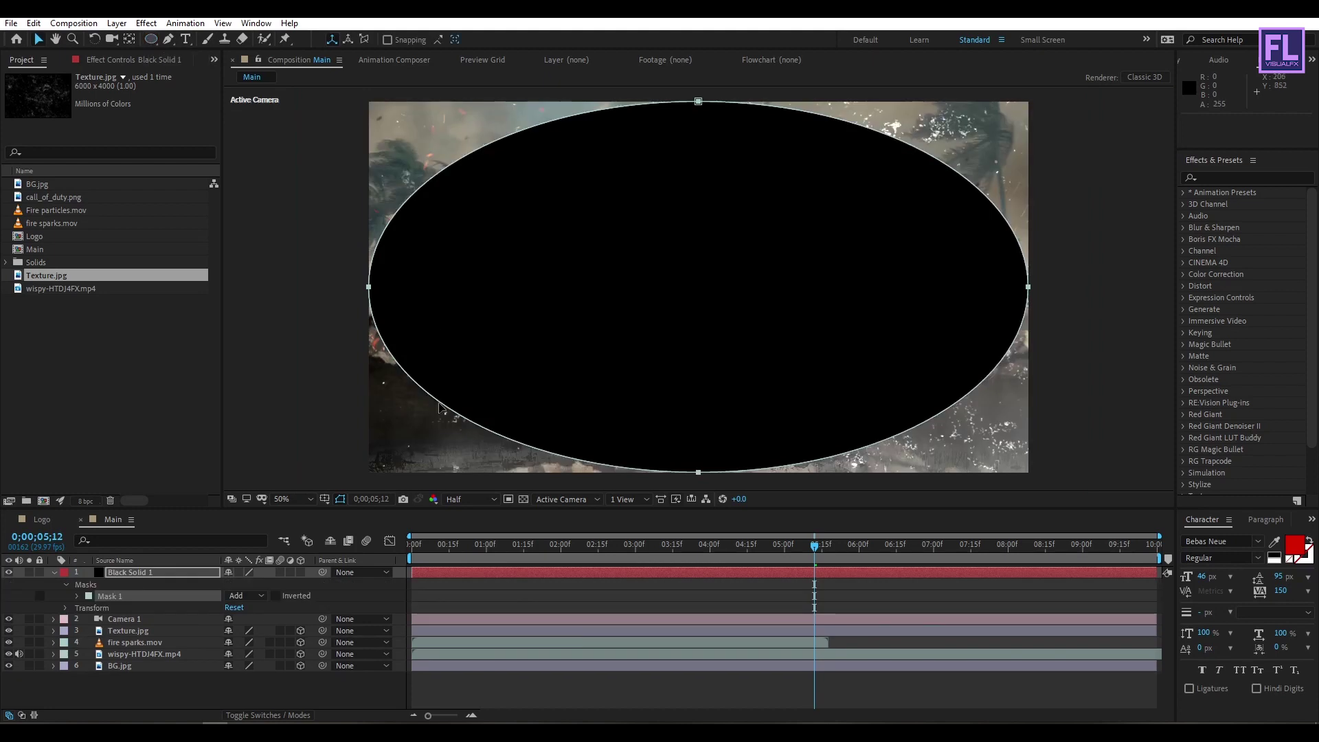
click(275, 595)
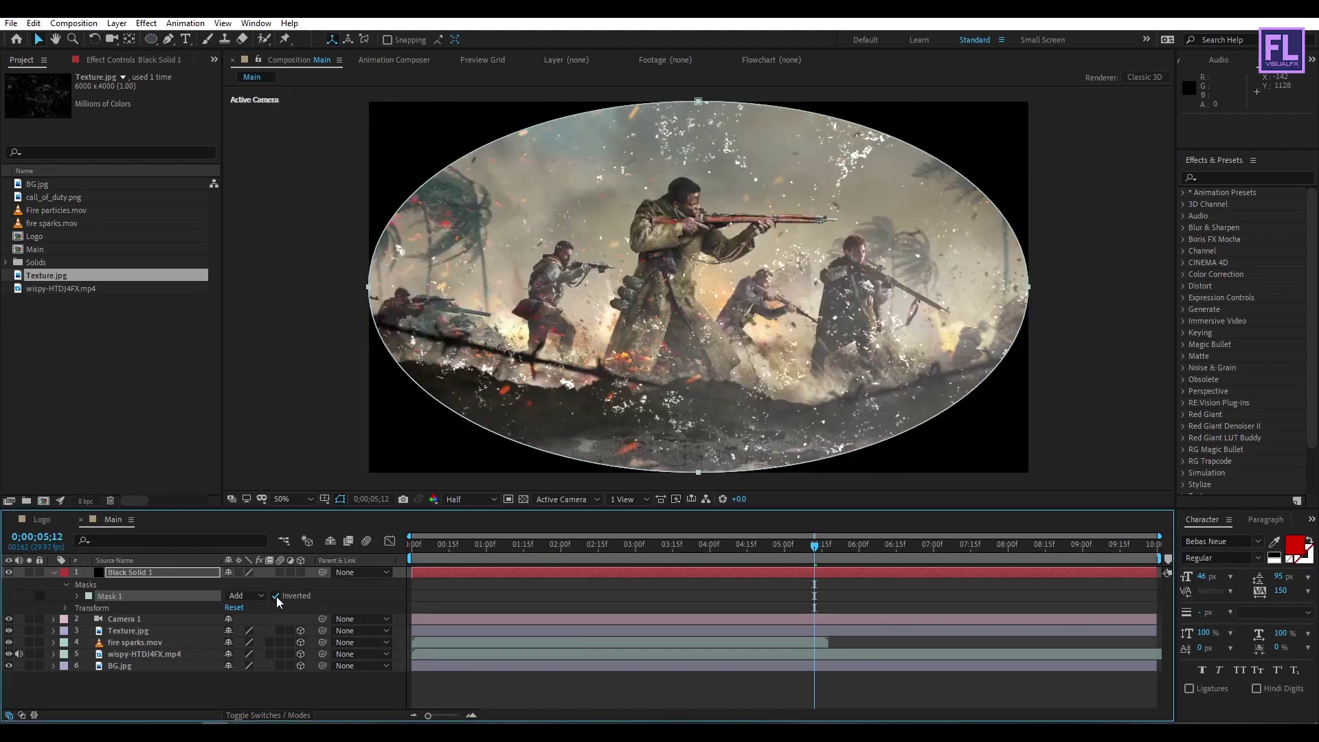
Step: Set the black solid's Mask Feather to 514 pixels to form a soft vignette, and collapse its properties
click(161, 573)
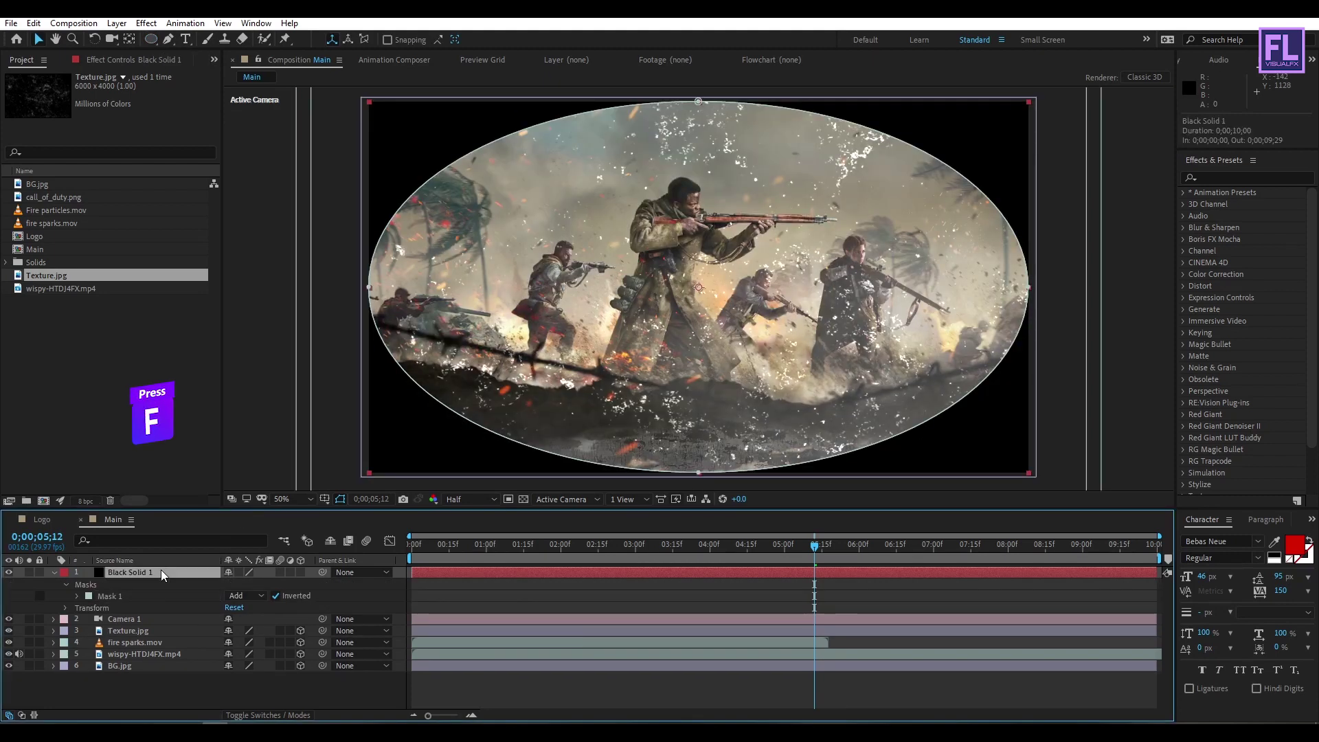
key(f)
drag(243, 596, 570, 580)
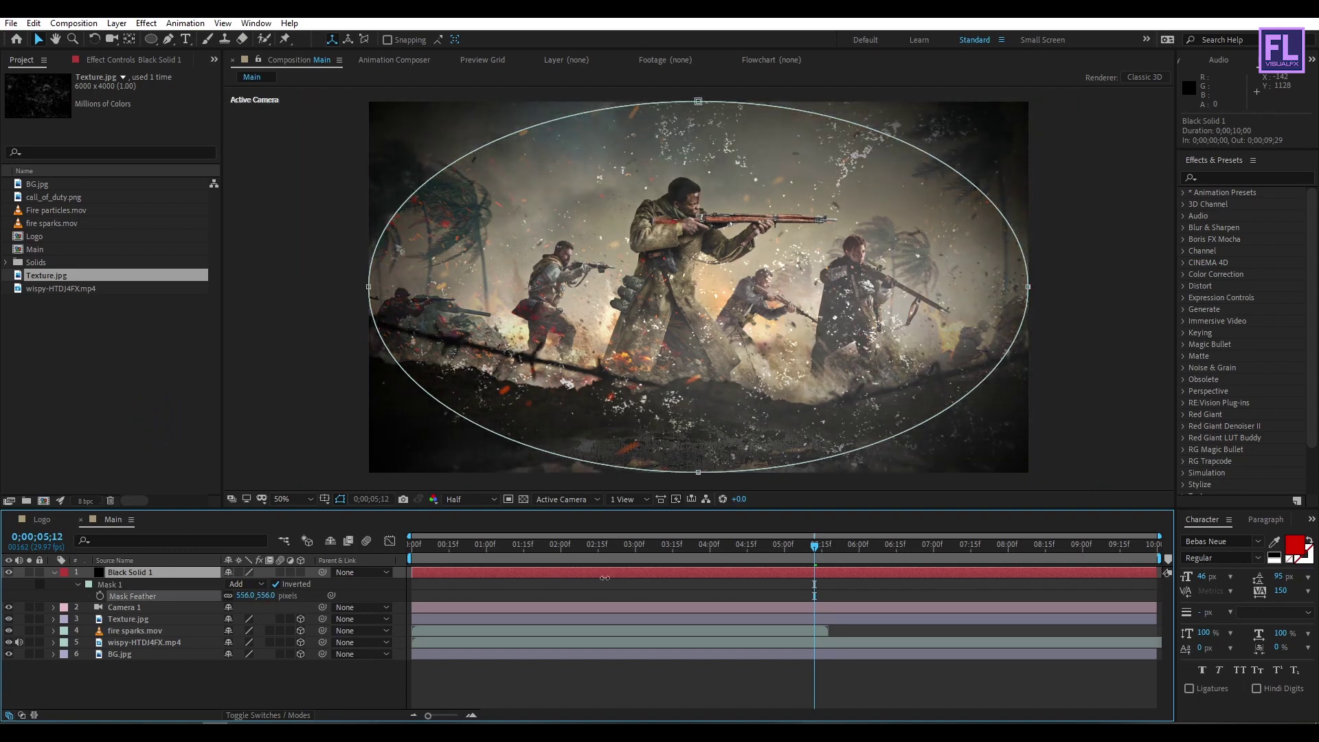
drag(576, 578, 574, 579)
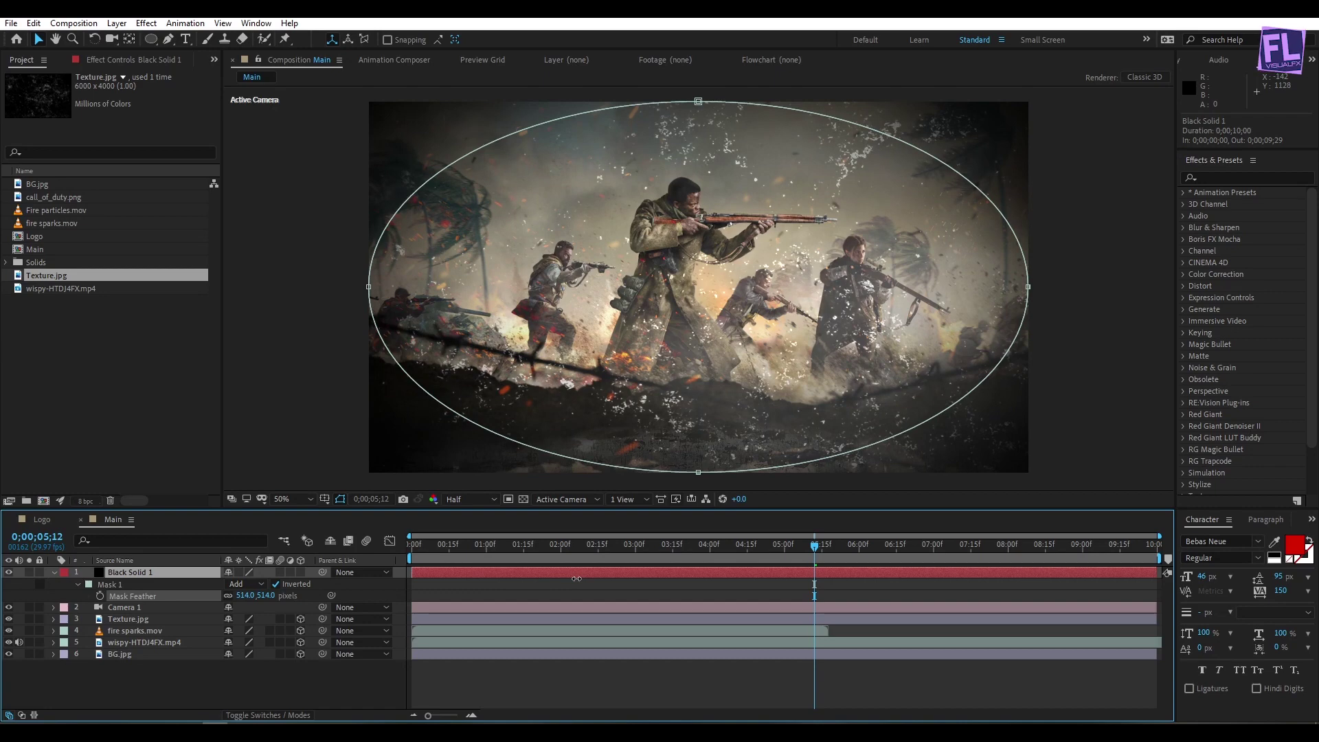
click(54, 573)
click(199, 658)
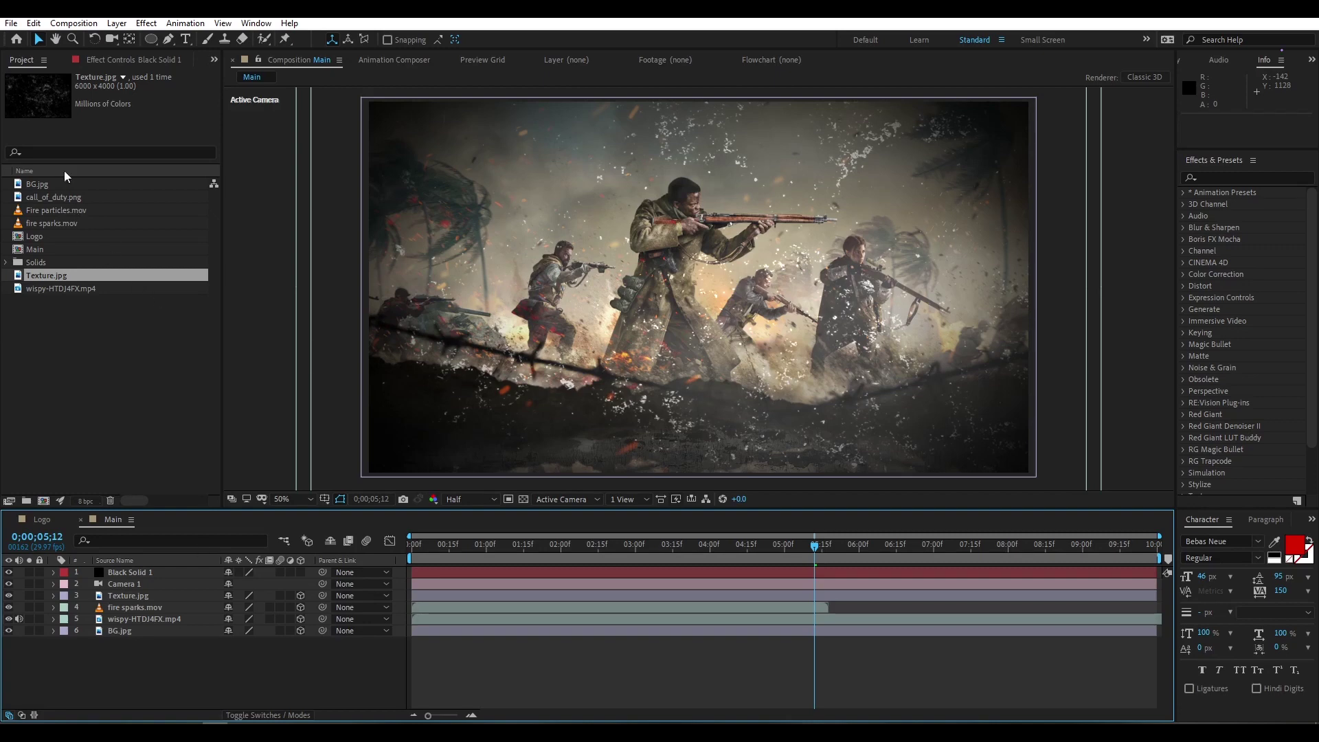
Step: Add the Logo comp above all layers in Main and shift its start to 0;00;05;17
click(31, 66)
click(31, 237)
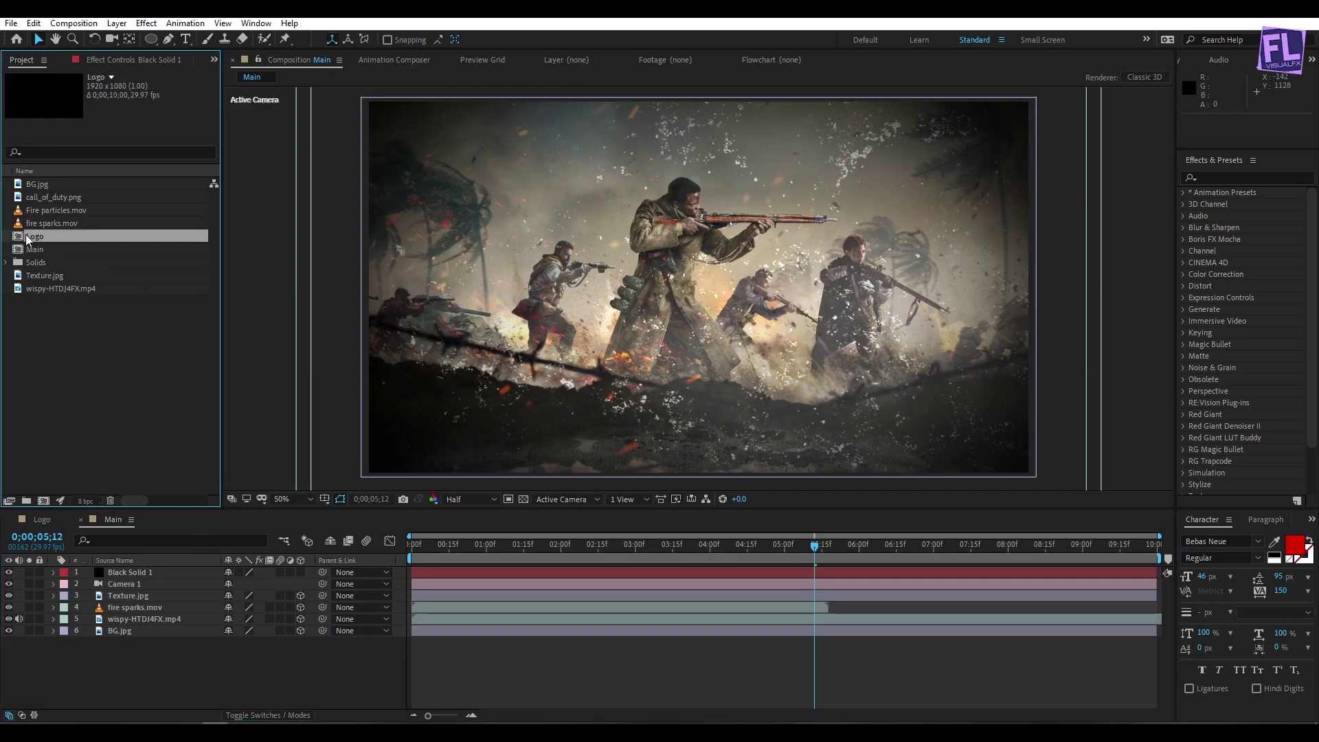
drag(55, 239, 143, 570)
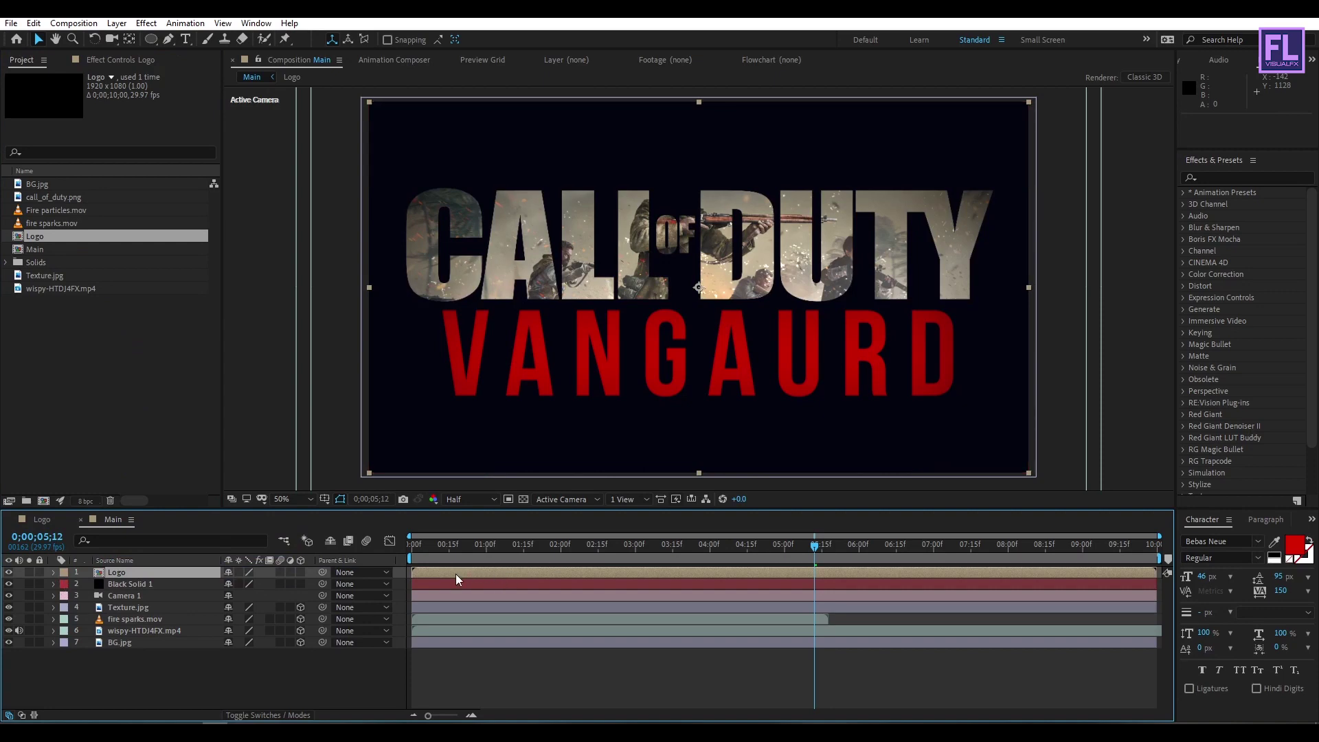
drag(450, 577, 865, 576)
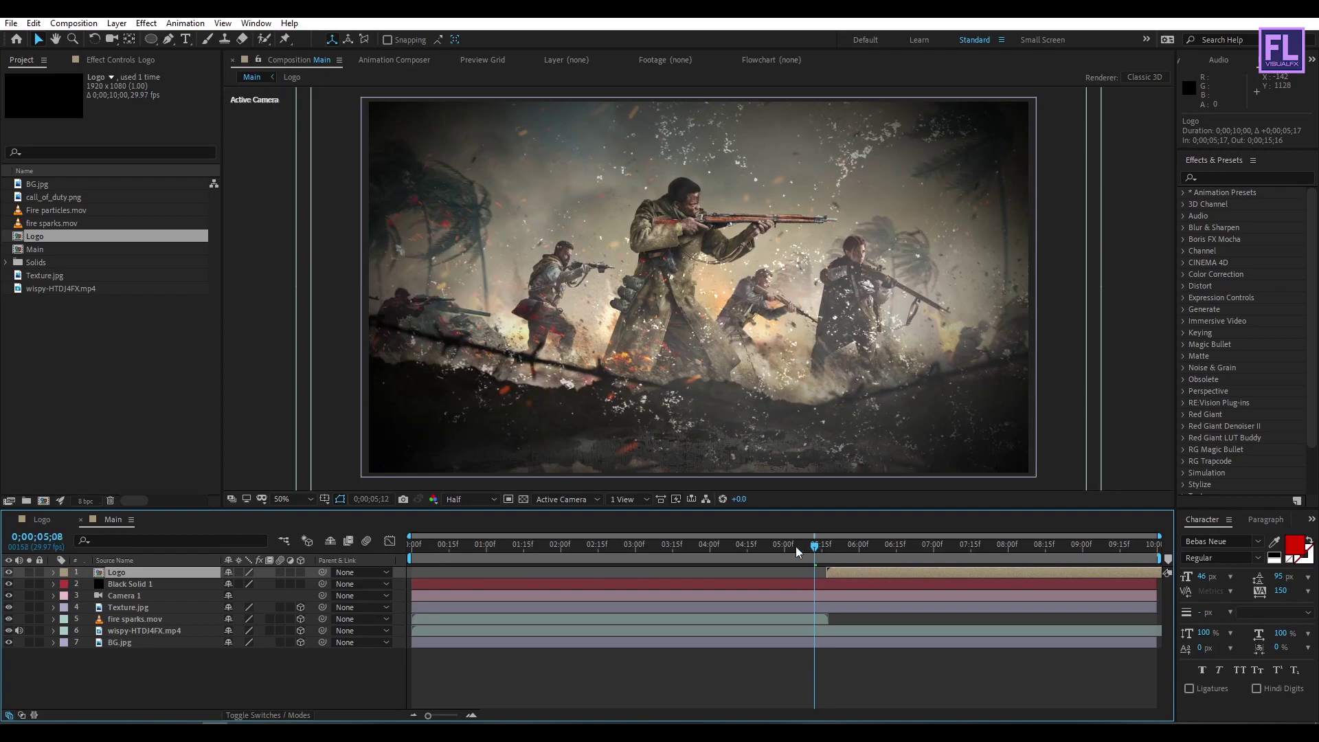
Step: Move the Logo layer earlier to start at about 0;00;03;22, and preview its reveal against the camera pull-out
key(space)
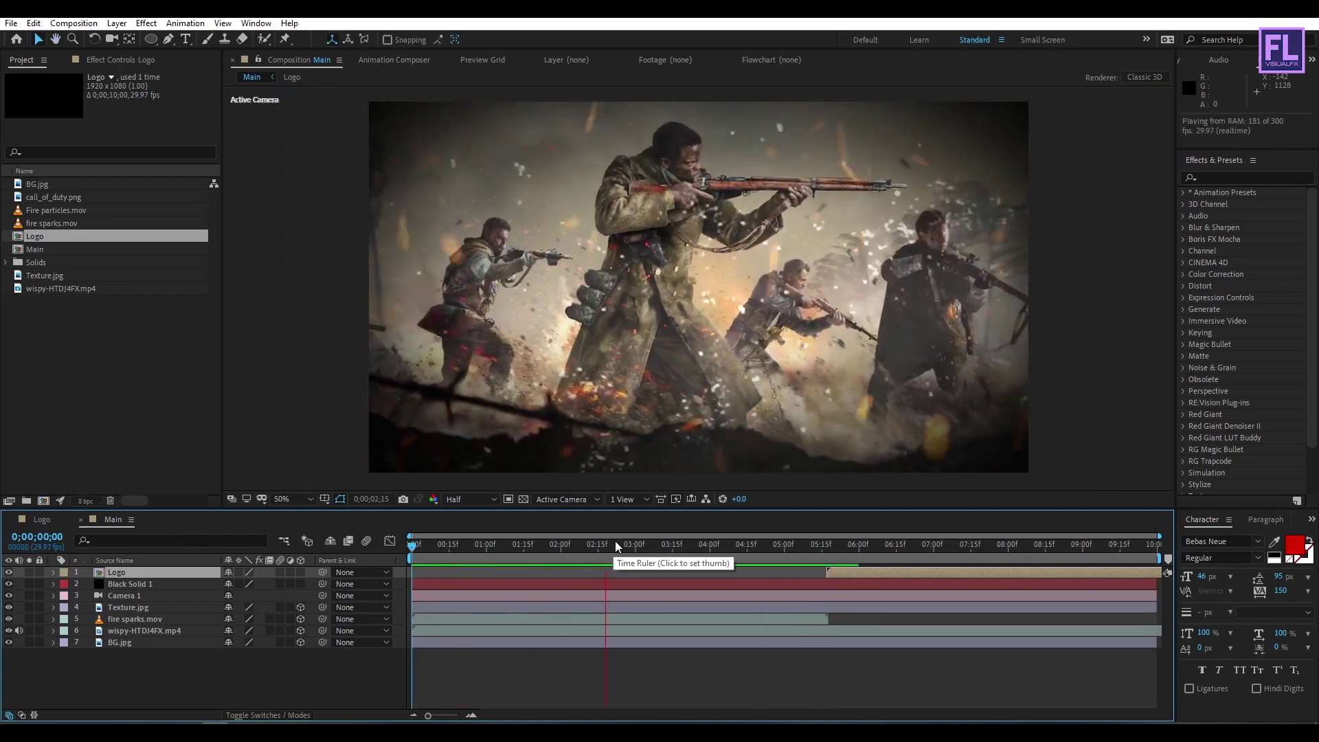
click(681, 544)
drag(838, 578, 735, 581)
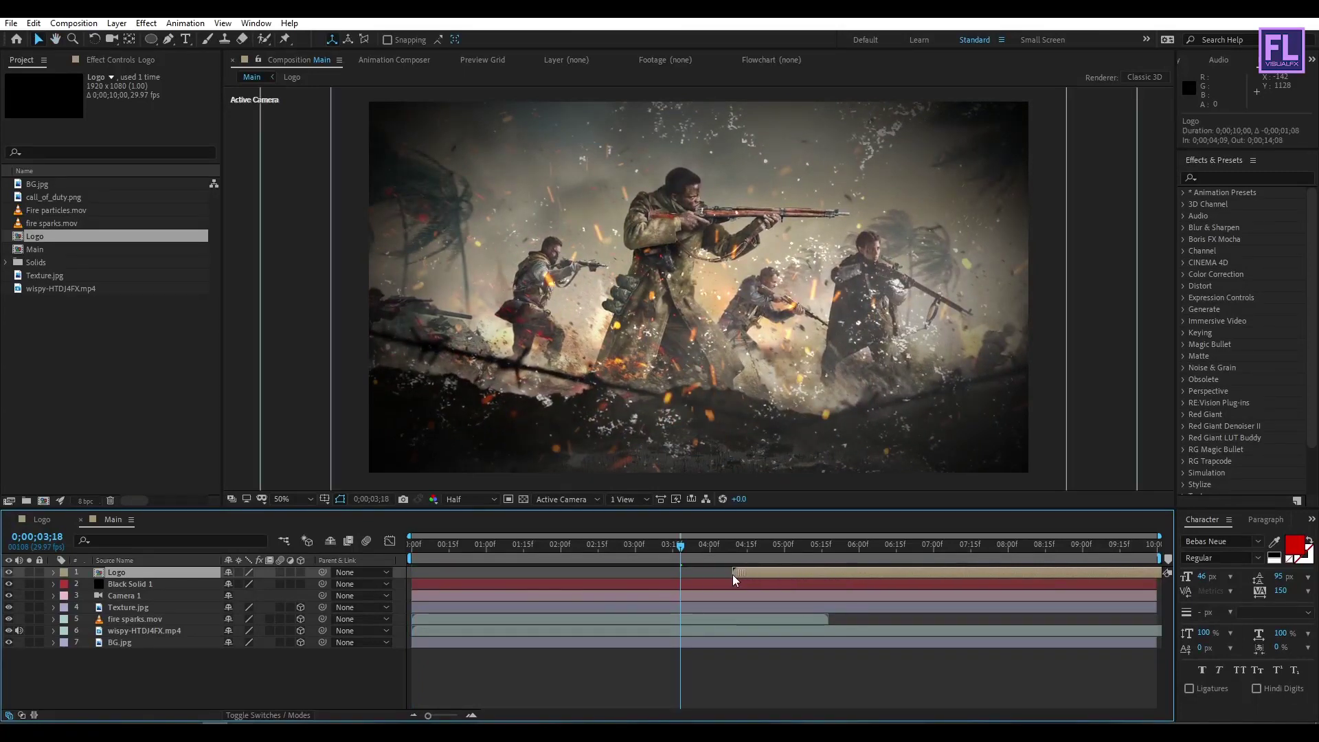
key(space)
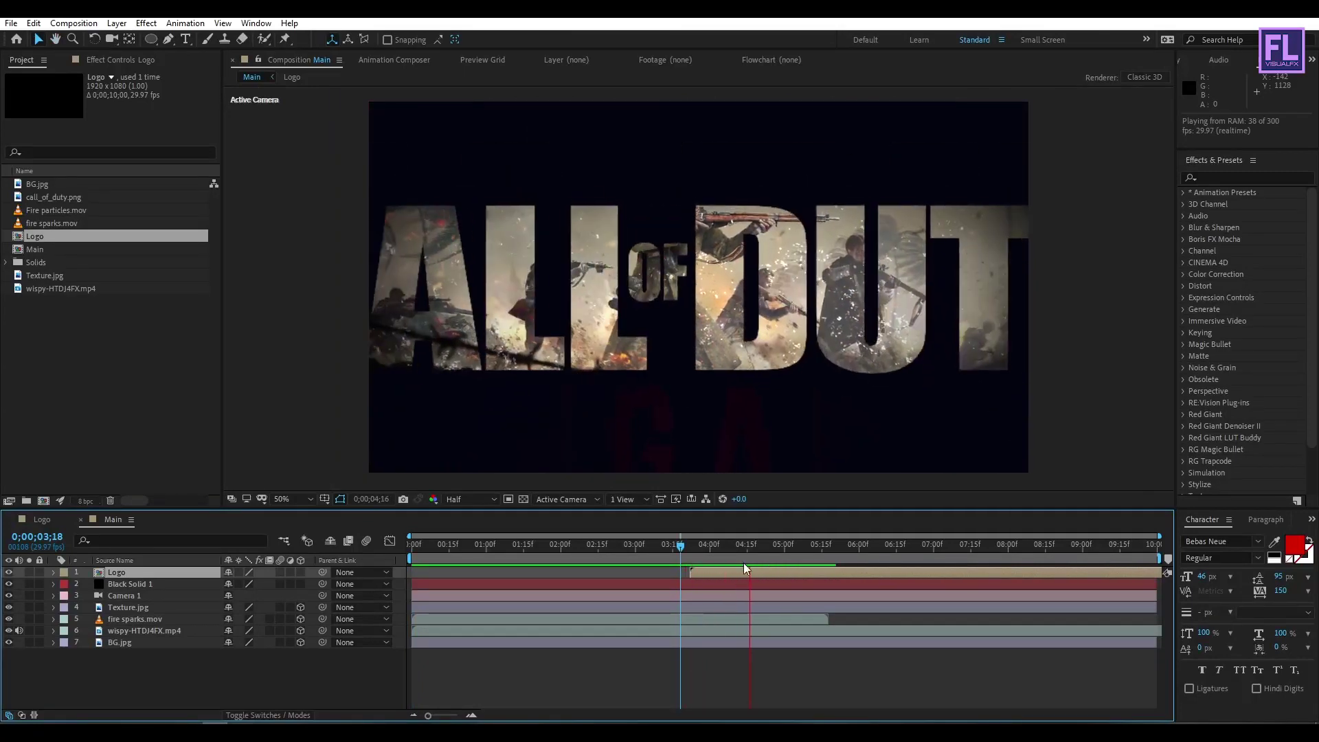
drag(712, 575, 715, 575)
key(space)
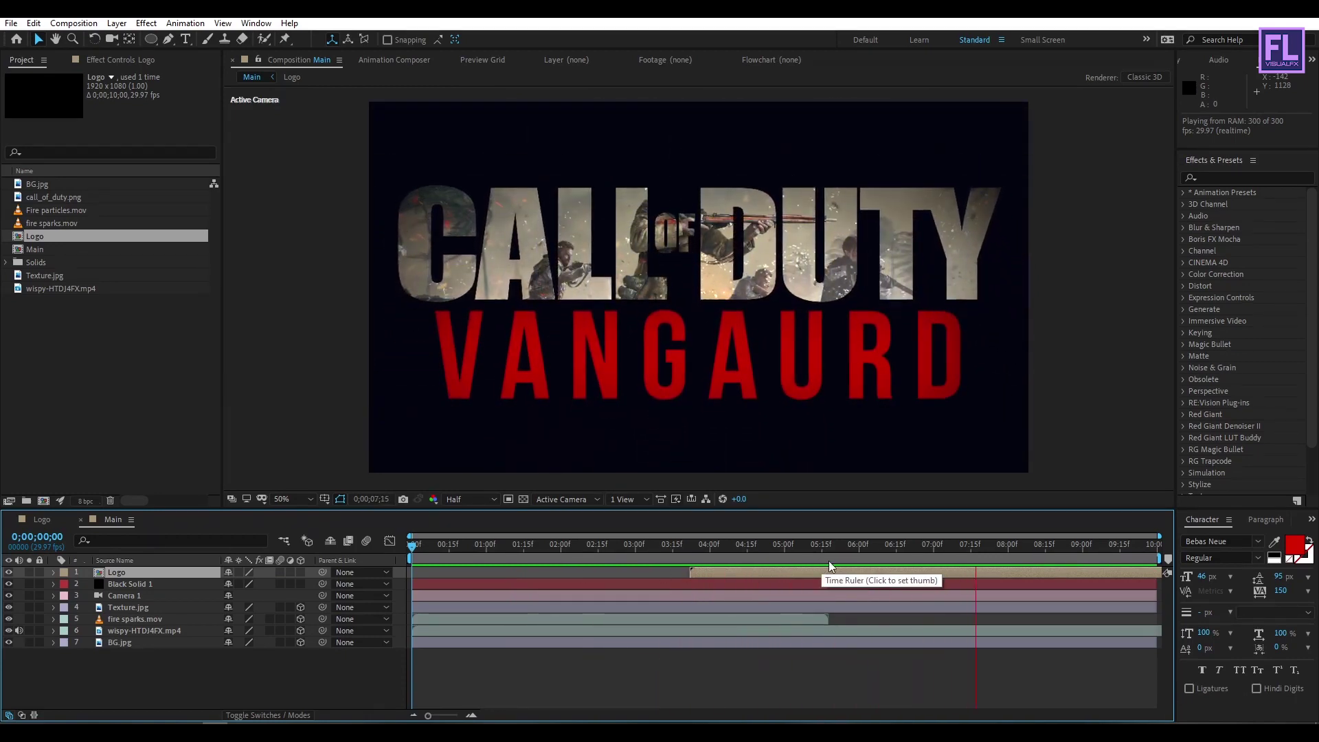
click(712, 544)
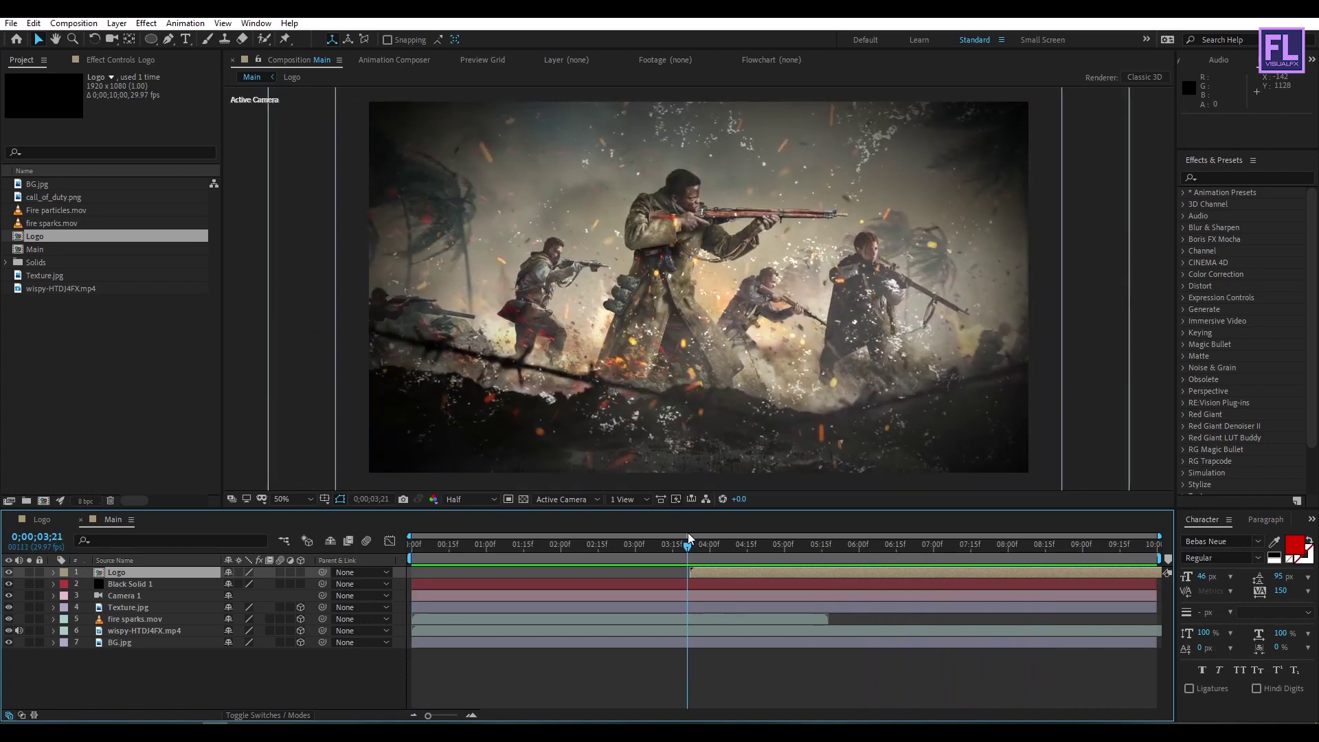
drag(739, 543, 962, 529)
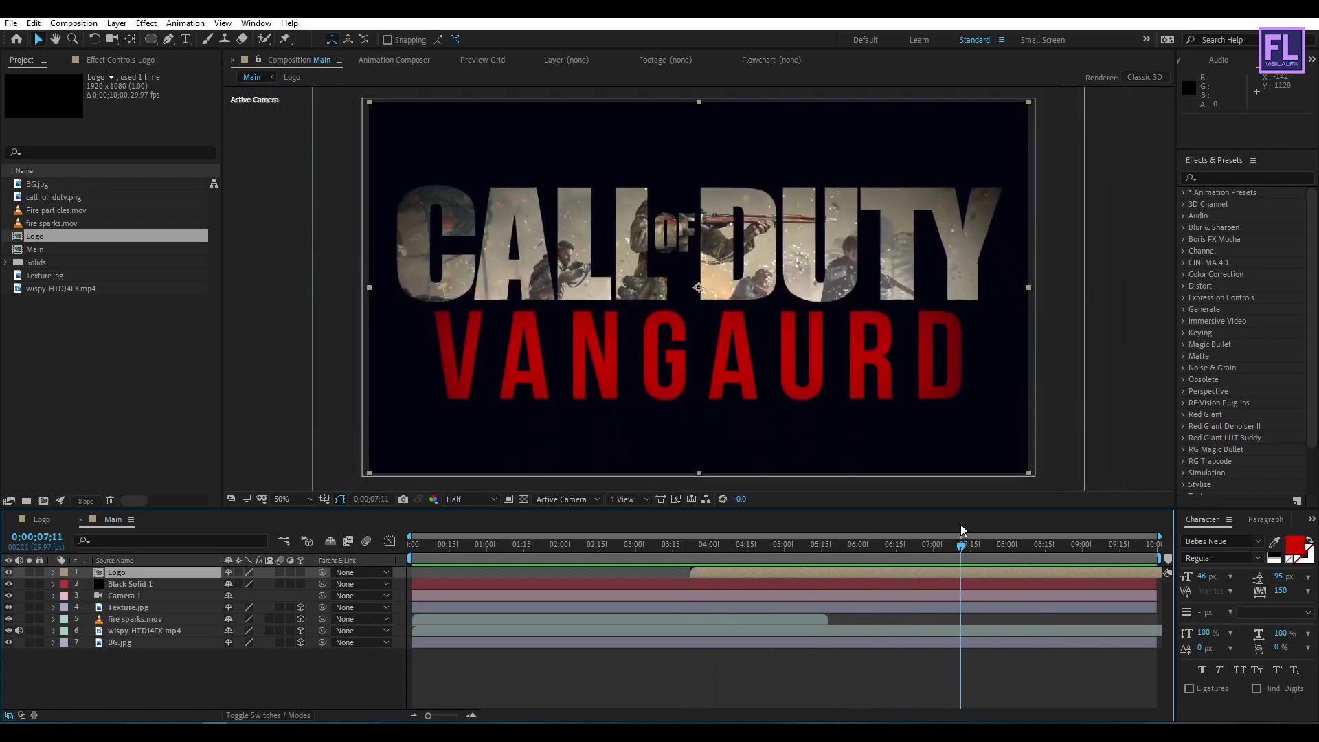
Step: Create a white (FFFFFF) 1920 x 1080 solid and place it between Black Solid 1 and Camera 1
right_click(152, 682)
mouse_move(207, 523)
click(411, 563)
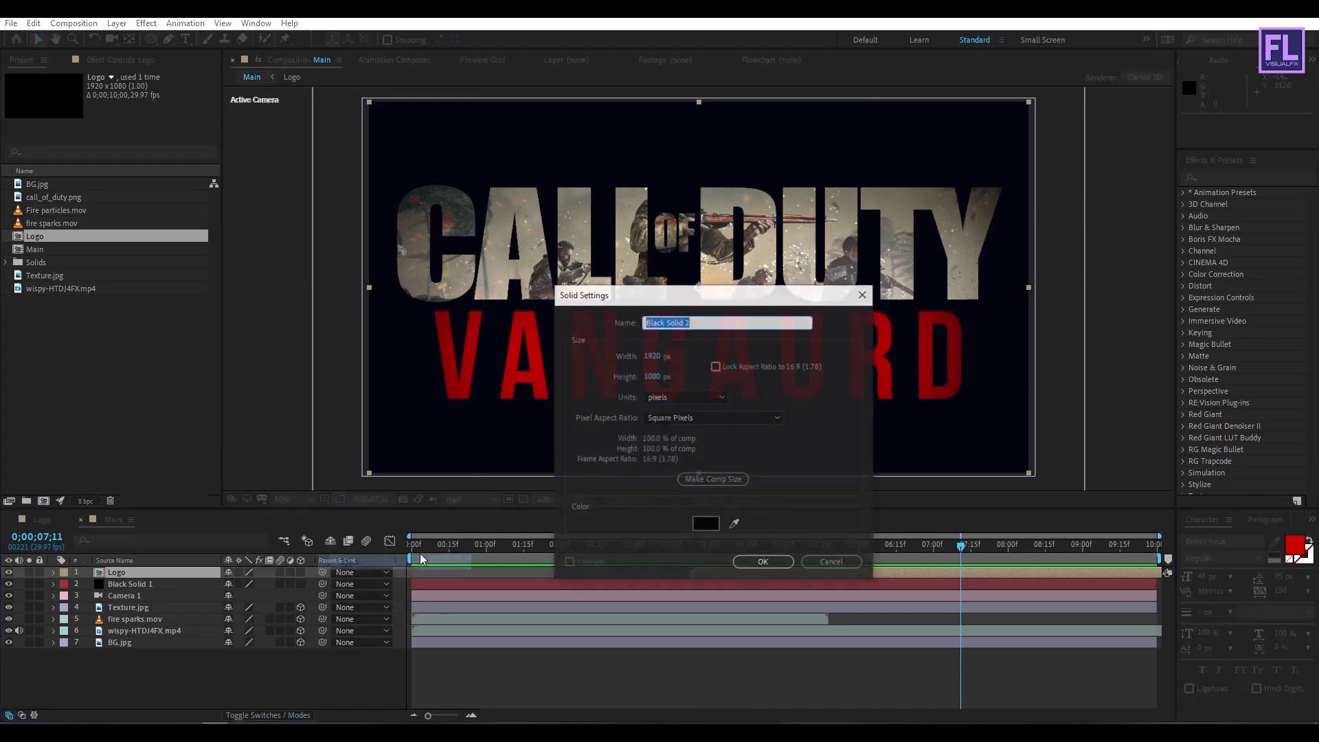
click(705, 524)
drag(412, 137, 192, 46)
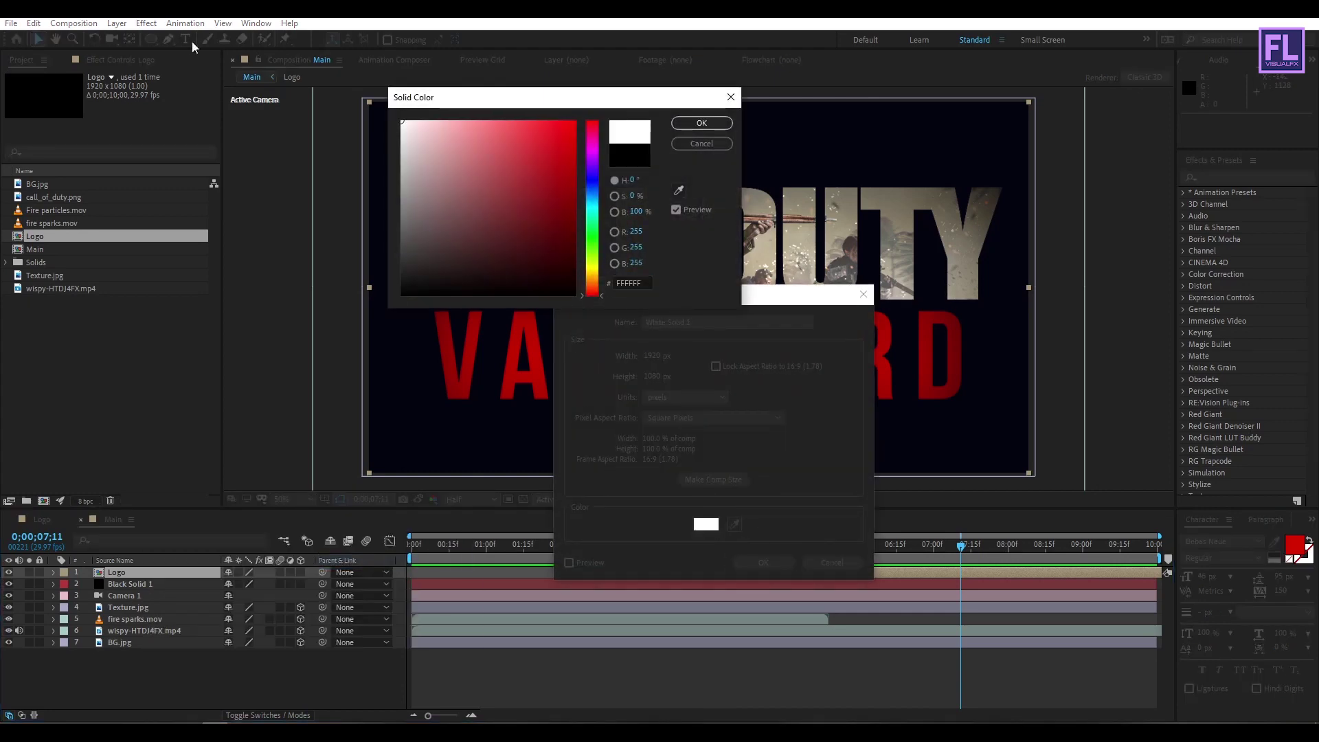
click(707, 125)
click(751, 565)
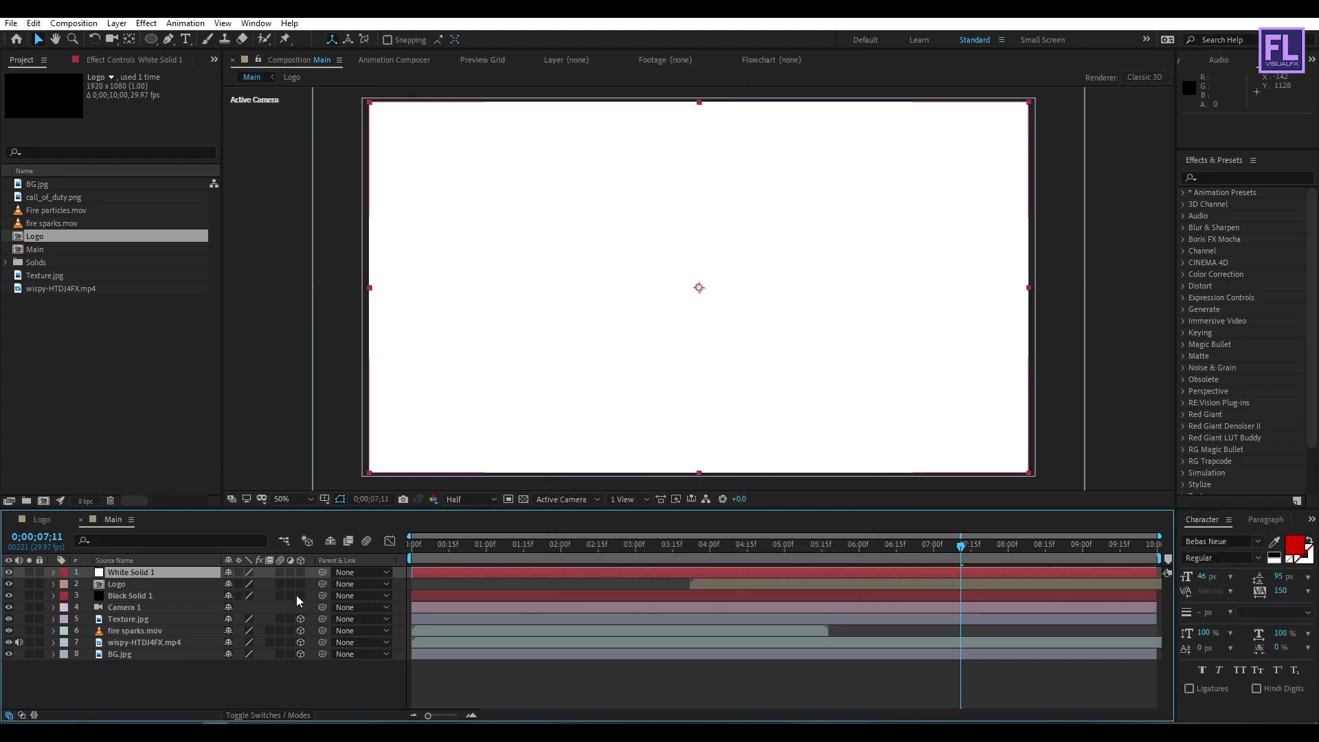
drag(150, 570, 165, 599)
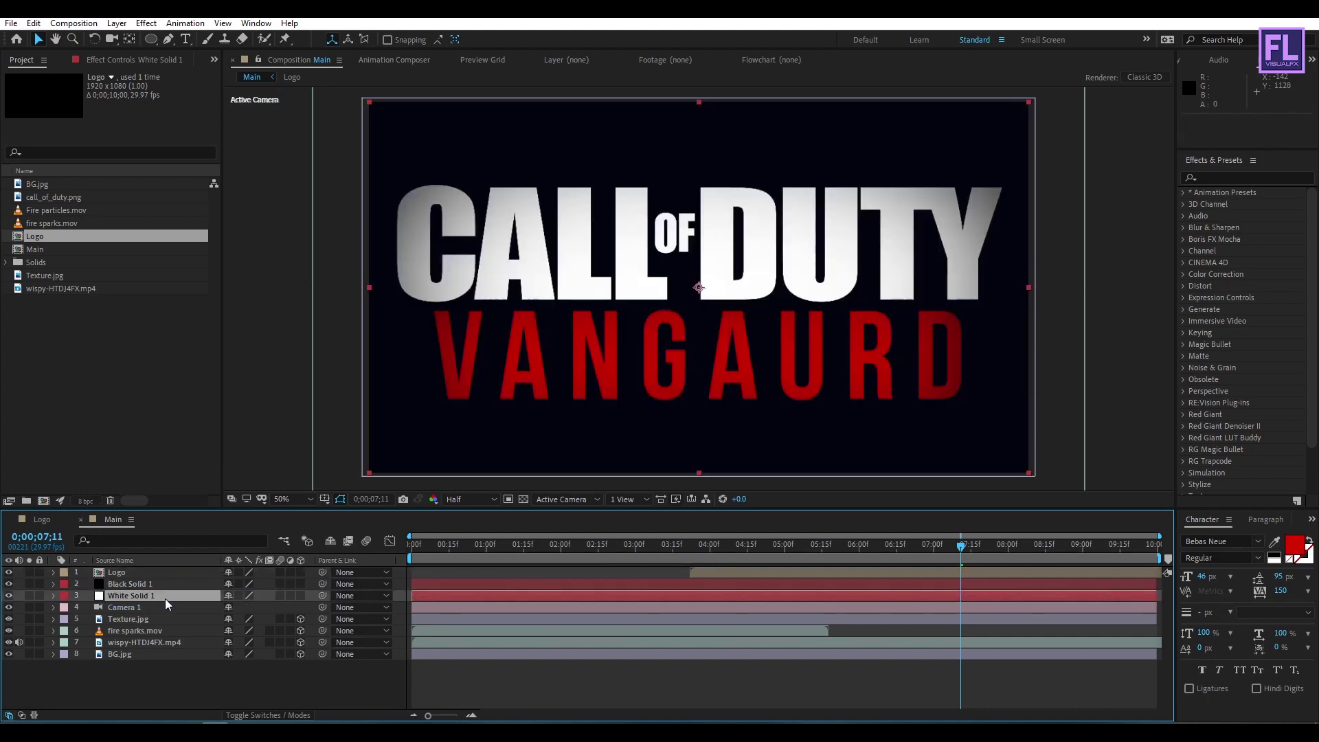
Step: Keyframe the white solid's Opacity at 0% on 0;00;05;21 and 100% on 0;00;07;00
drag(701, 542, 835, 562)
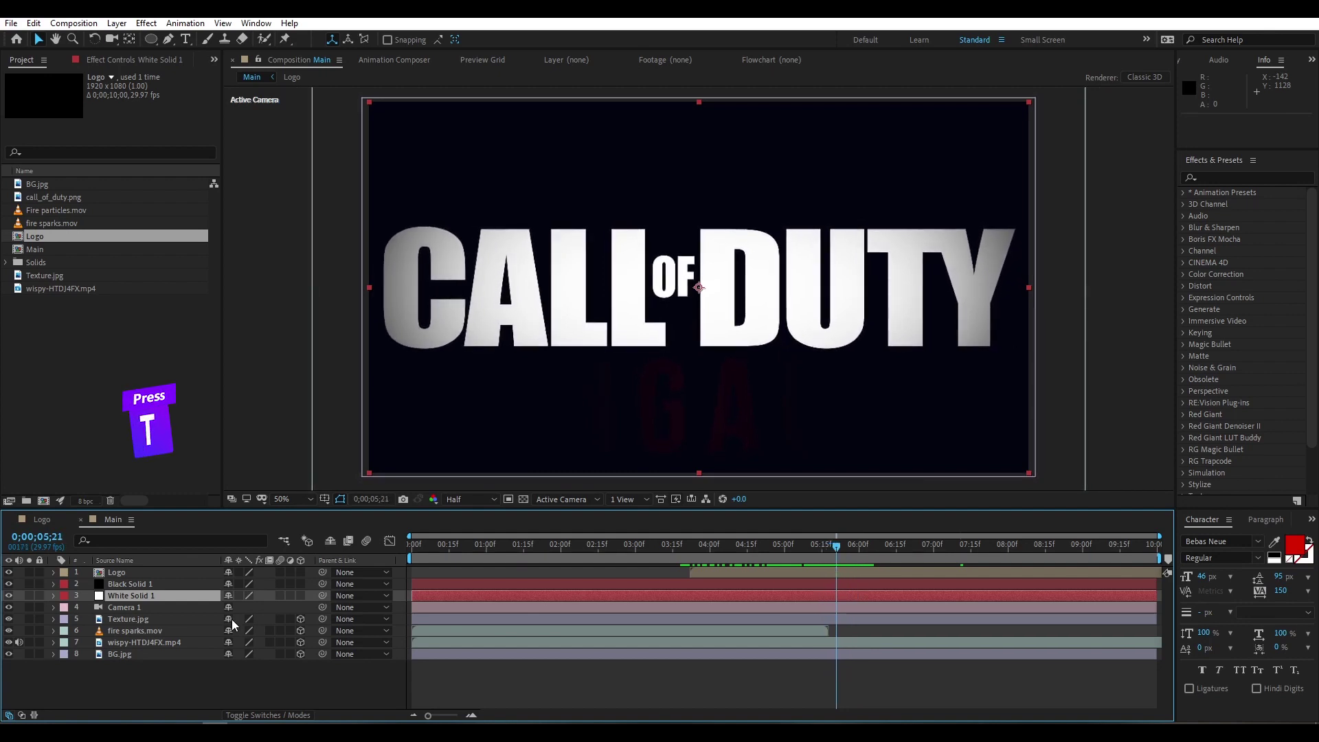
key(t)
click(88, 608)
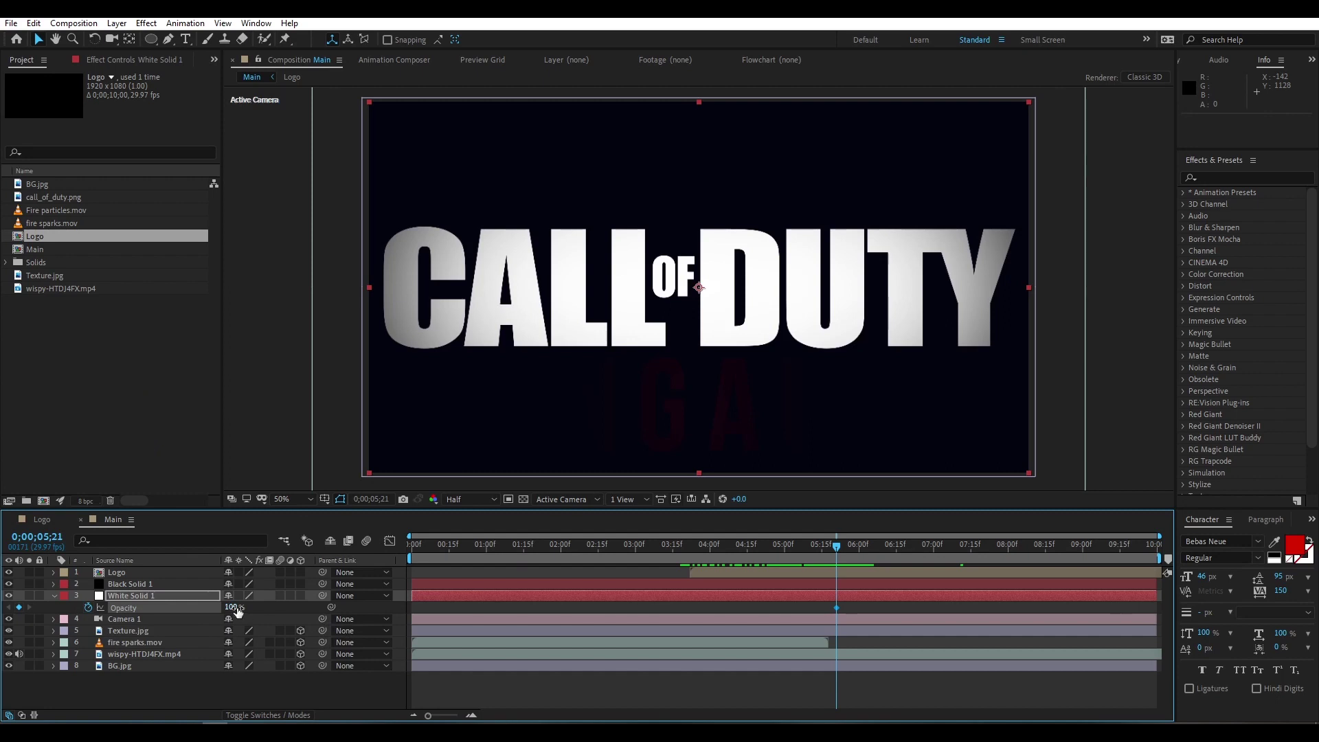
drag(233, 607, 88, 608)
drag(836, 556, 933, 546)
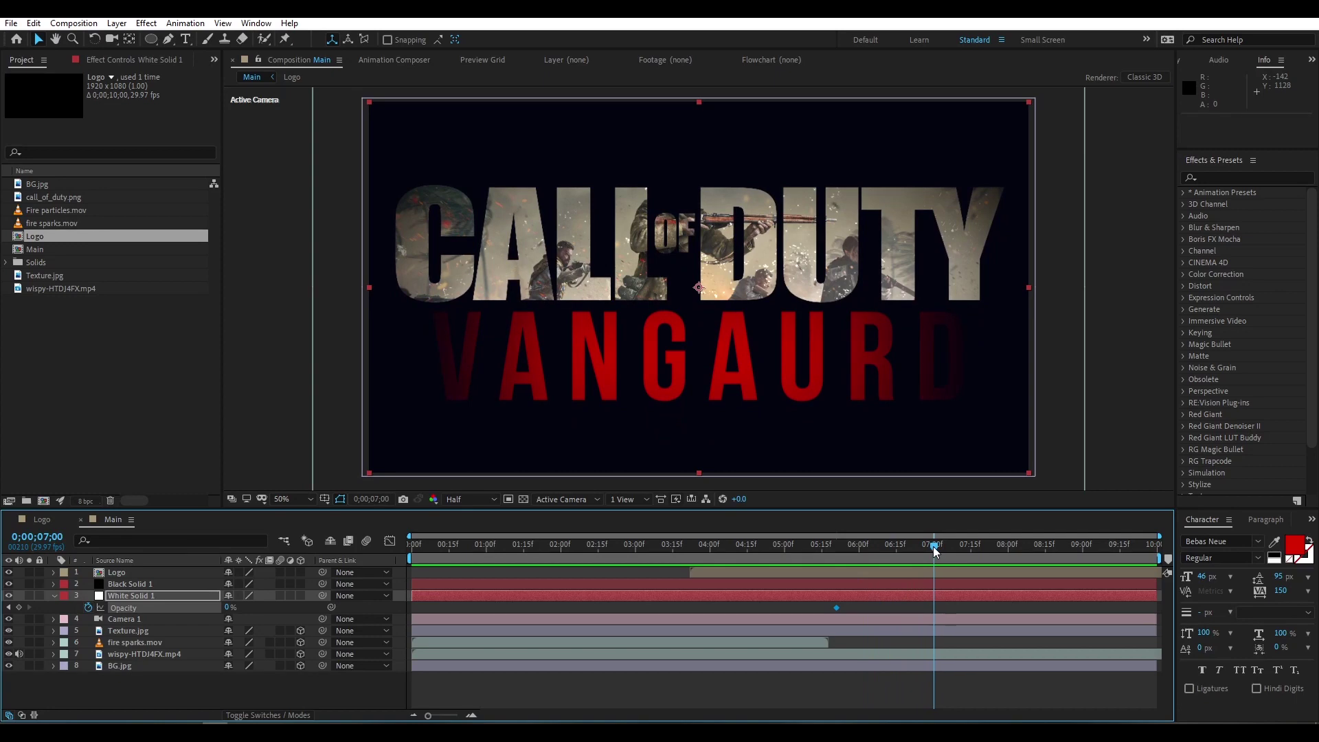
drag(229, 608, 281, 604)
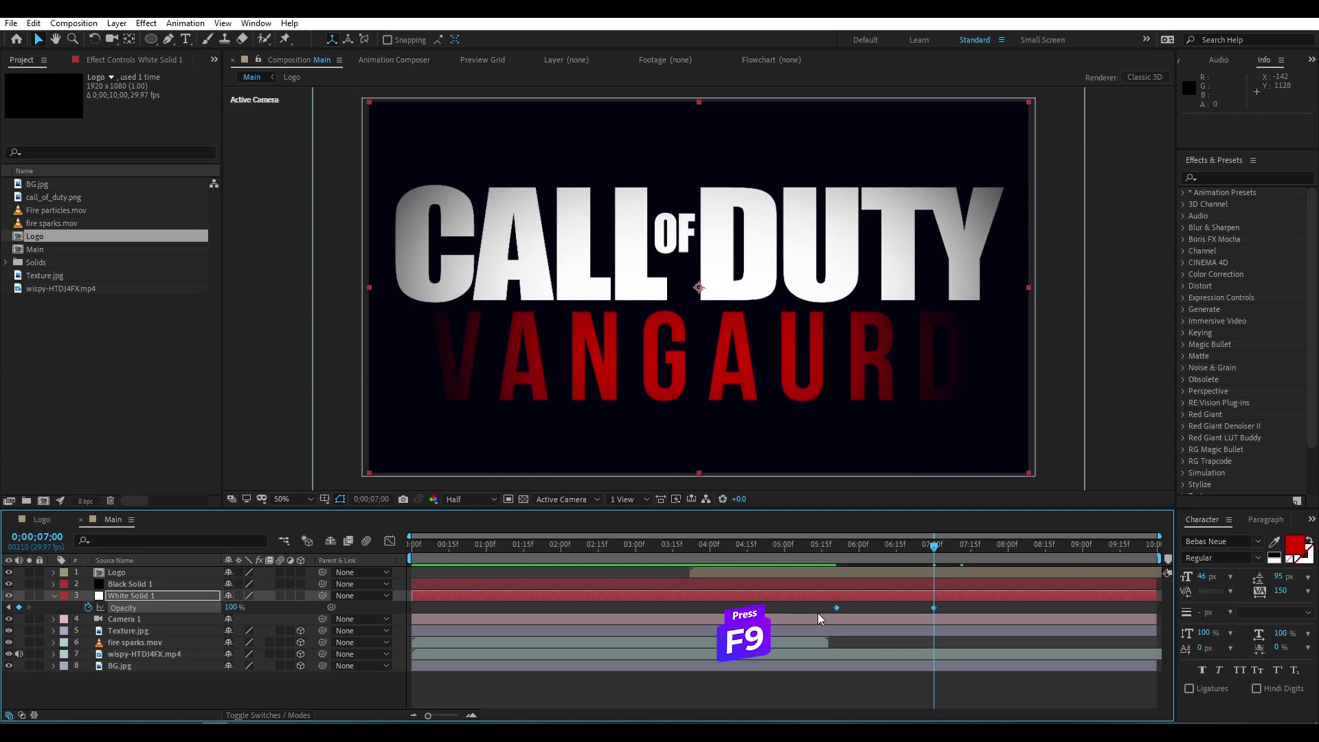
Step: Apply Easy Ease to both white solid Opacity keyframes, play back the fade and collapse the layer's properties
key(F9)
drag(855, 547, 336, 586)
key(space)
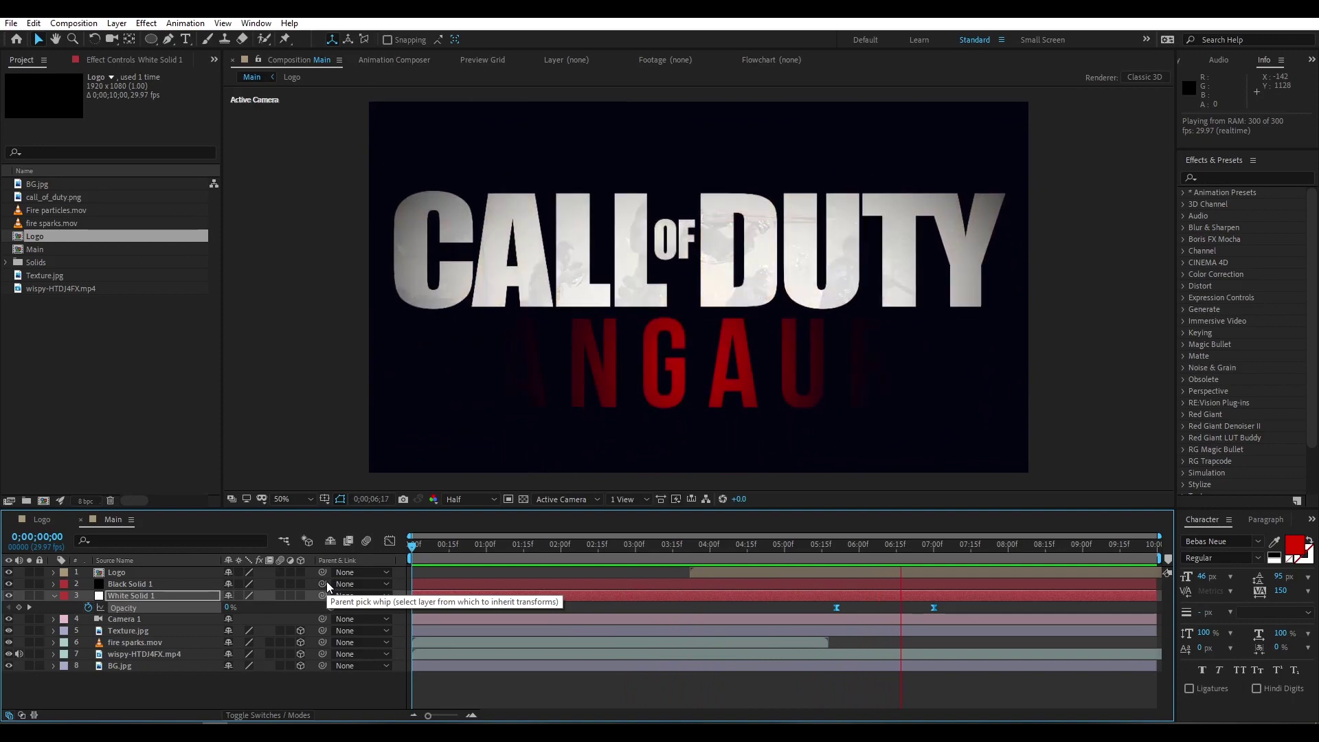
click(1041, 545)
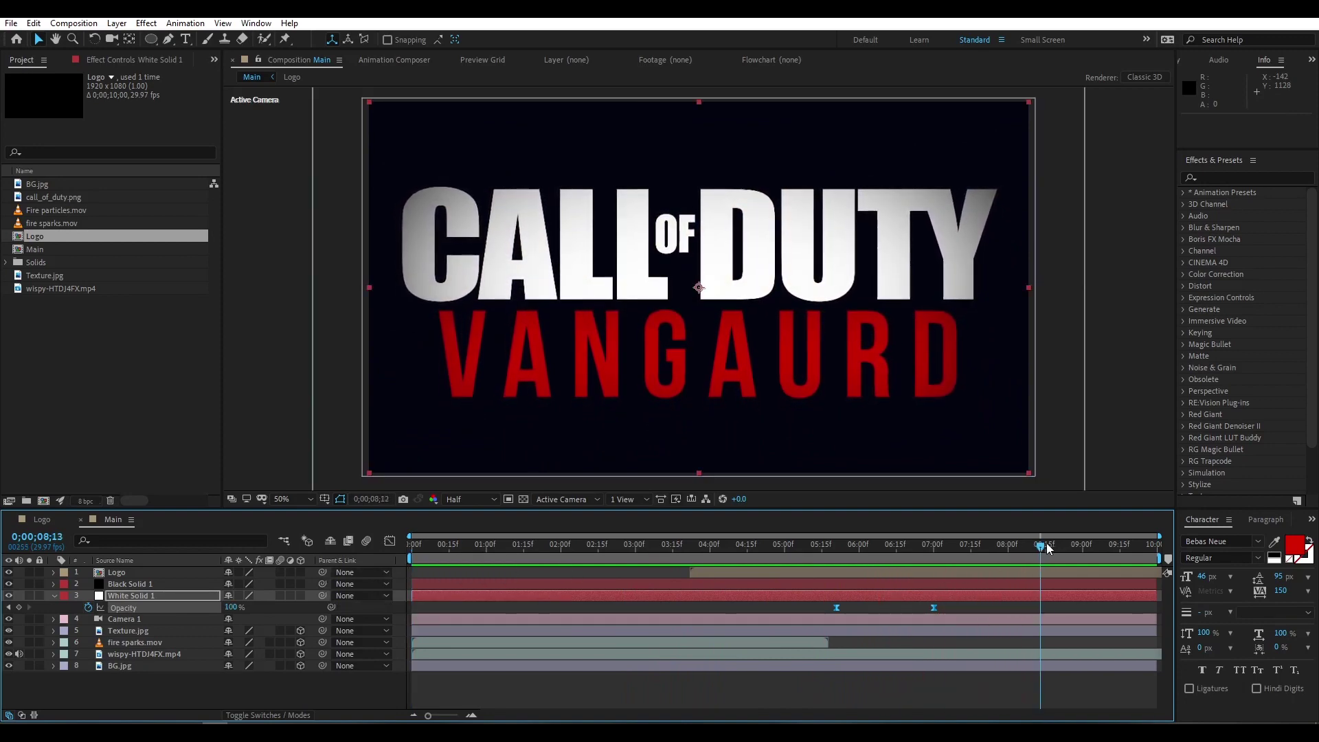
drag(1035, 550, 970, 536)
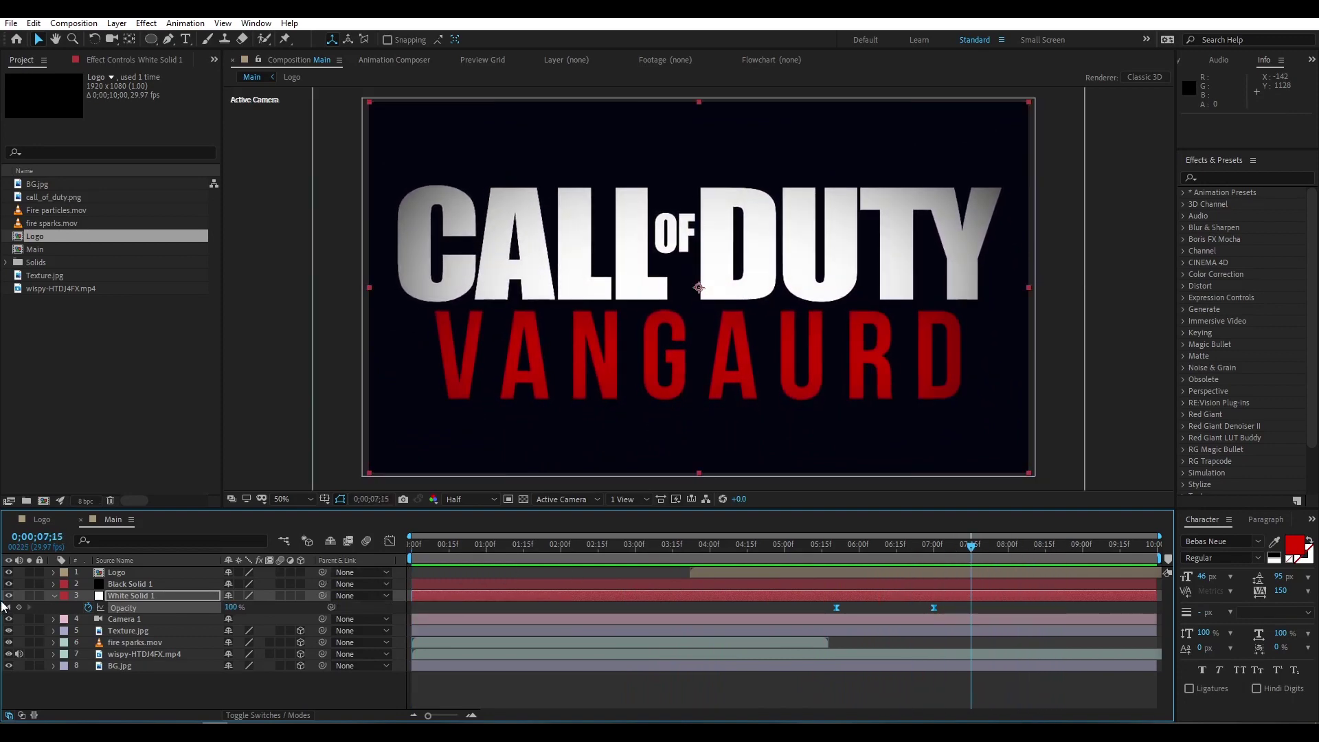
click(53, 595)
click(164, 696)
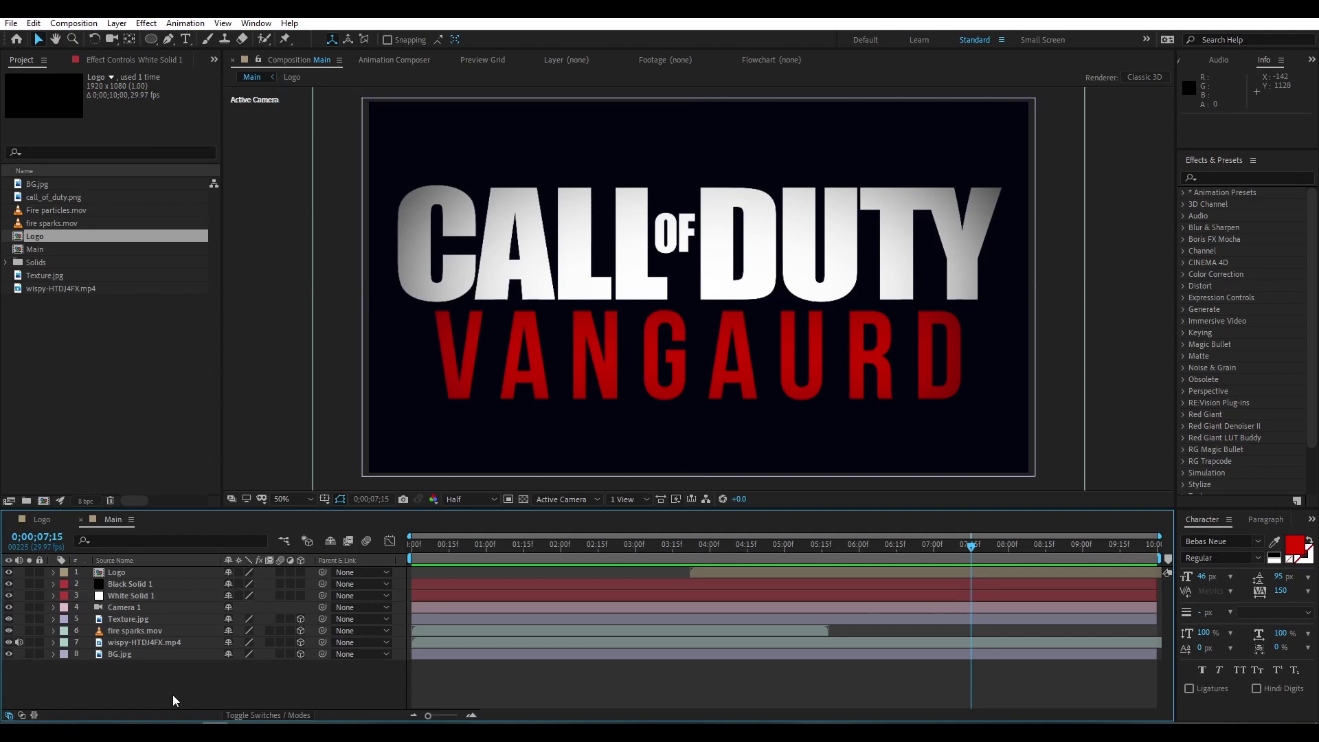
Step: Add wispy-HTDJ4FX.mp4 above the Logo layer in Screen blend mode, scaled down to 53%
click(86, 291)
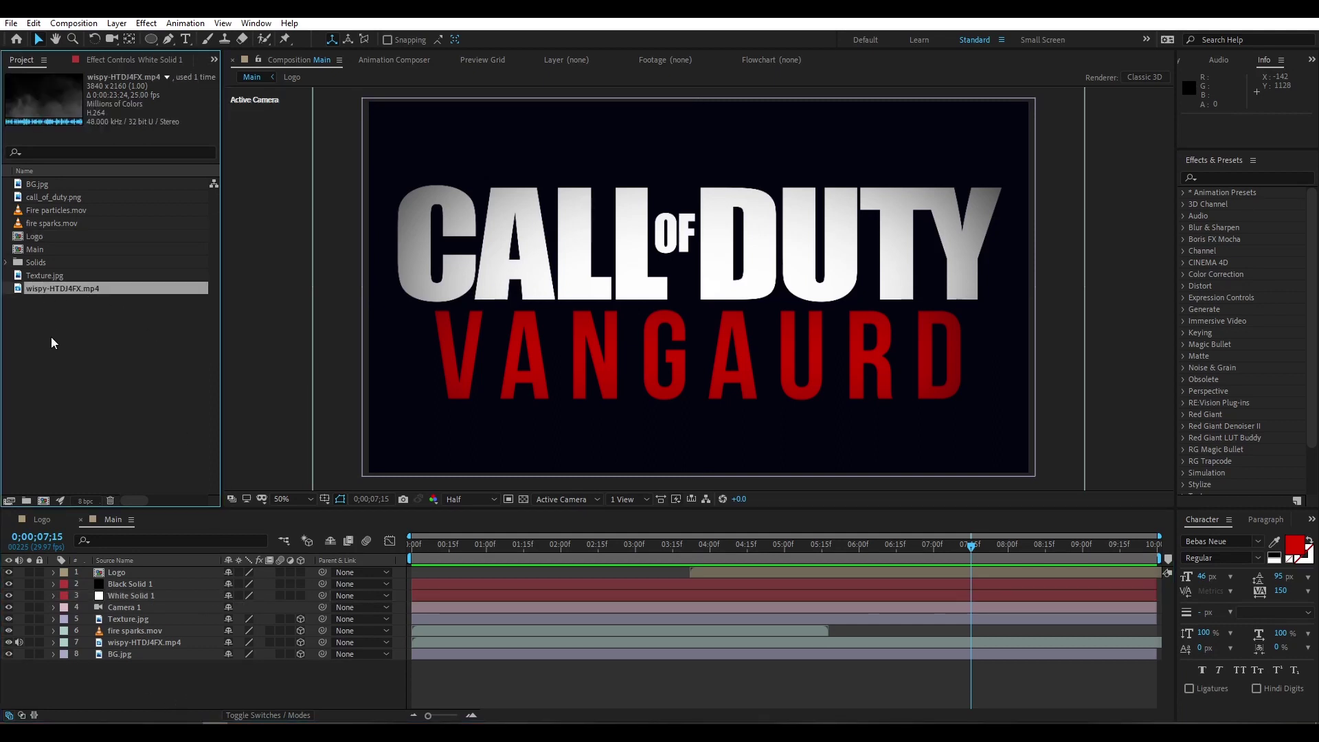
drag(45, 288, 224, 578)
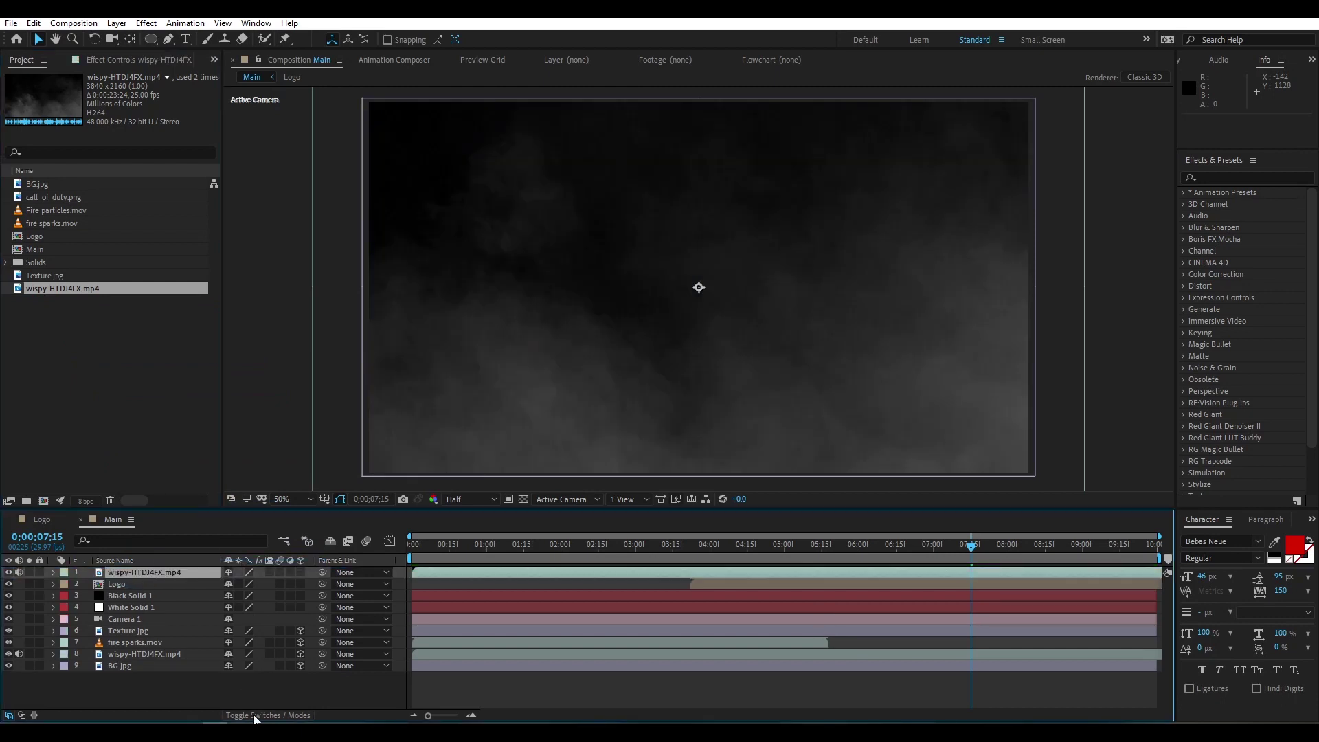
click(255, 715)
click(255, 572)
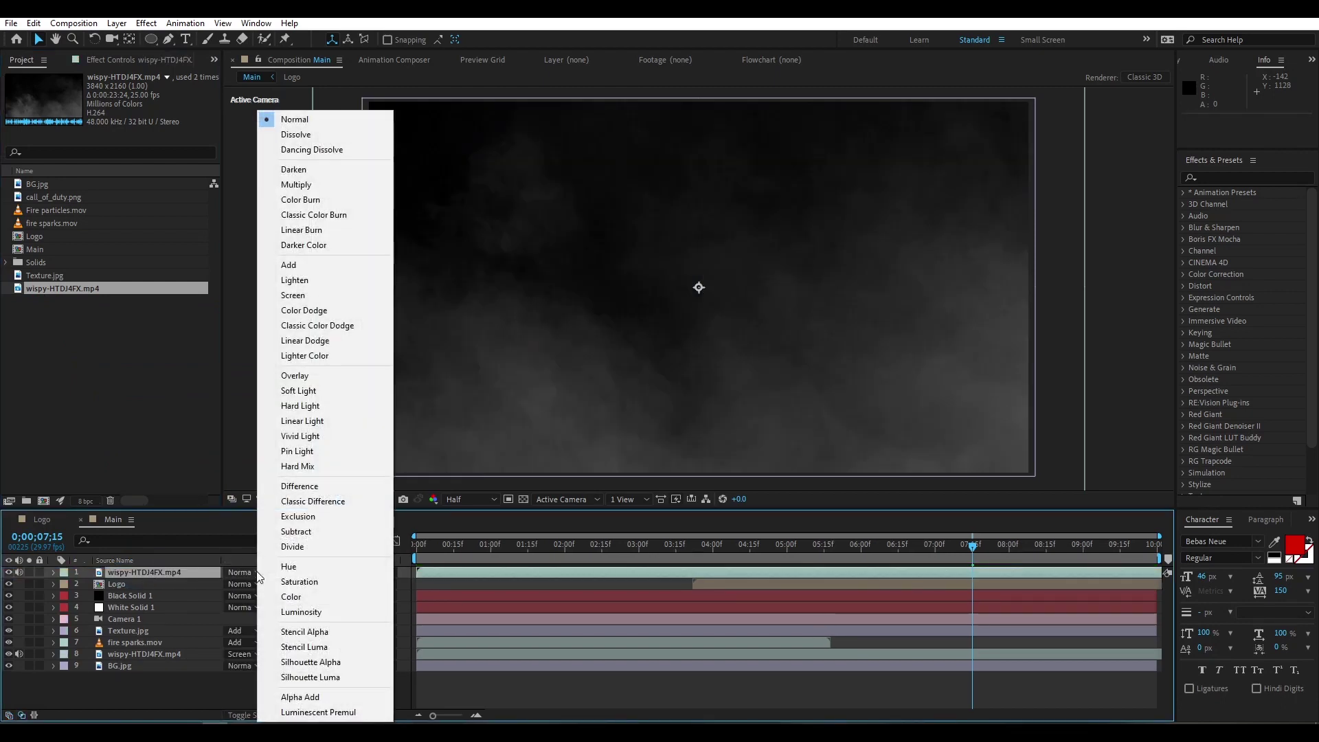
click(333, 294)
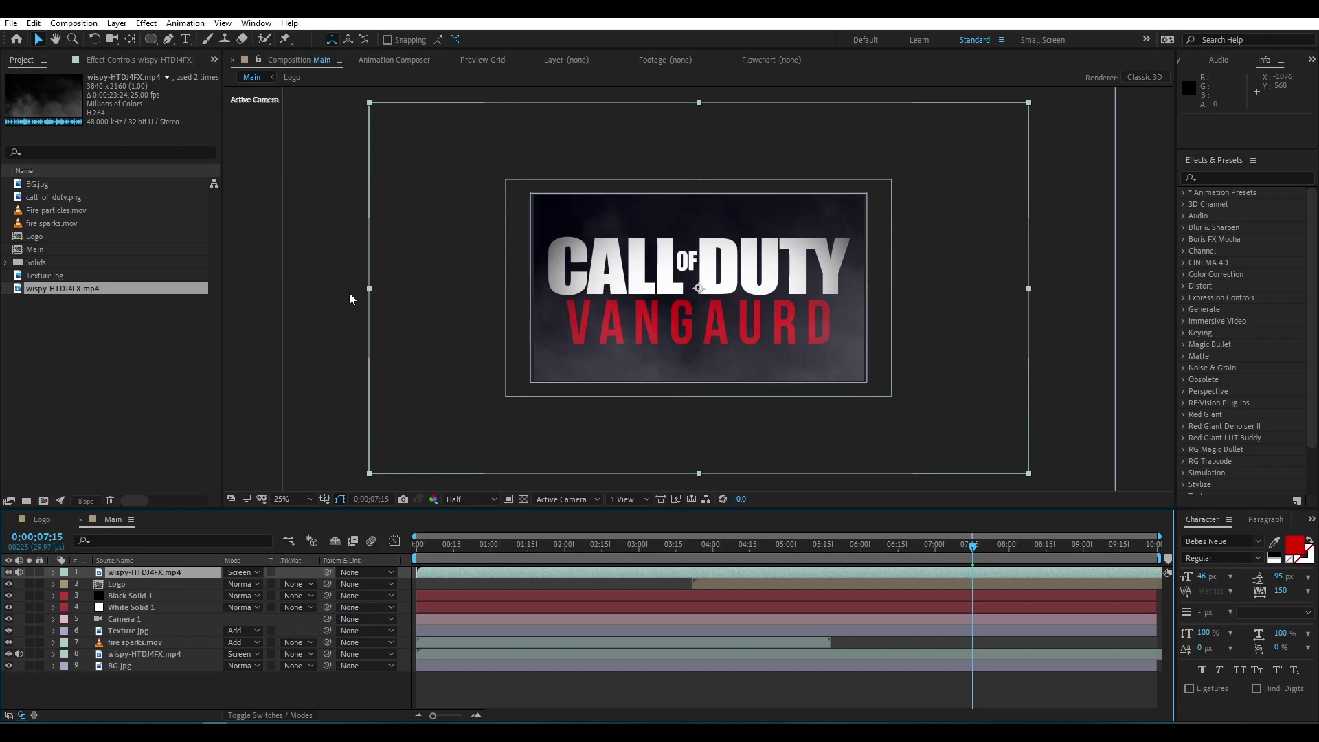
drag(372, 288, 523, 286)
key(period)
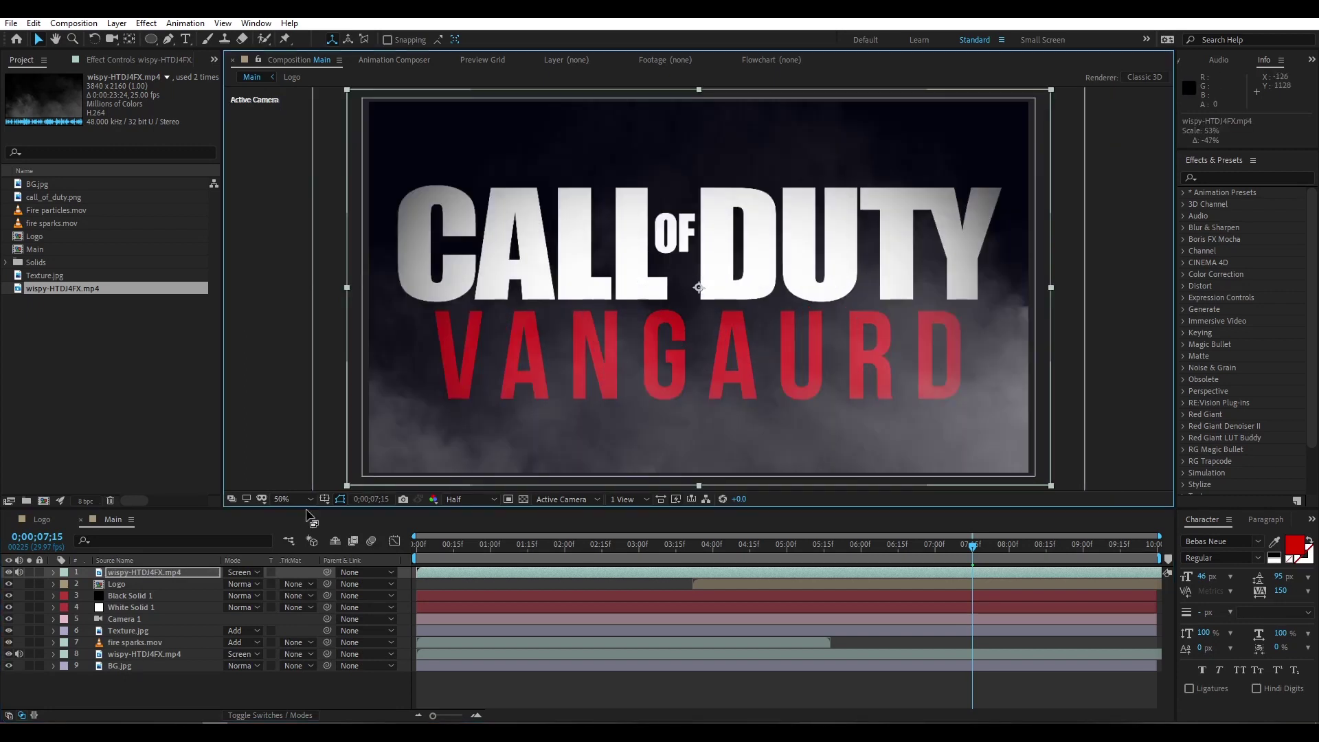
Step: Lower the Opacity of the top wispy-HTDJ4FX.mp4 layer to about 9% and collapse its properties
click(134, 571)
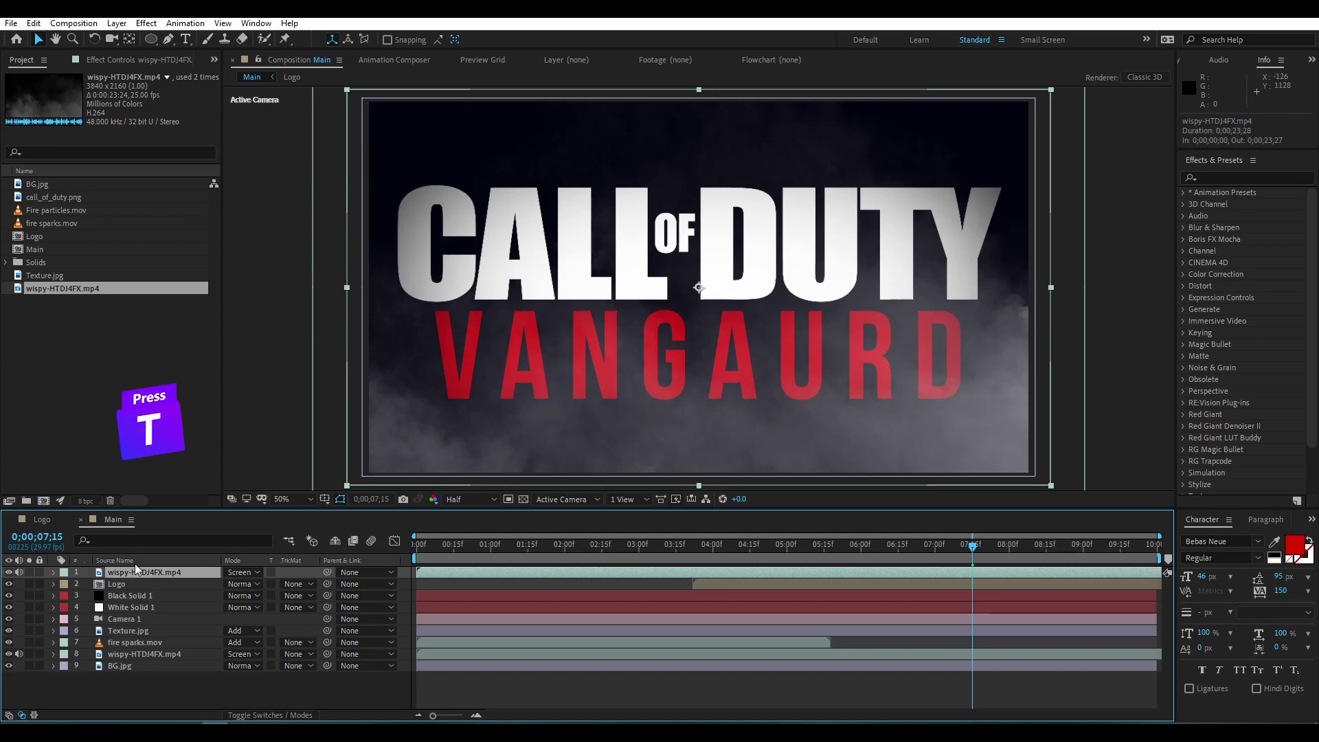
key(t)
drag(238, 584, 159, 584)
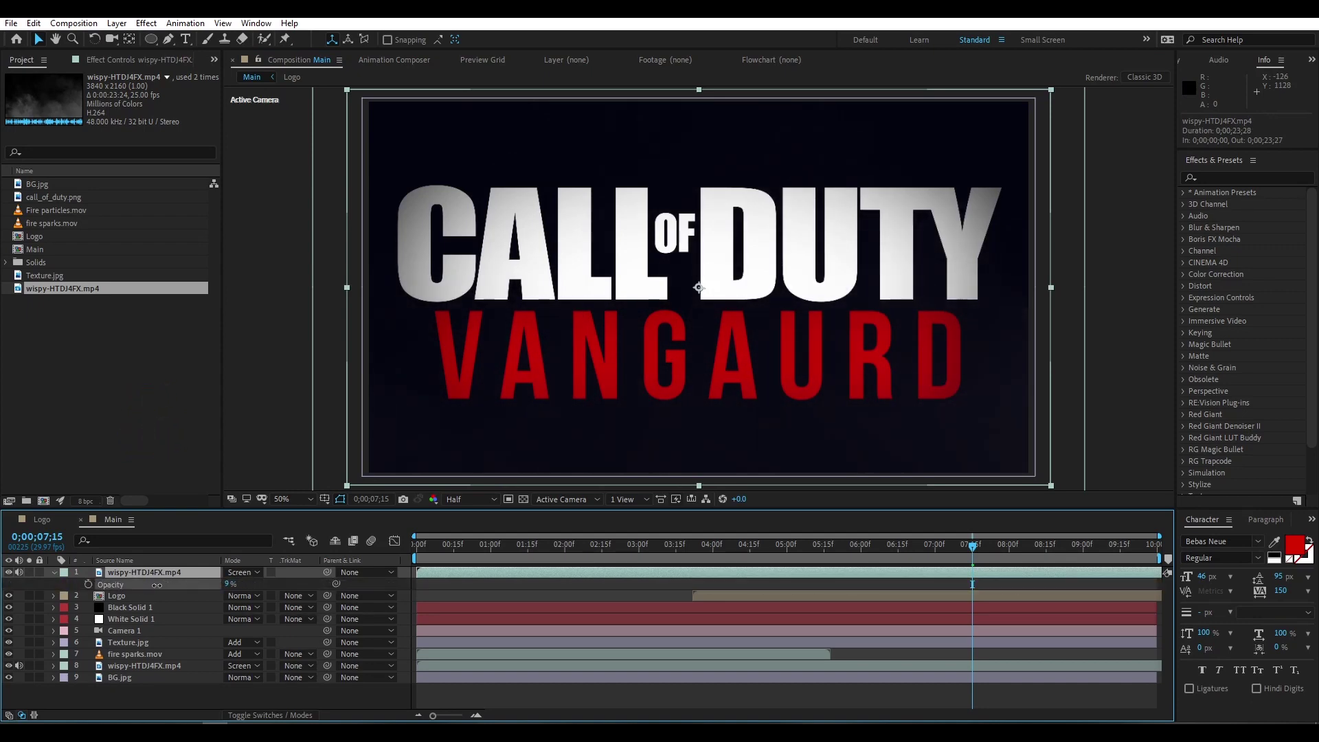
click(54, 573)
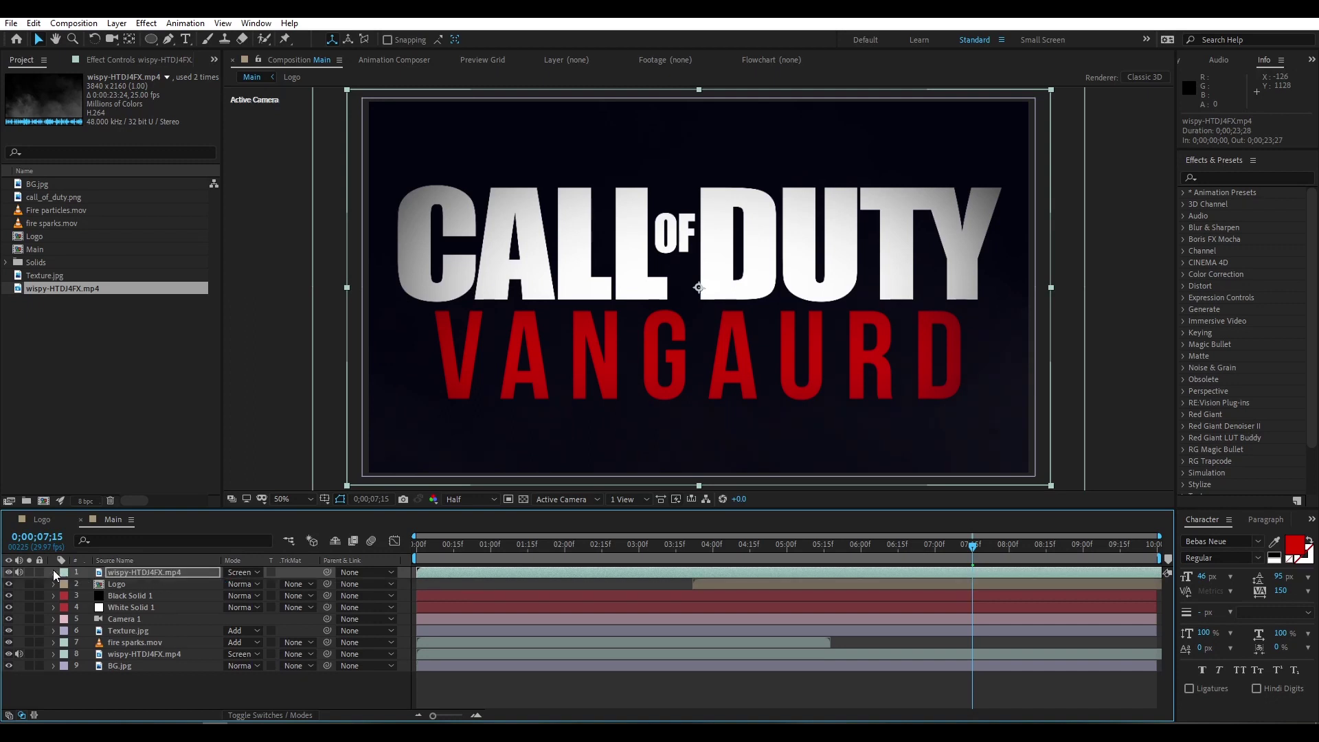
Step: Add Fire particles.mov above all other layers in Add blend mode and preview the particles over the logo
click(134, 368)
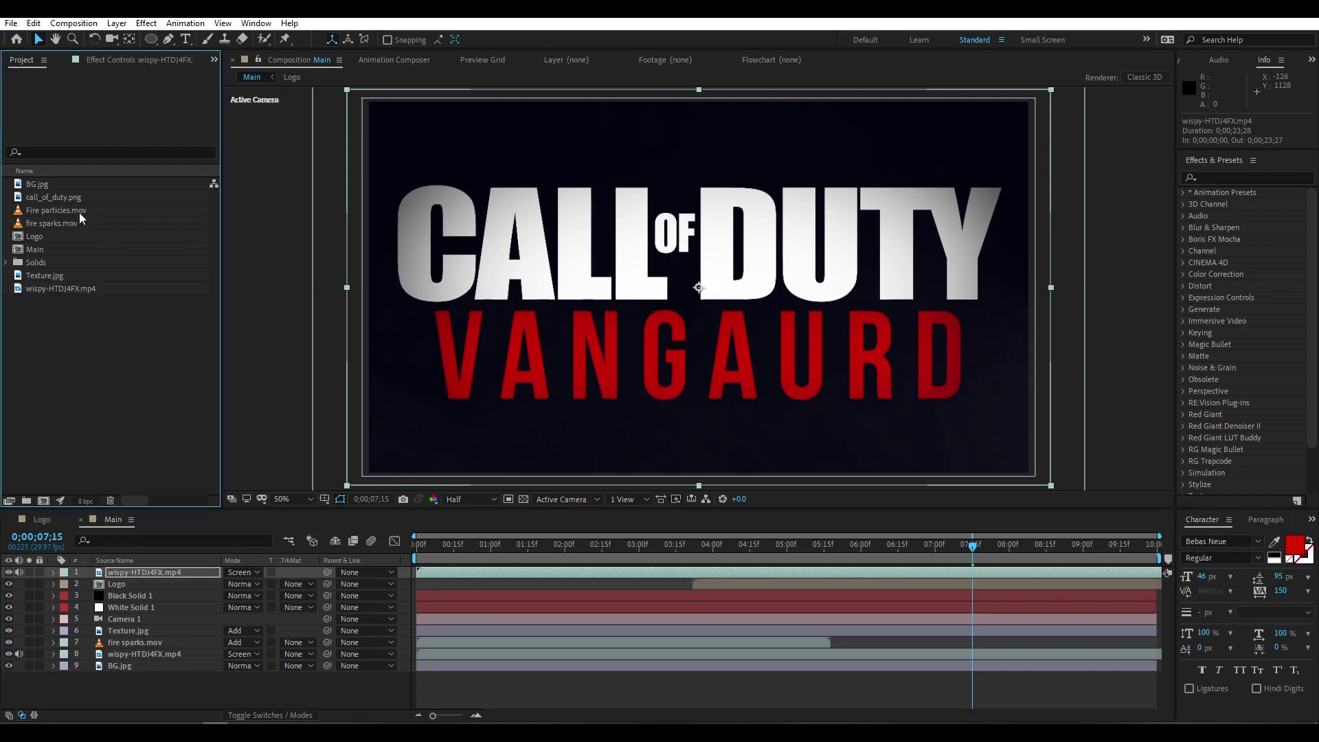
click(31, 210)
drag(56, 210, 154, 568)
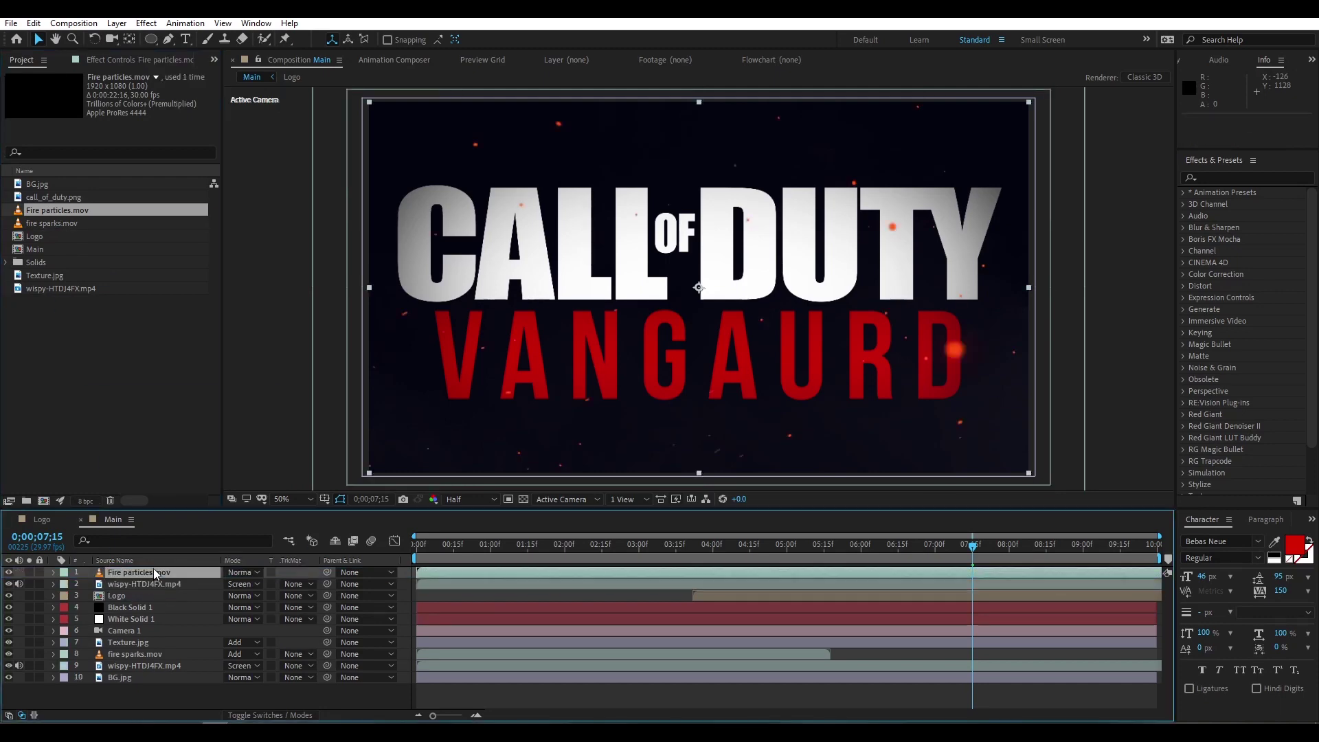
click(237, 571)
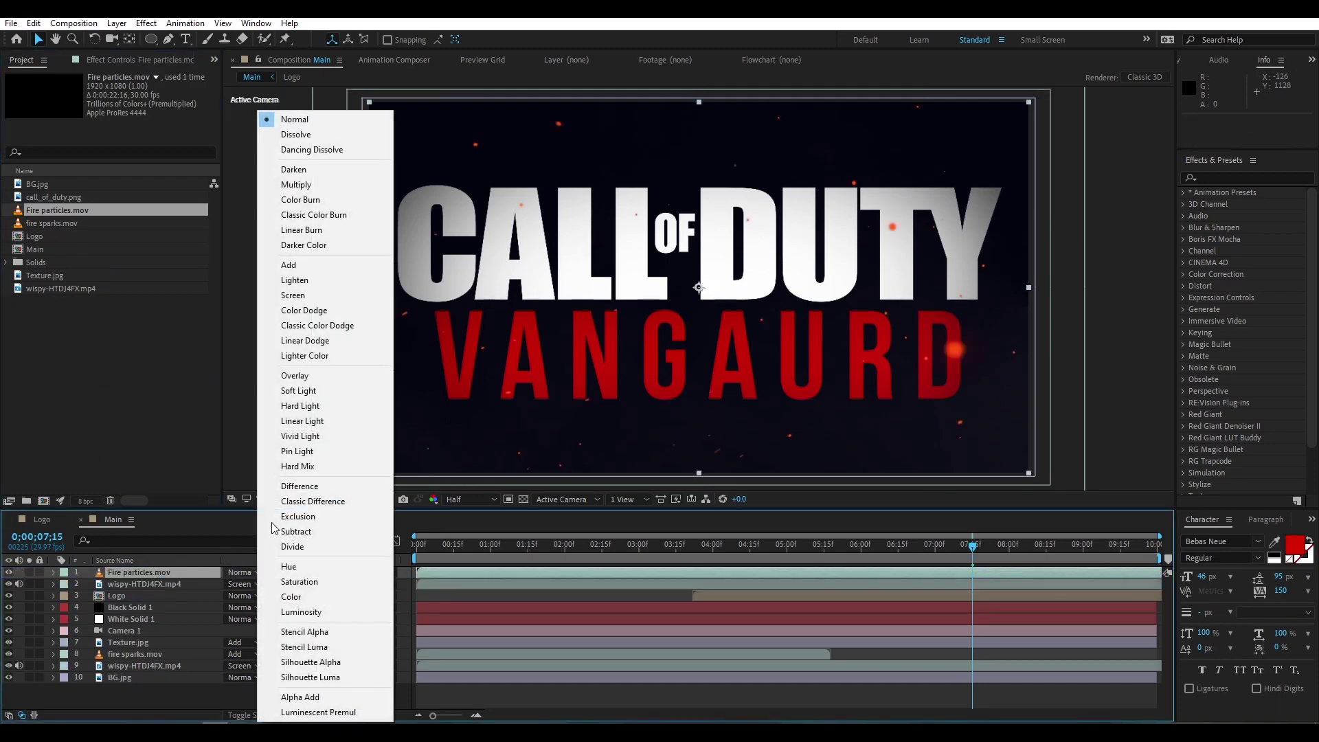
click(329, 266)
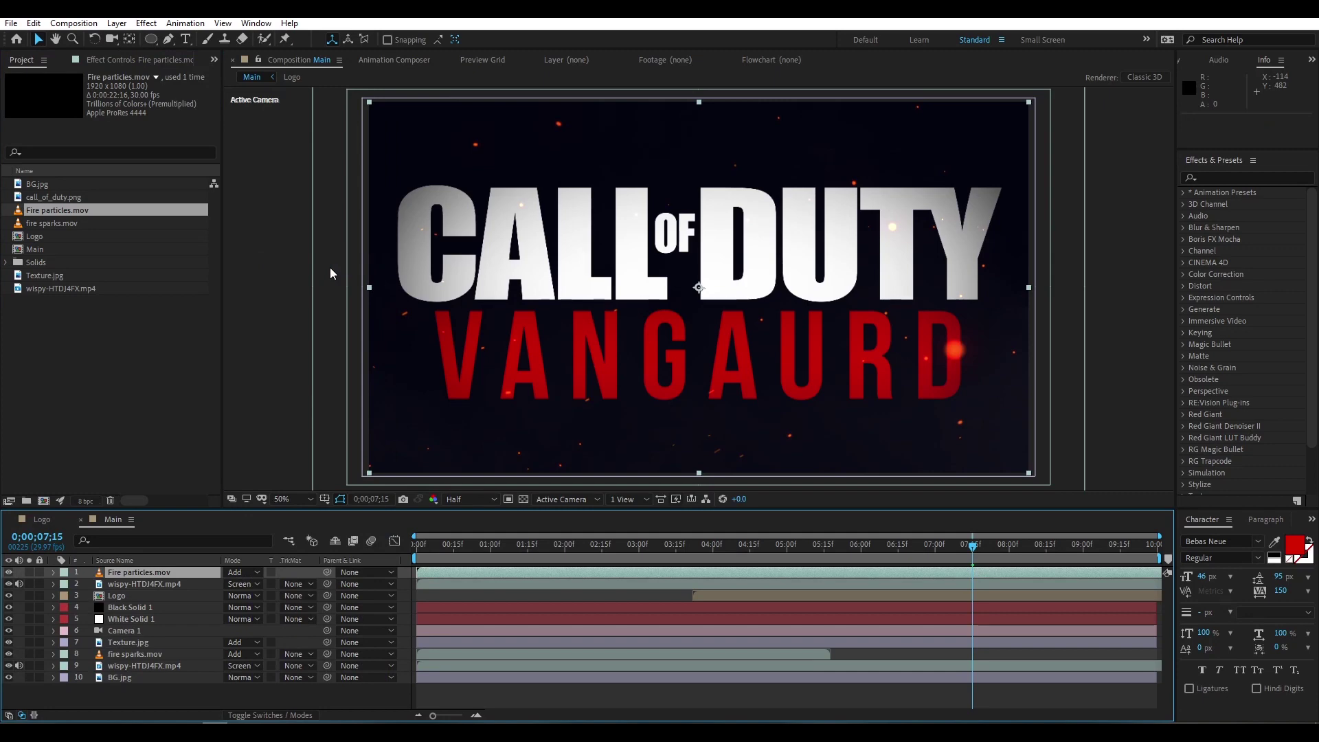
key(space)
drag(505, 547, 1017, 529)
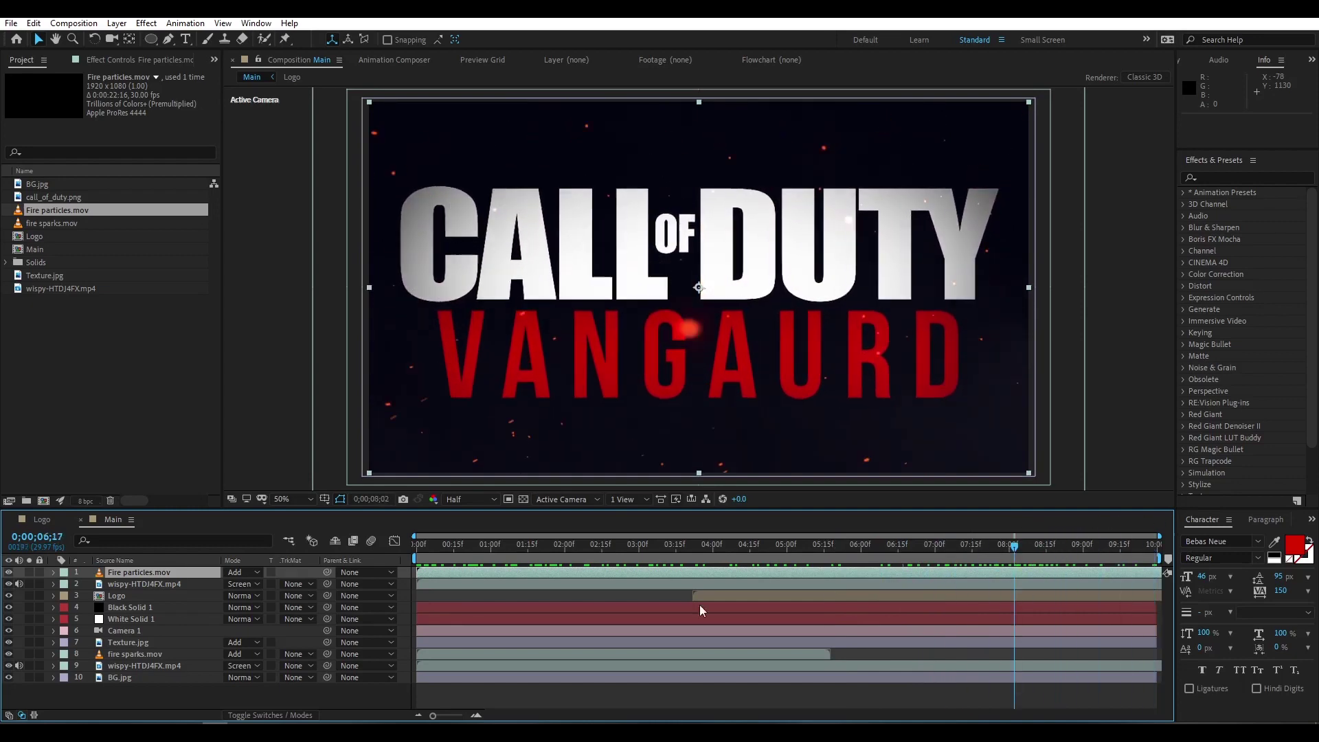
Step: Set the preview resolution to Full and play back the Main composition from its start
key(Home)
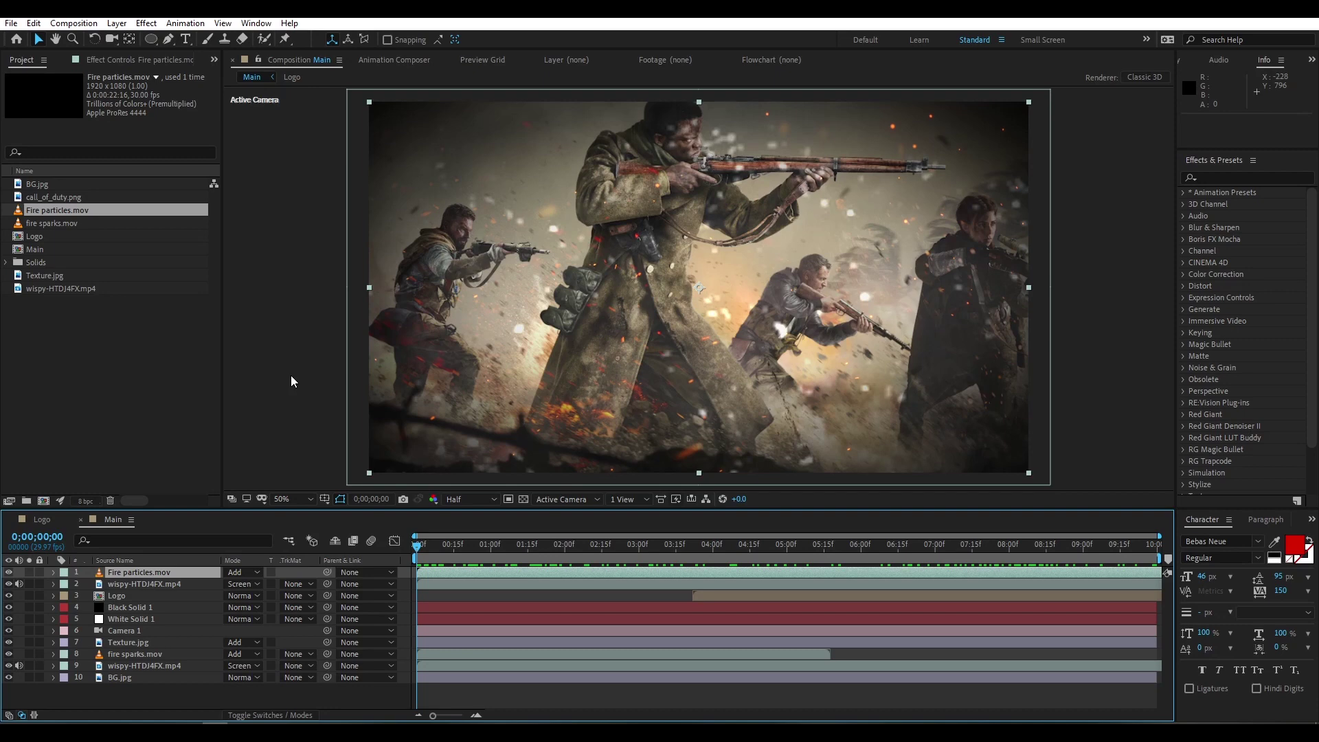
click(469, 499)
click(467, 531)
key(space)
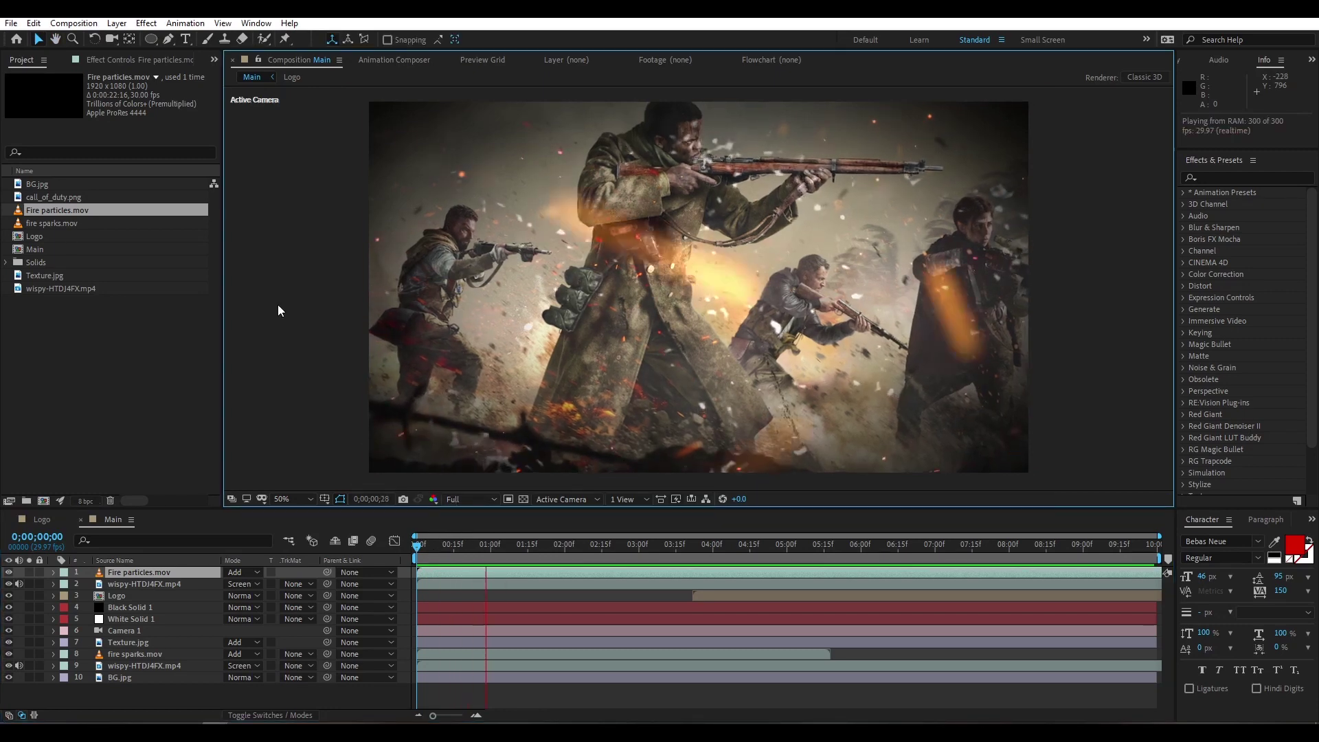